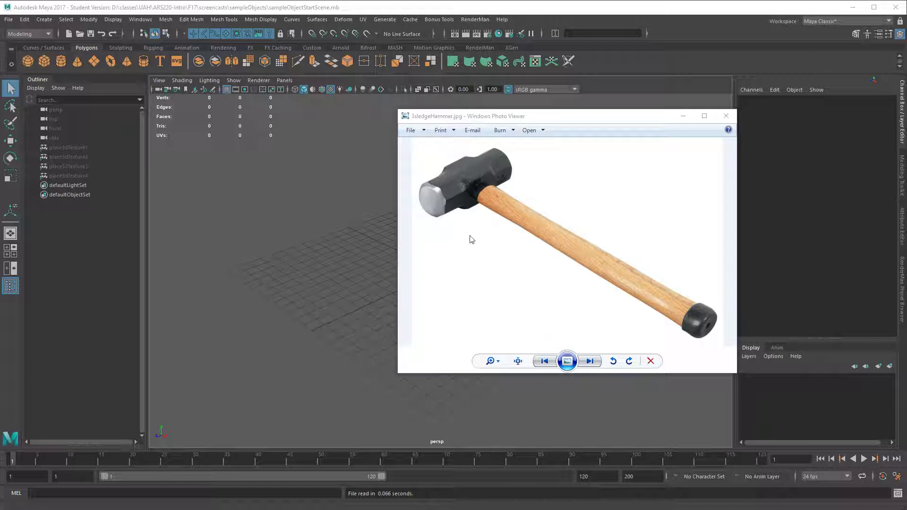
Open sampleObjectStartScene.mb and bring the sledgehammer reference photo back alongside it.
{"action": "left_click", "coordinate": [79, 34]}
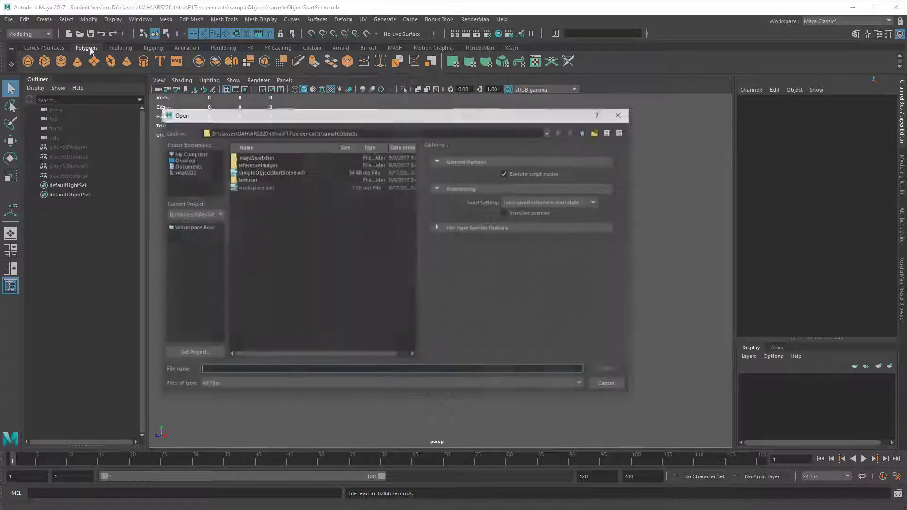
{"action": "left_click", "coordinate": [259, 172]}
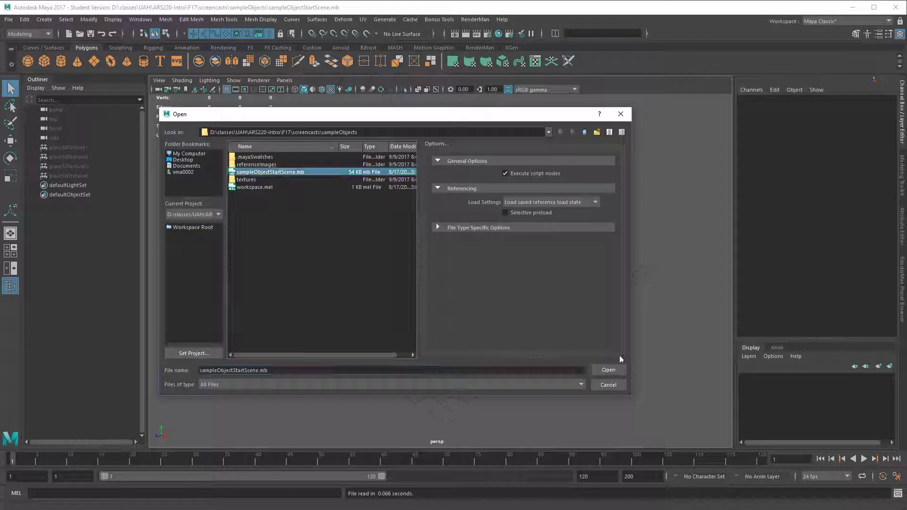
{"action": "left_click", "coordinate": [608, 370]}
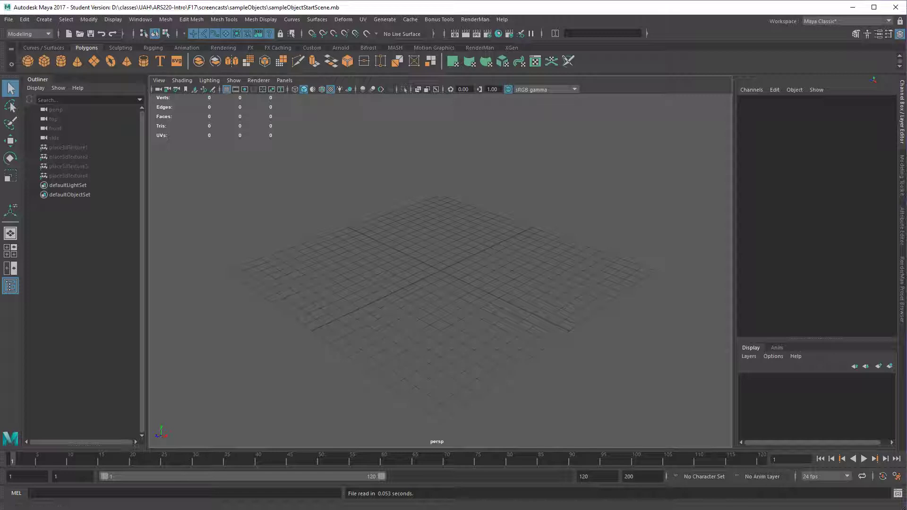
{"action": "key", "text": "alt+Tab"}
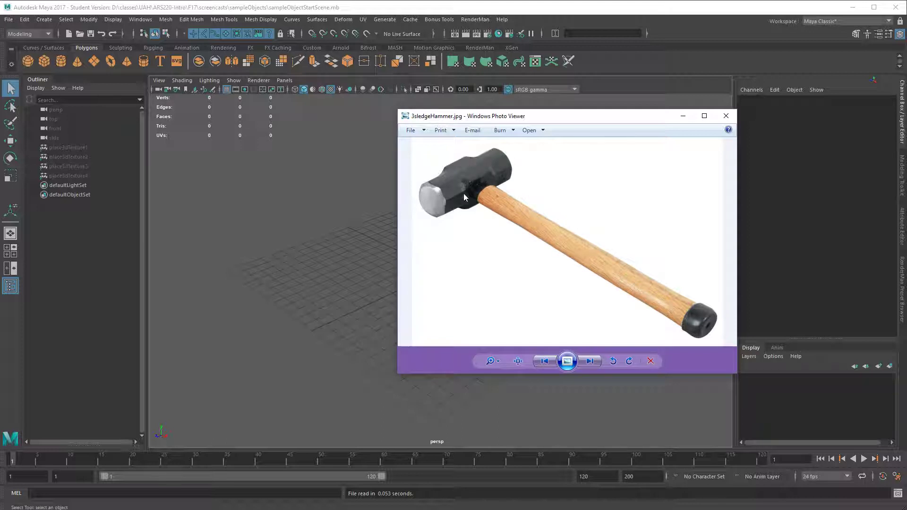
Create pCube1, a polygon cube with Depth 3 and 3 depth divisions.
{"action": "left_click", "coordinate": [44, 62]}
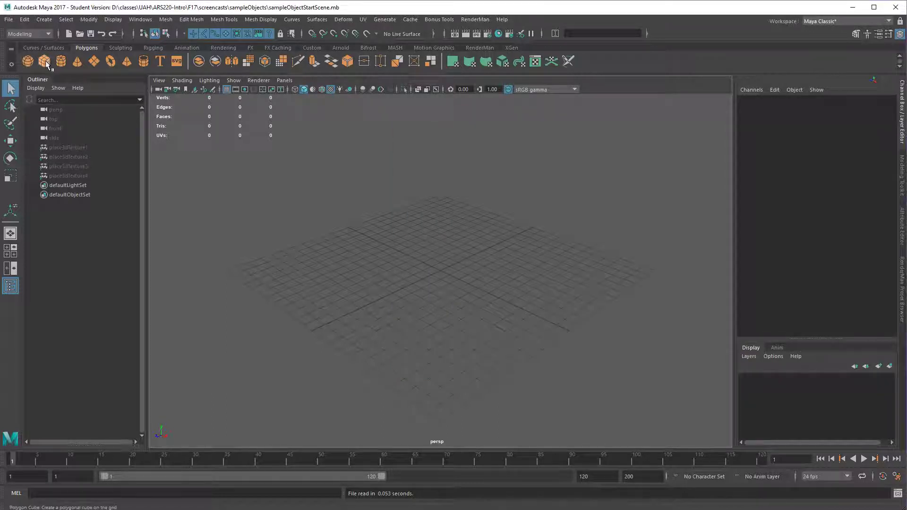
{"action": "double_click", "coordinate": [44, 61]}
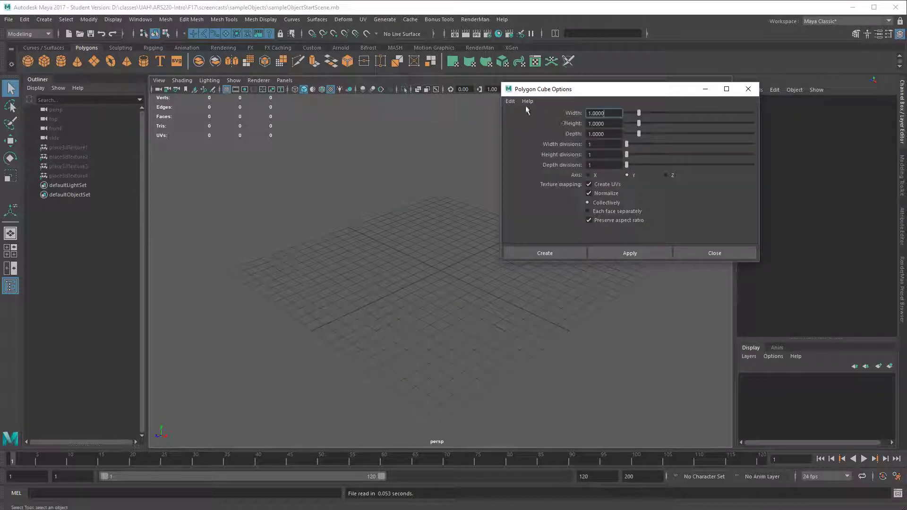
{"action": "double_click", "coordinate": [619, 135]}
{"action": "type", "text": "3"}
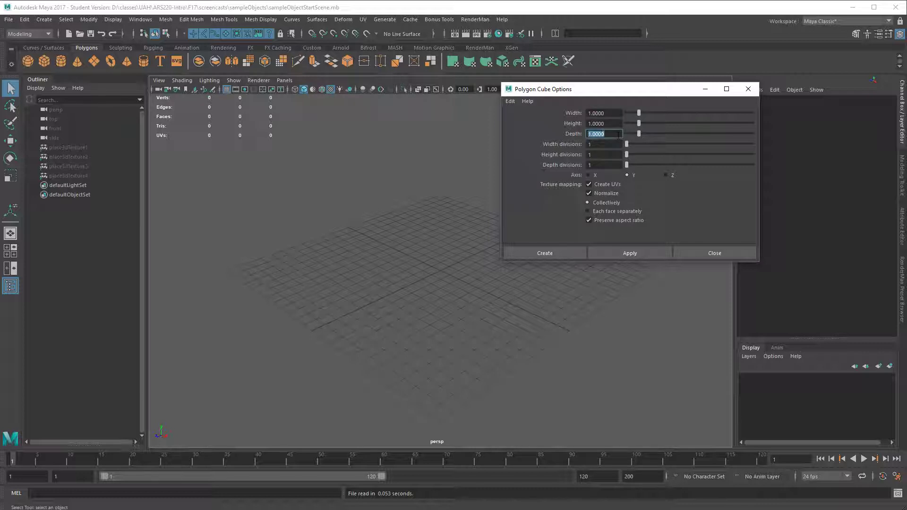
{"action": "key", "text": "Tab"}
{"action": "double_click", "coordinate": [599, 164]}
{"action": "type", "text": "3"}
{"action": "key", "text": "Tab"}
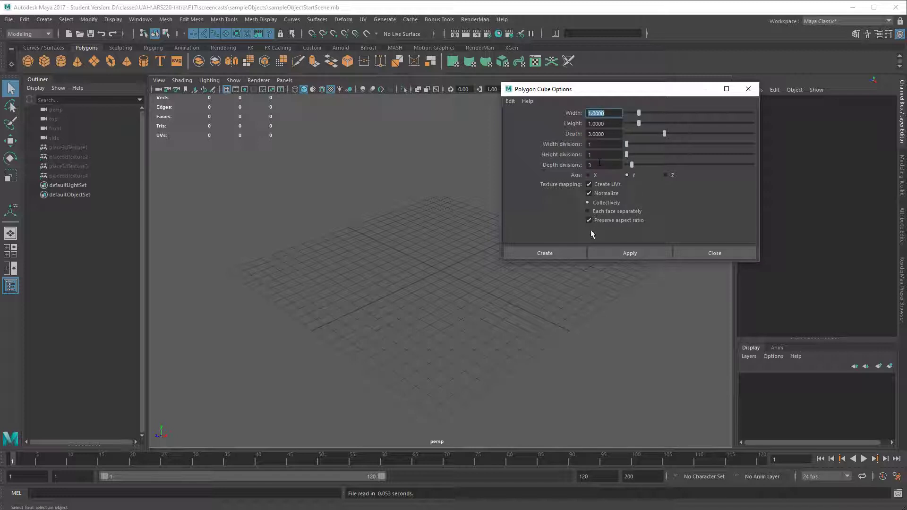
{"action": "left_click", "coordinate": [557, 251]}
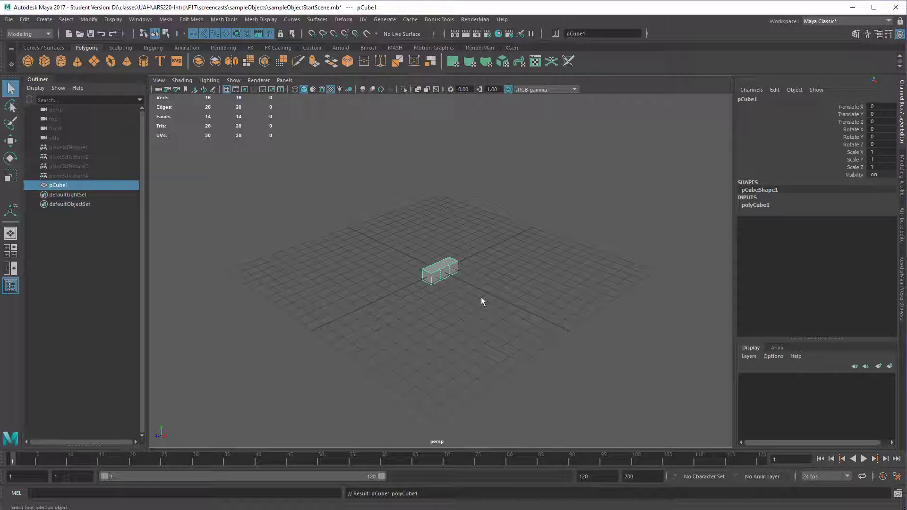
Frame pCube1 in the view and move the reference photo aside to compare.
{"action": "key", "text": "f"}
{"action": "left_click_drag", "start_coordinate": [489, 349], "coordinate": [473, 335], "text": "alt"}
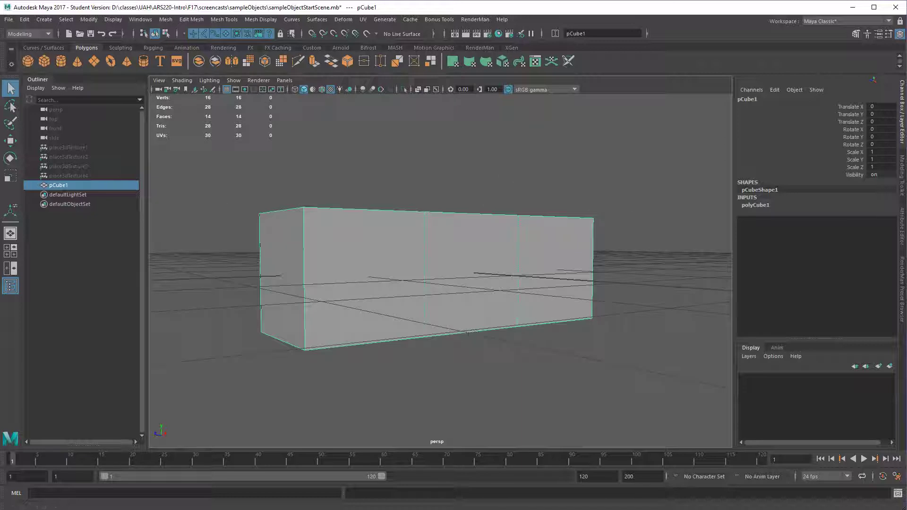
{"action": "key", "text": "alt+Tab"}
{"action": "left_click_drag", "start_coordinate": [538, 117], "coordinate": [758, 108]}
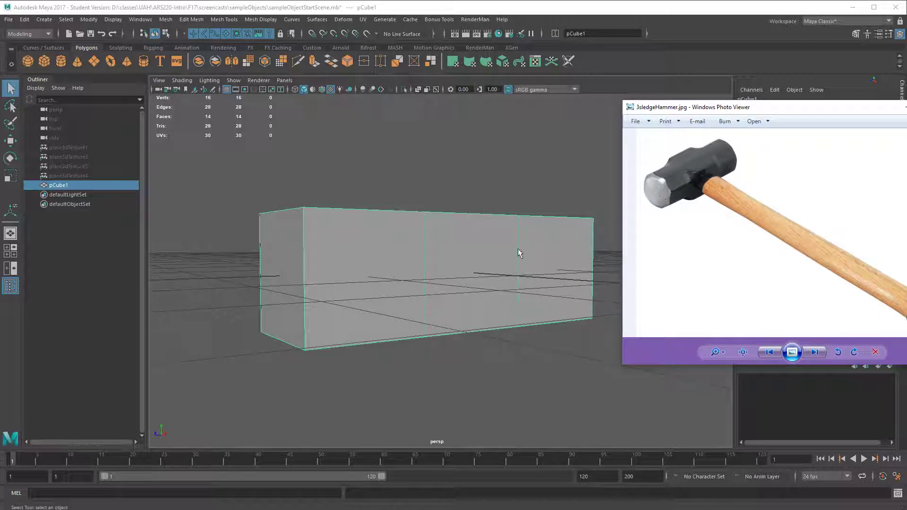
{"action": "left_click_drag", "start_coordinate": [367, 249], "coordinate": [332, 266], "text": "alt"}
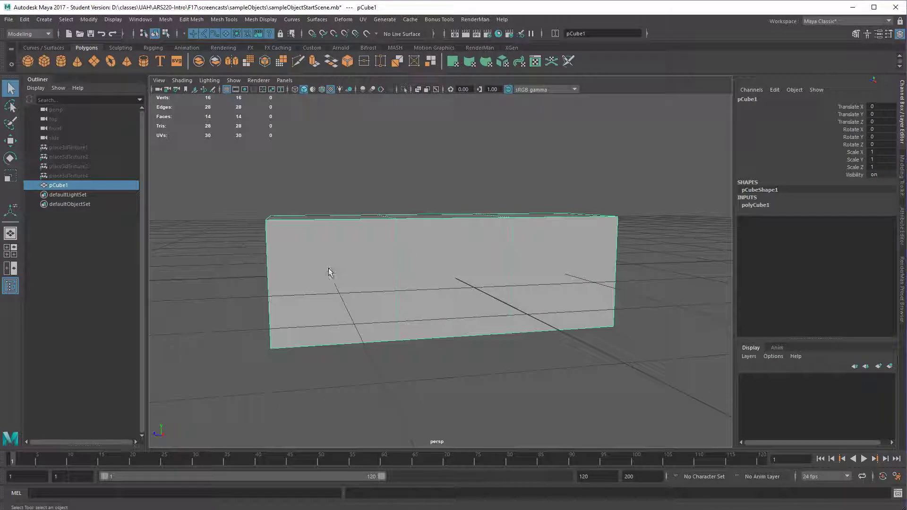
Switch pCube1 to Edge mode, try a marquee edge selection, then clear it.
{"action": "right_click", "coordinate": [329, 269]}
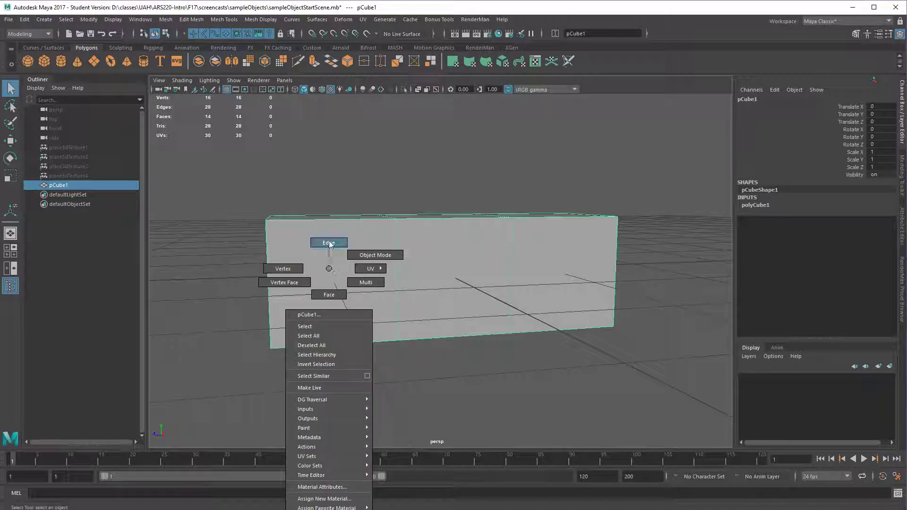
{"action": "left_click", "coordinate": [313, 179]}
{"action": "left_click_drag", "start_coordinate": [313, 179], "coordinate": [381, 362]}
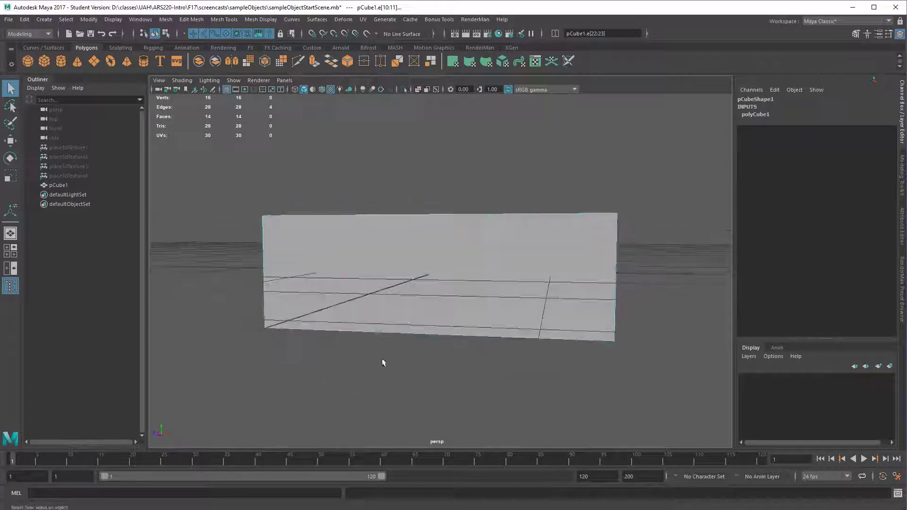
{"action": "left_click_drag", "start_coordinate": [538, 204], "coordinate": [537, 328], "text": "alt"}
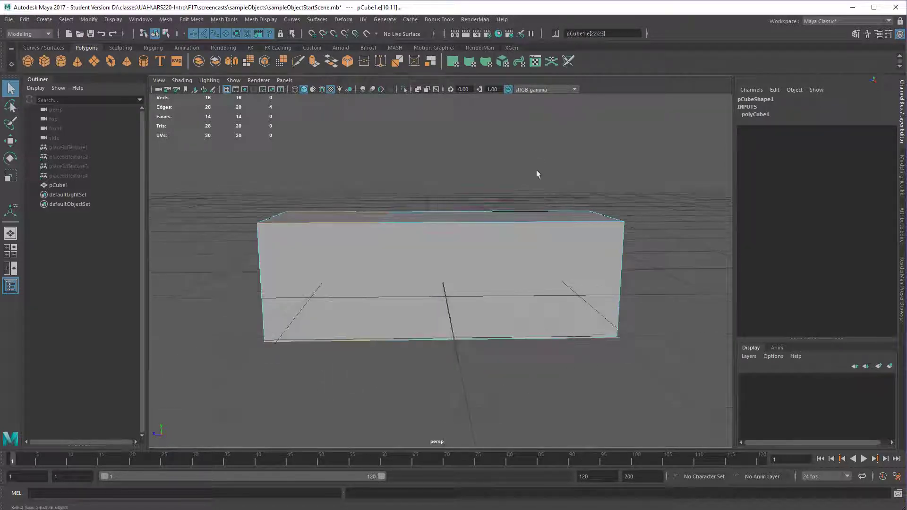
{"action": "left_click_drag", "start_coordinate": [548, 373], "coordinate": [354, 299], "text": "alt"}
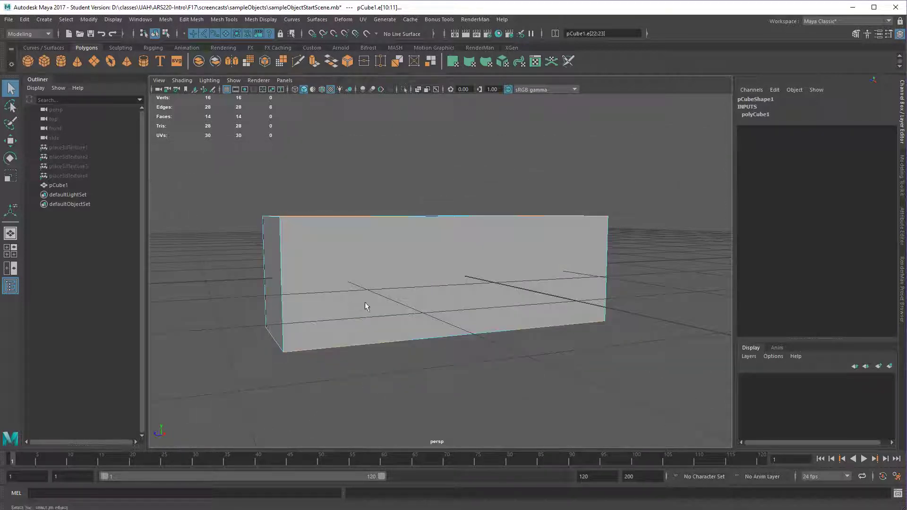
{"action": "left_click", "coordinate": [425, 355]}
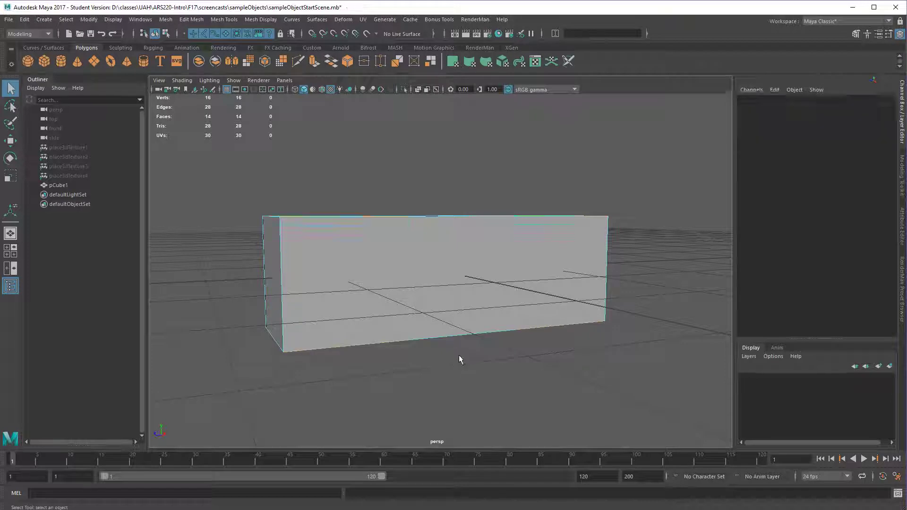
Set Modeling Toolkit symmetry to World Z and marquee-select the eight edges to bevel.
{"action": "left_click", "coordinate": [902, 177]}
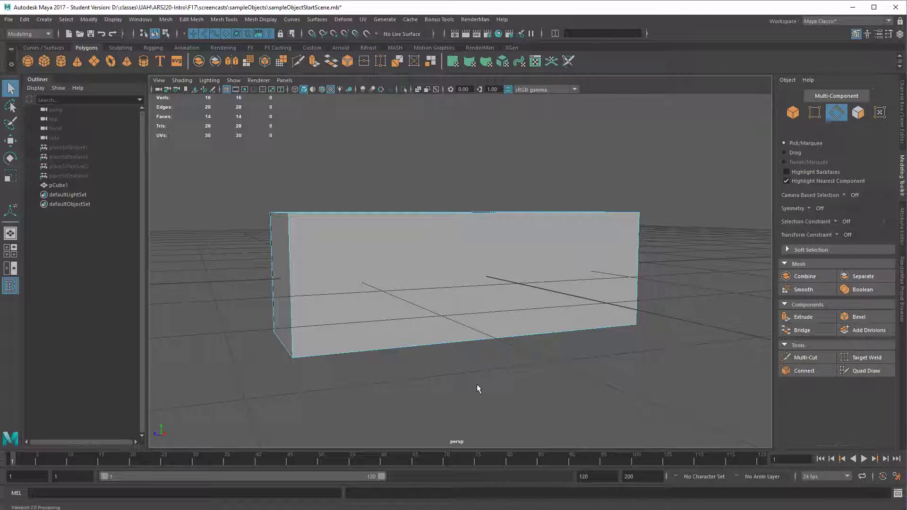
{"action": "left_click_drag", "start_coordinate": [478, 389], "coordinate": [453, 380], "text": "alt"}
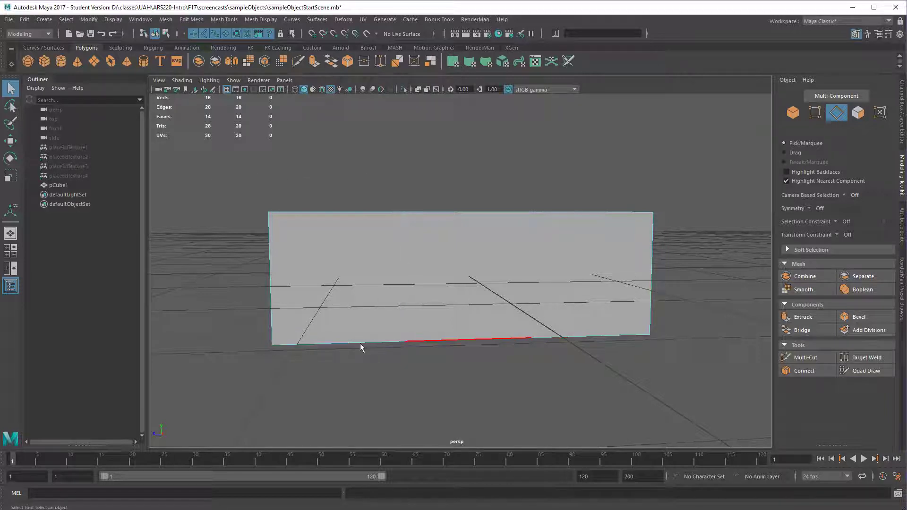
{"action": "left_click_drag", "start_coordinate": [361, 344], "coordinate": [372, 341], "text": "alt"}
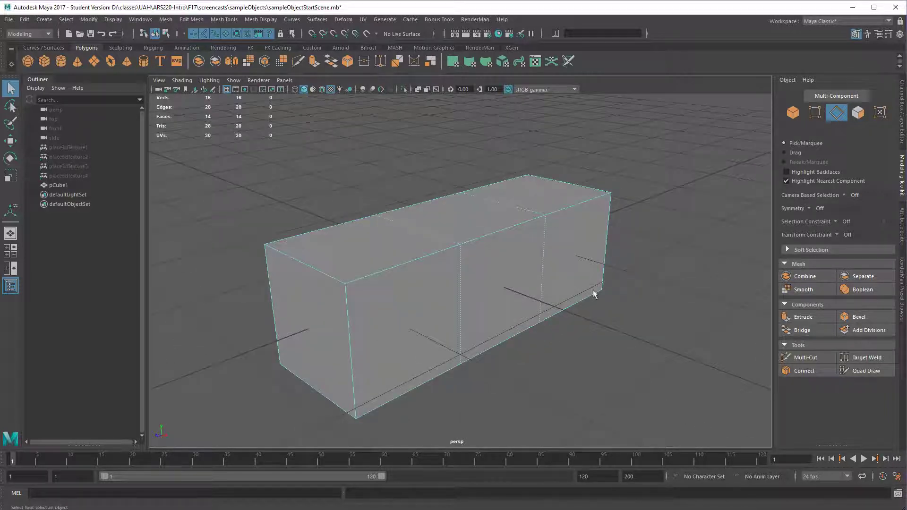
{"action": "left_click_drag", "start_coordinate": [593, 291], "coordinate": [507, 301], "text": "alt"}
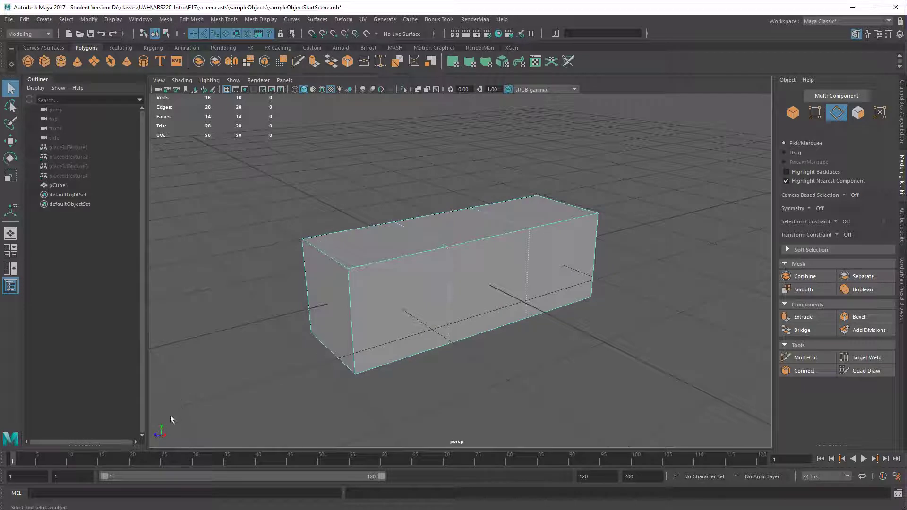
{"action": "left_click_drag", "start_coordinate": [504, 373], "coordinate": [544, 359], "text": "alt"}
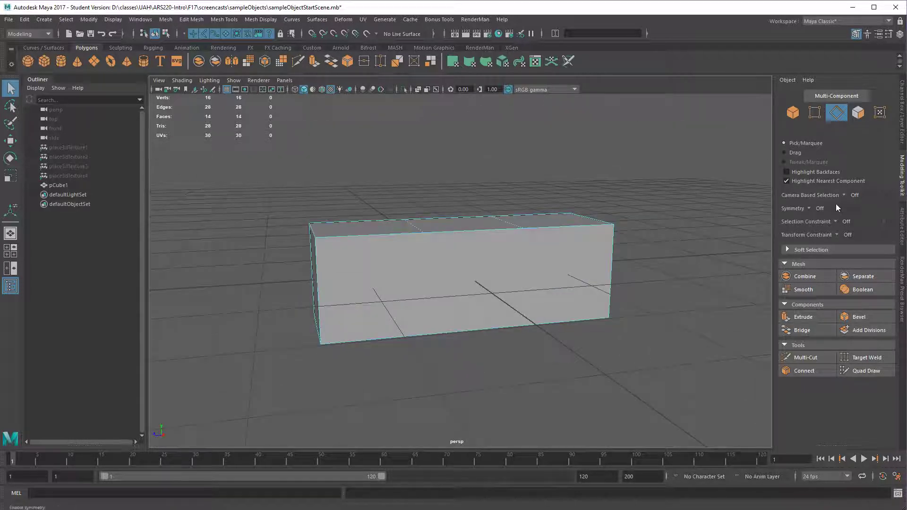
{"action": "left_click", "coordinate": [810, 209]}
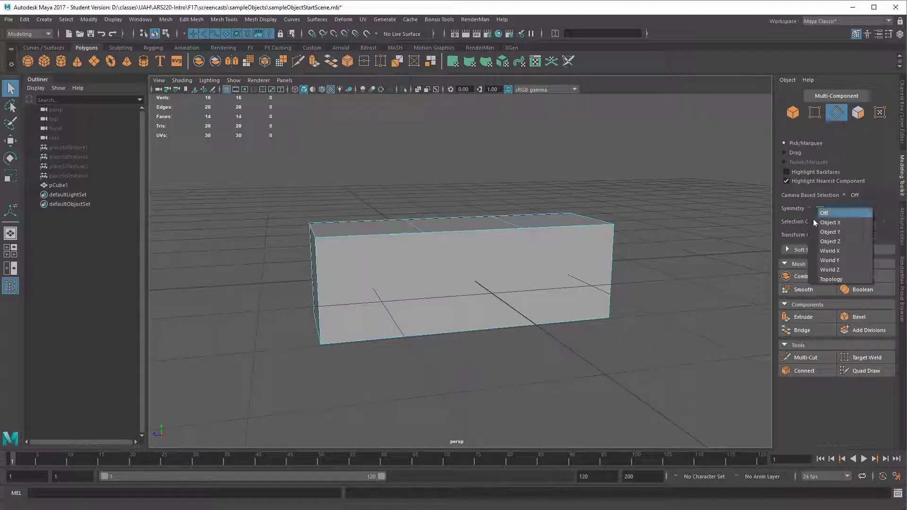
{"action": "left_click", "coordinate": [838, 270]}
{"action": "left_click_drag", "start_coordinate": [415, 266], "coordinate": [377, 372], "text": "alt"}
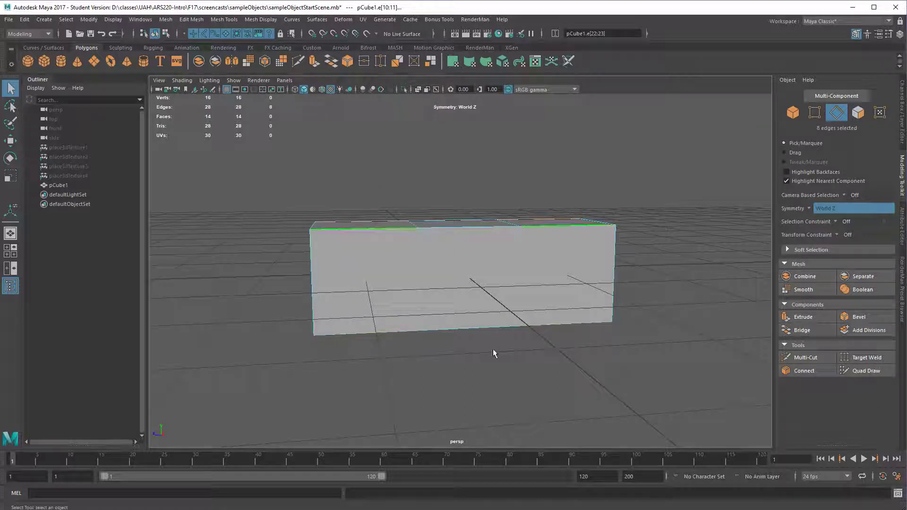
{"action": "left_click_drag", "start_coordinate": [492, 356], "coordinate": [470, 318], "text": "alt"}
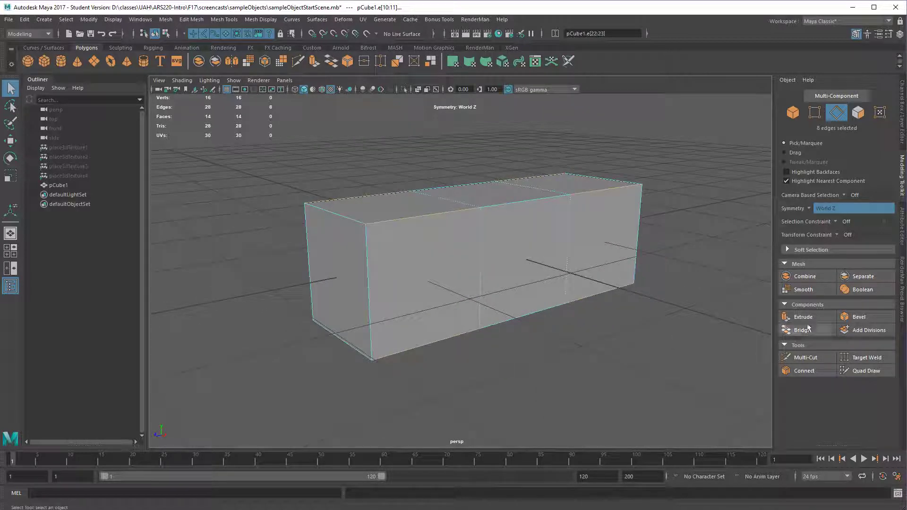
Bevel the selected long edges and compare the result with the reference photo.
{"action": "left_click", "coordinate": [858, 317]}
{"action": "left_click_drag", "start_coordinate": [366, 414], "coordinate": [396, 395], "text": "alt"}
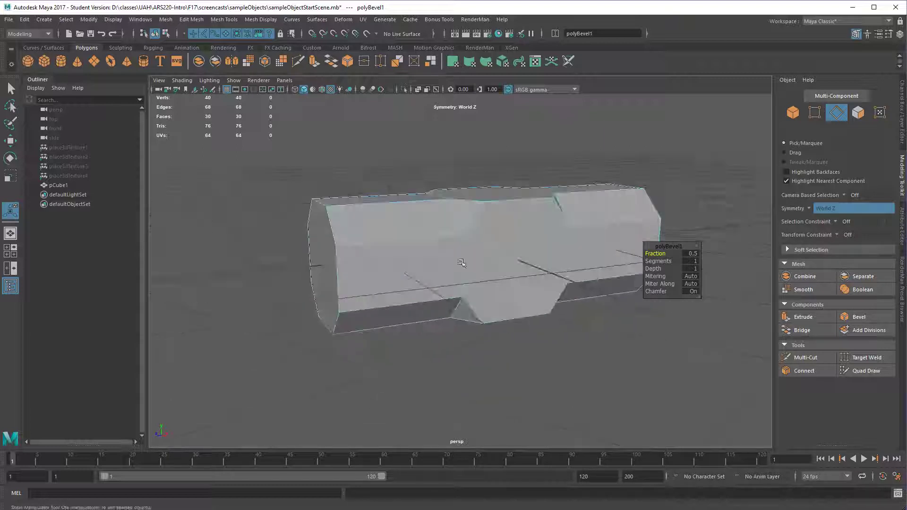
{"action": "key", "text": "alt+Tab"}
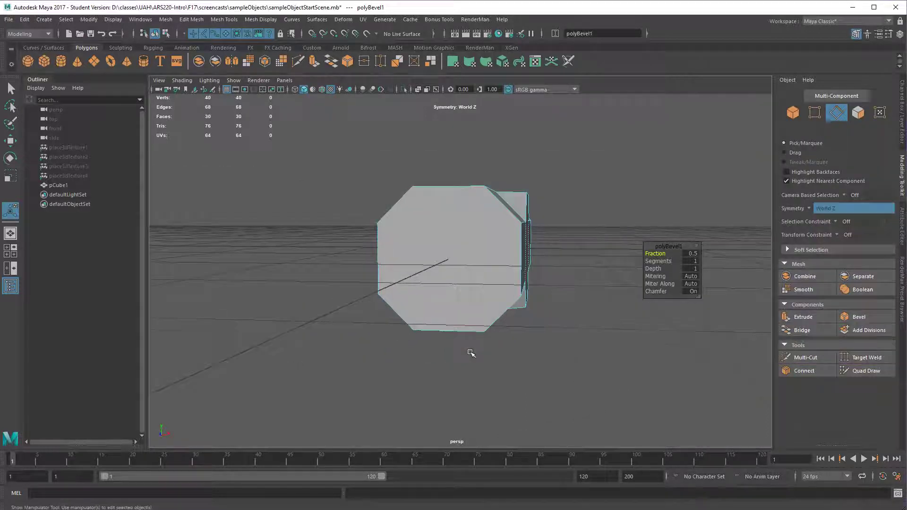
{"action": "left_click_drag", "start_coordinate": [471, 353], "coordinate": [536, 338], "text": "alt"}
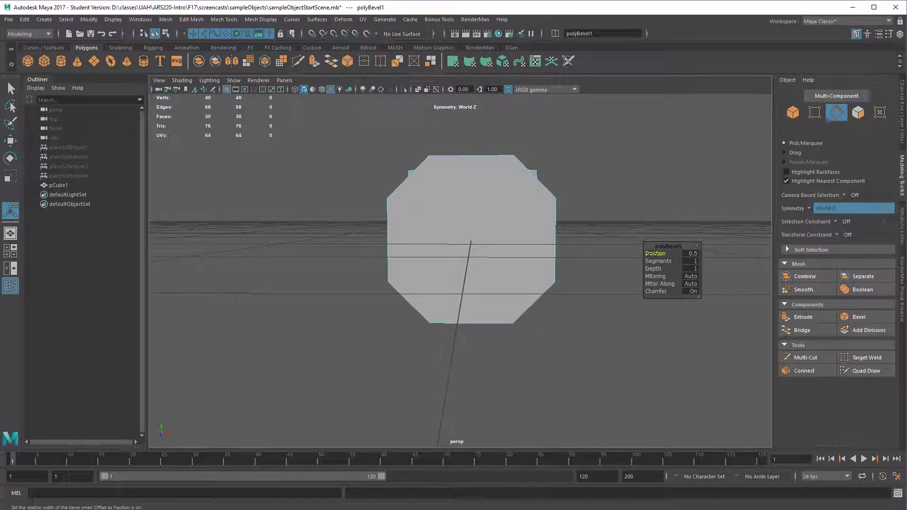
Raise the polyBevel1 Fraction to 0.56 for an octagonal profile.
{"action": "left_click_drag", "start_coordinate": [660, 247], "coordinate": [644, 234]}
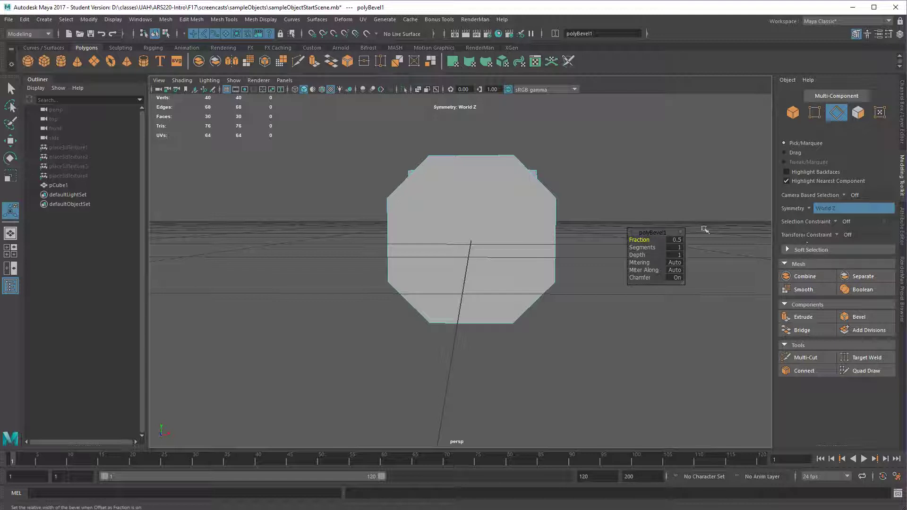
{"action": "left_click", "coordinate": [903, 135]}
{"action": "left_click", "coordinate": [830, 218]}
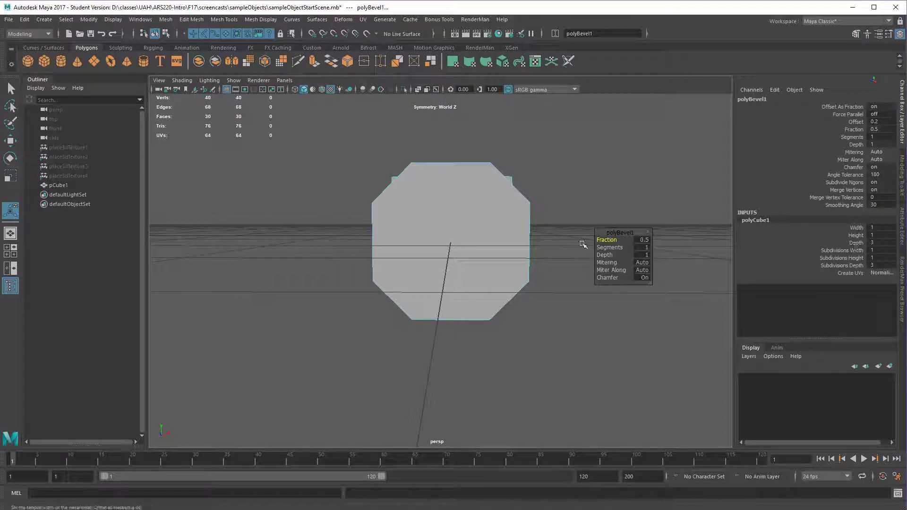
{"action": "mouse_move", "coordinate": [613, 233]}
{"action": "left_mouse_down"}
{"action": "mouse_move", "coordinate": [628, 222]}
{"action": "mouse_move", "coordinate": [623, 229]}
{"action": "left_mouse_up"}
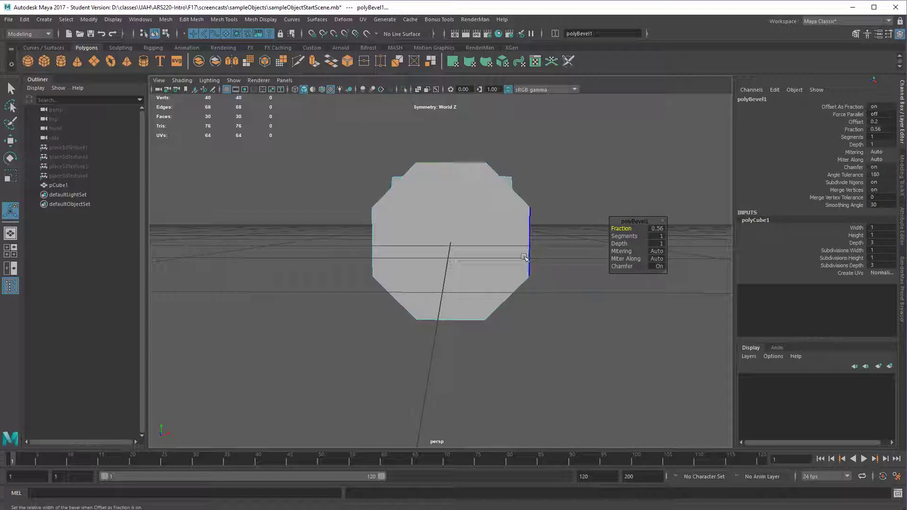
{"action": "left_click_drag", "start_coordinate": [461, 202], "coordinate": [467, 326], "text": "alt"}
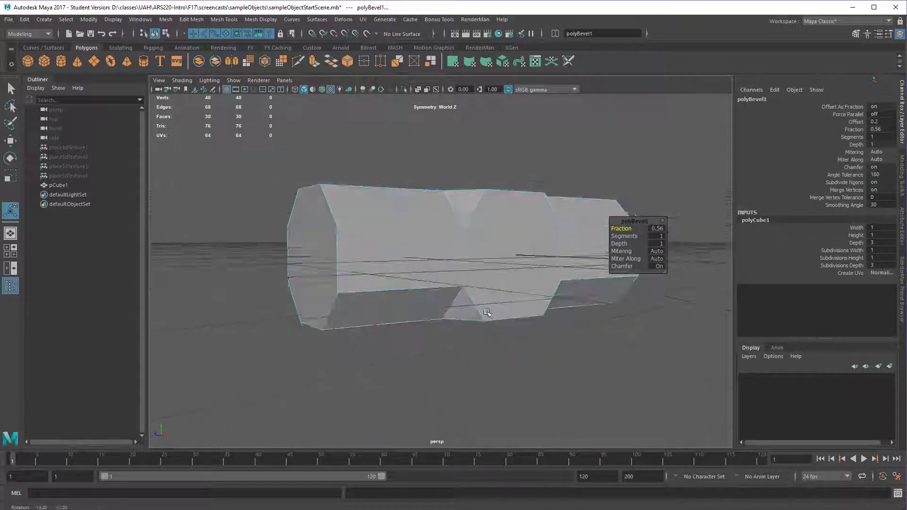
Compare the octagonal box against the sledgehammer reference photo.
{"action": "key", "text": "alt+Tab"}
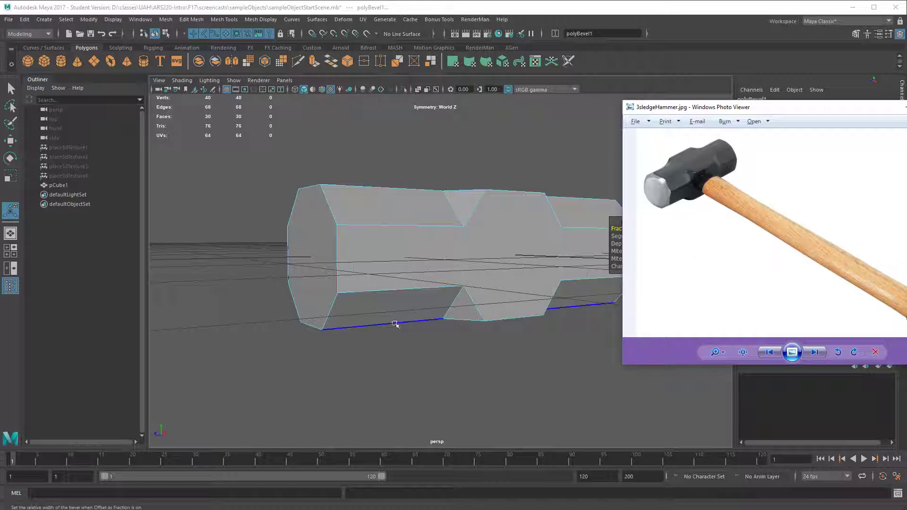
{"action": "key", "text": "alt+Tab"}
{"action": "scroll", "coordinate": [344, 294], "scroll_direction": "up", "scroll_amount": 2}
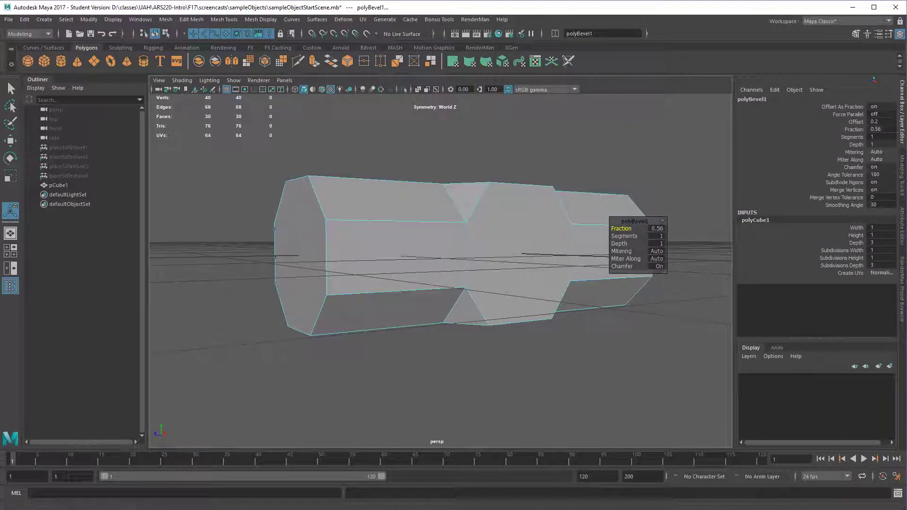
{"action": "key", "text": "alt+Tab"}
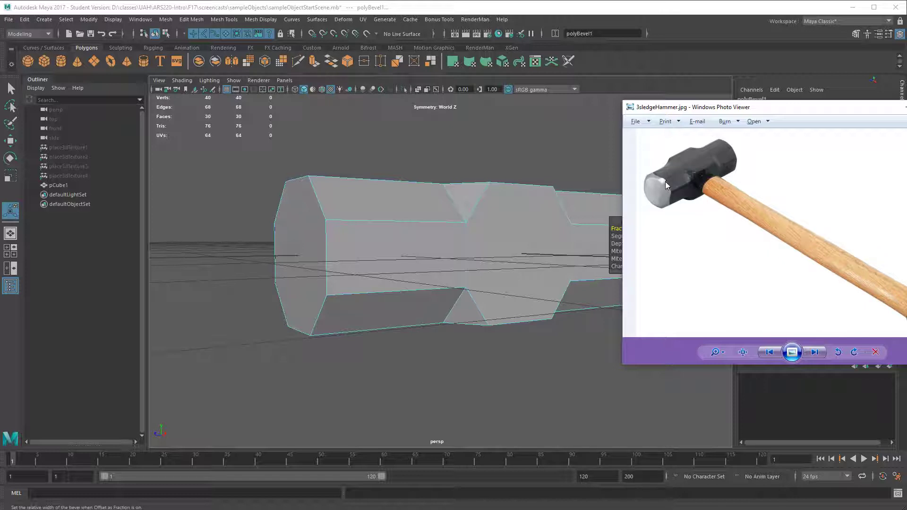
{"action": "key", "text": "alt+Tab"}
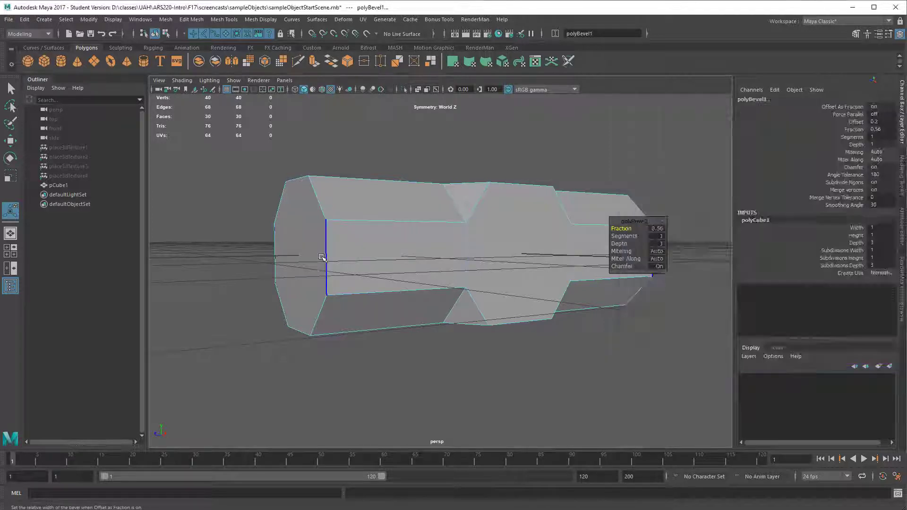
Select the edge loop running around the middle of the head.
{"action": "left_click", "coordinate": [322, 257]}
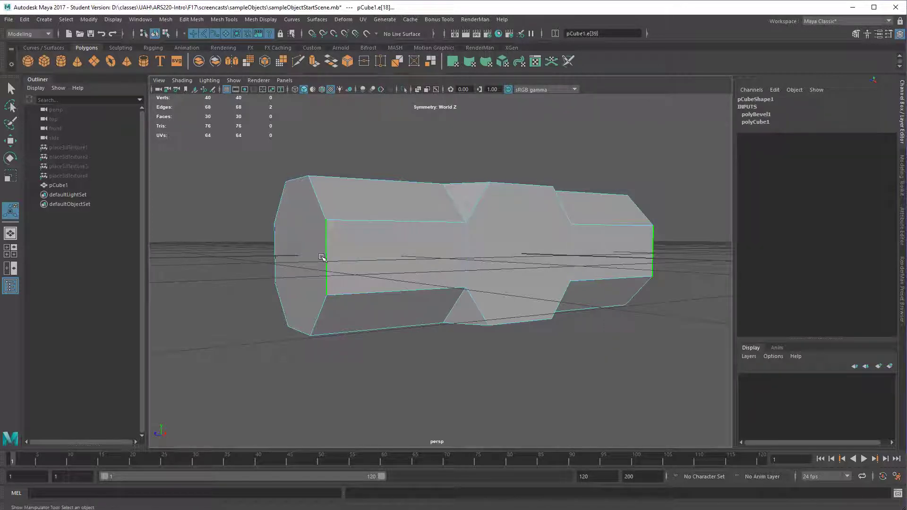
{"action": "left_click", "coordinate": [318, 199]}
{"action": "left_click_drag", "start_coordinate": [352, 311], "coordinate": [336, 260], "text": "alt"}
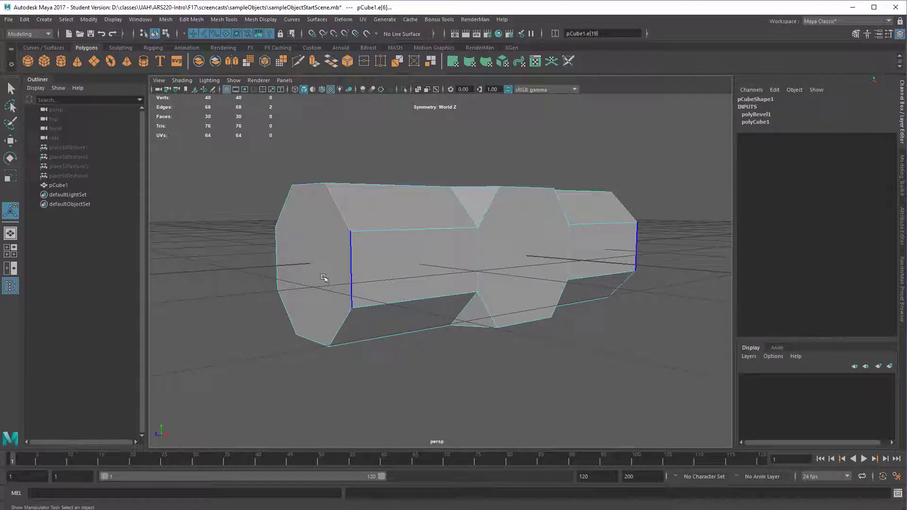
{"action": "left_click_drag", "start_coordinate": [323, 278], "coordinate": [343, 294], "text": "alt"}
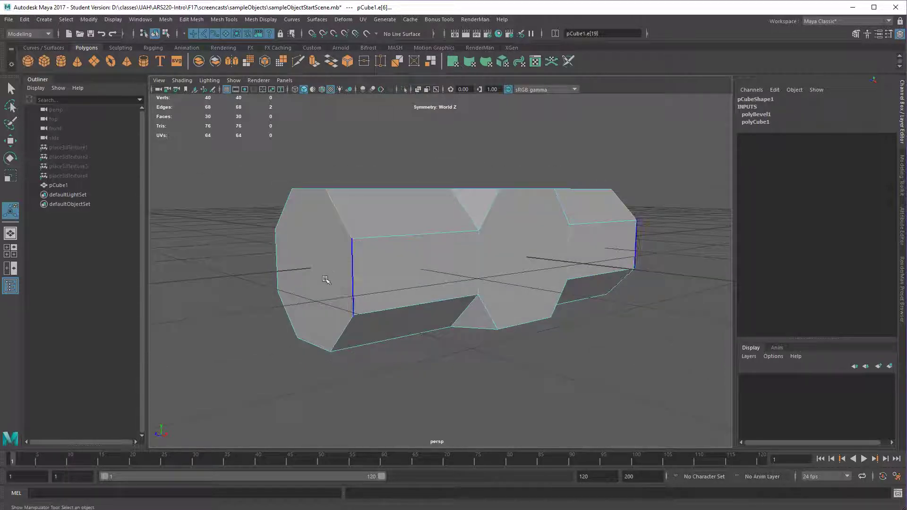
{"action": "left_click_drag", "start_coordinate": [340, 270], "coordinate": [340, 275], "text": "alt"}
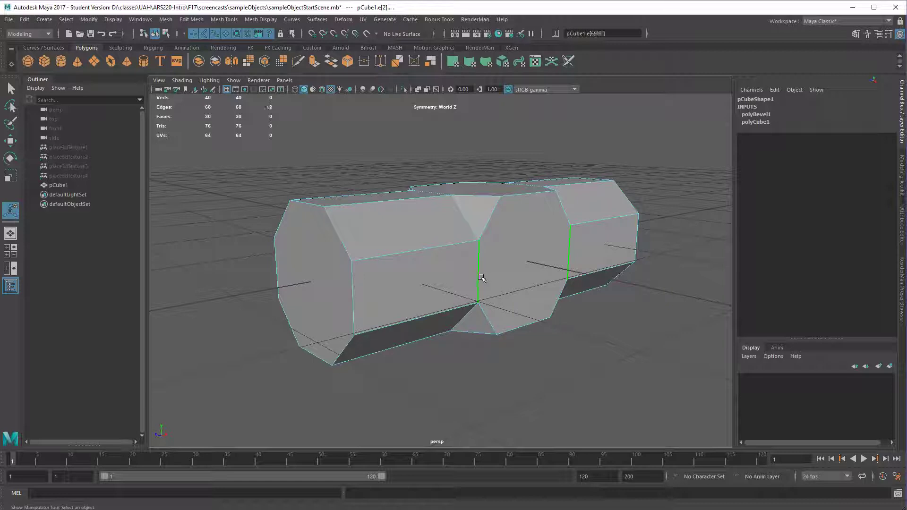
{"action": "double_click", "coordinate": [481, 278]}
{"action": "left_click_drag", "start_coordinate": [481, 279], "coordinate": [482, 285], "text": "alt"}
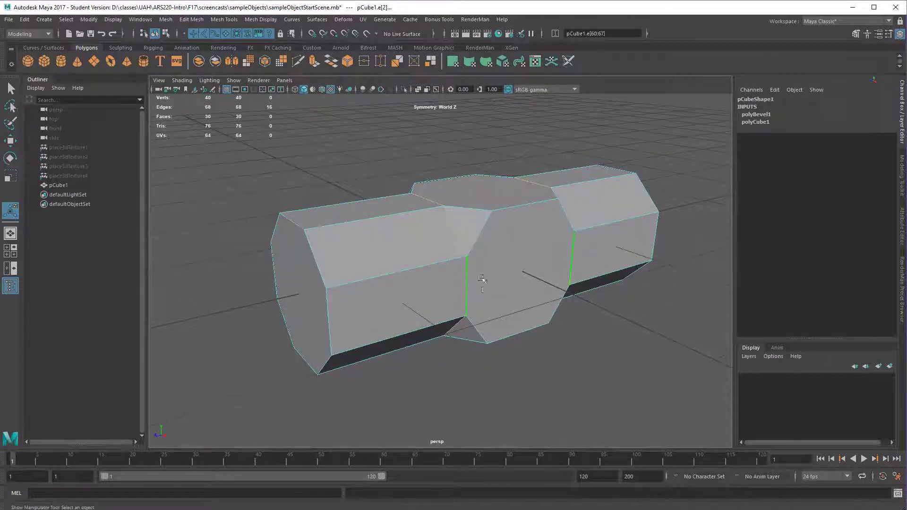
{"action": "mouse_move", "coordinate": [474, 258]}
{"action": "left_mouse_down", "text": "alt"}
{"action": "mouse_move", "coordinate": [494, 258]}
{"action": "mouse_move", "coordinate": [459, 268]}
{"action": "left_mouse_up", "text": "alt"}
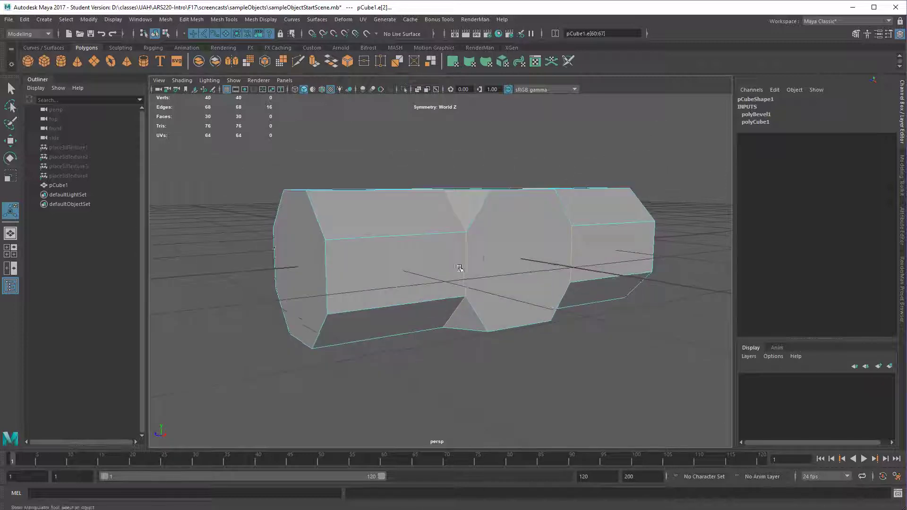
{"action": "left_click_drag", "start_coordinate": [434, 208], "coordinate": [463, 273], "text": "alt"}
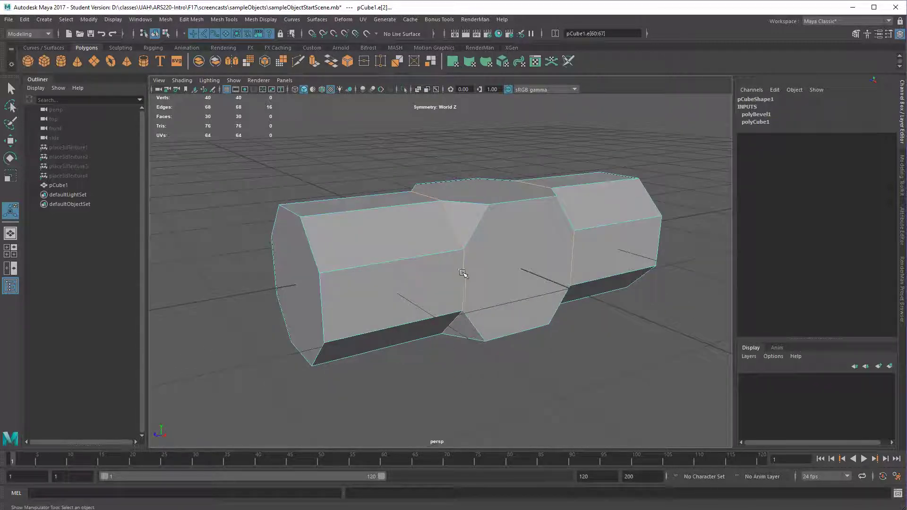
Switch to Face mode and select the head's flat end faces.
{"action": "left_click_drag", "start_coordinate": [399, 277], "coordinate": [416, 270], "text": "alt"}
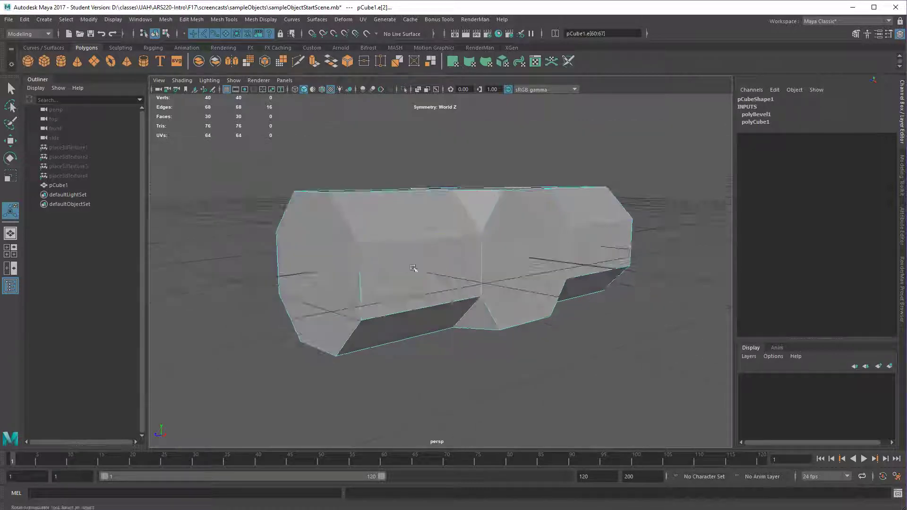
{"action": "right_click_drag", "start_coordinate": [314, 260], "coordinate": [316, 280]}
{"action": "left_click", "coordinate": [414, 318]}
{"action": "mouse_move", "coordinate": [414, 318]}
{"action": "left_mouse_down", "text": "alt"}
{"action": "mouse_move", "coordinate": [395, 318]}
{"action": "mouse_move", "coordinate": [411, 318]}
{"action": "left_mouse_up", "text": "alt"}
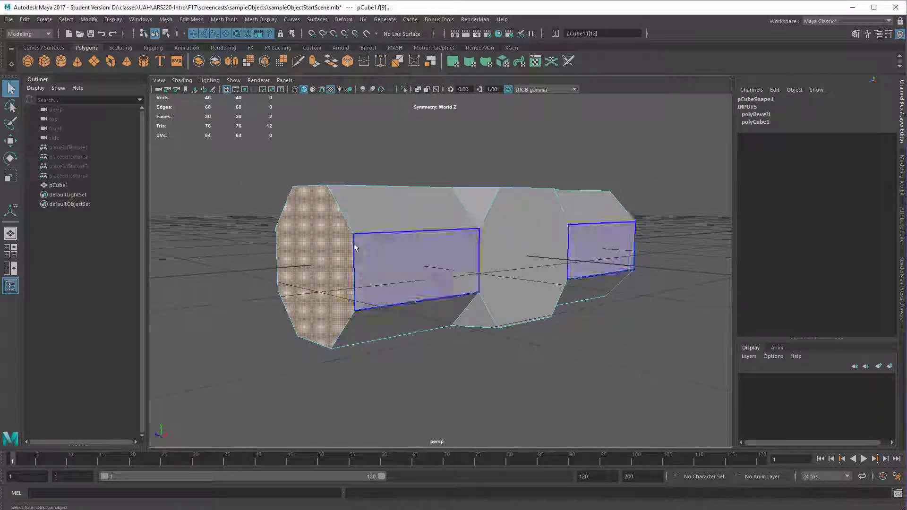
{"action": "left_click_drag", "start_coordinate": [364, 252], "coordinate": [416, 294], "text": "alt"}
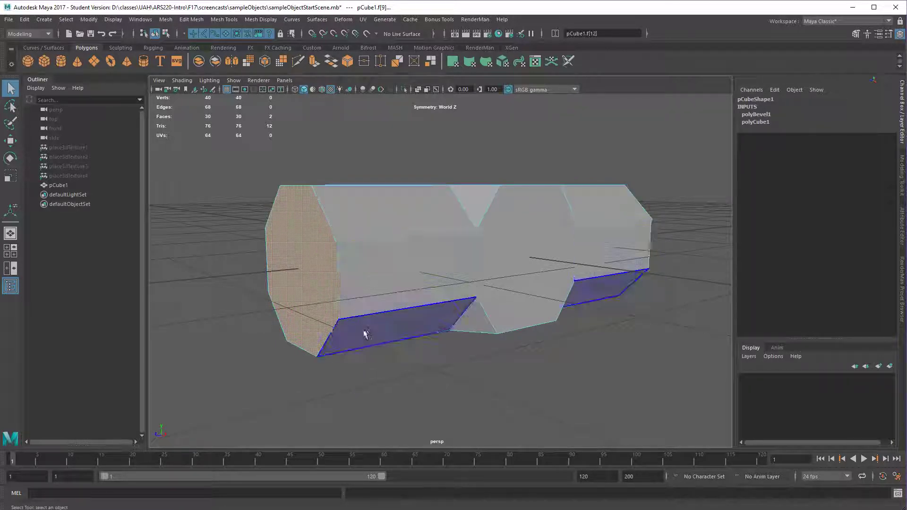
{"action": "left_click_drag", "start_coordinate": [365, 330], "coordinate": [581, 305], "text": "alt"}
Apply a second bevel, polyBevel2 at fraction 0.5, then return to object mode.
{"action": "left_click", "coordinate": [902, 182]}
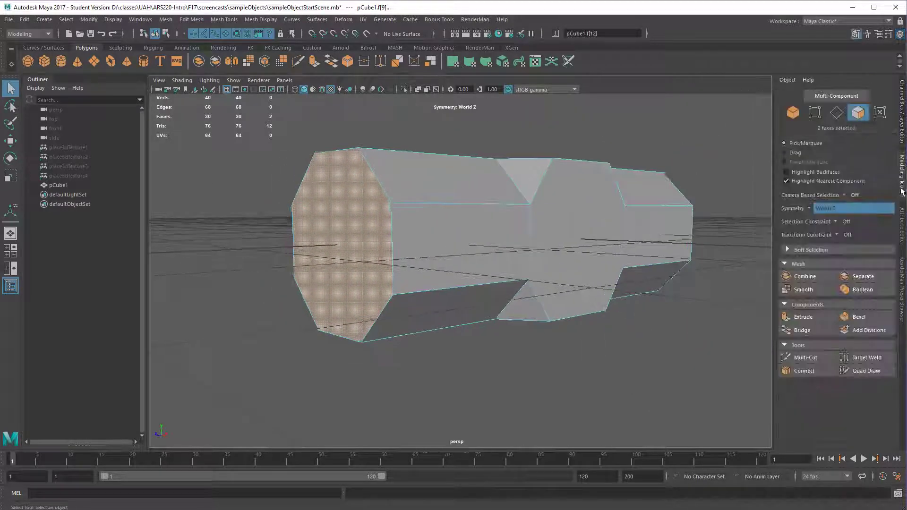
{"action": "left_click", "coordinate": [858, 317]}
{"action": "left_click_drag", "start_coordinate": [491, 306], "coordinate": [548, 307], "text": "alt"}
{"action": "key", "text": "alt+Tab"}
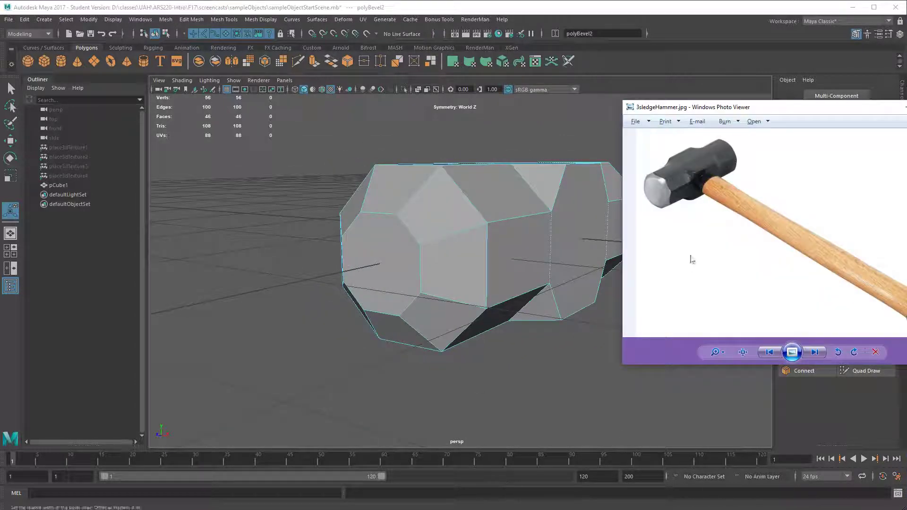
{"action": "left_click", "coordinate": [575, 351]}
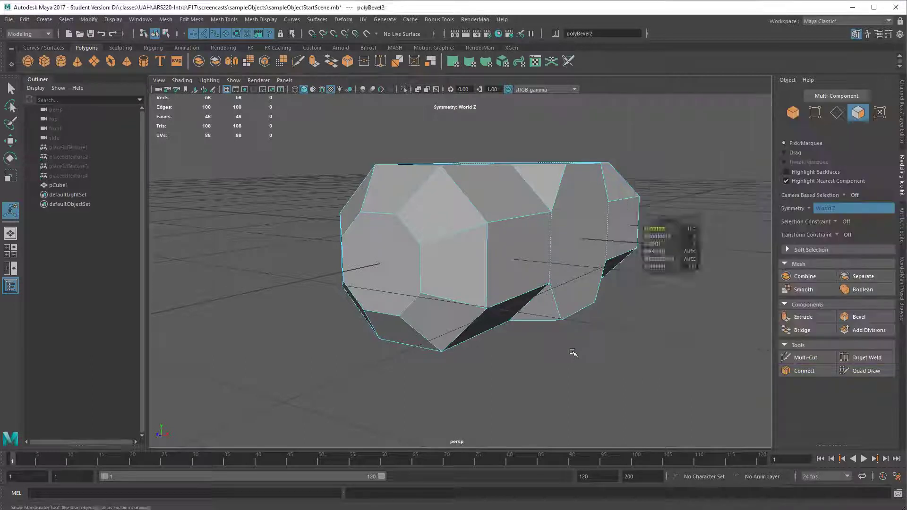
{"action": "left_click_drag", "start_coordinate": [628, 265], "coordinate": [630, 225], "text": "alt"}
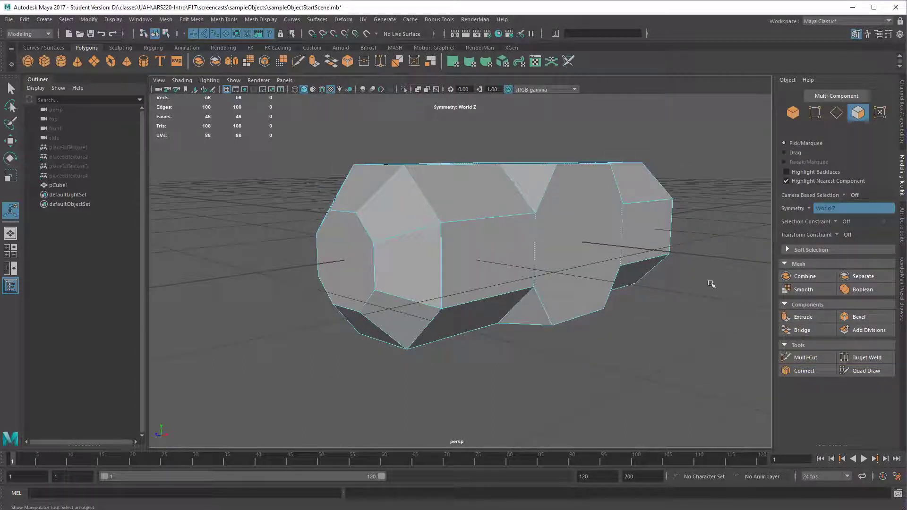
{"action": "left_click_drag", "start_coordinate": [676, 311], "coordinate": [679, 309], "text": "alt"}
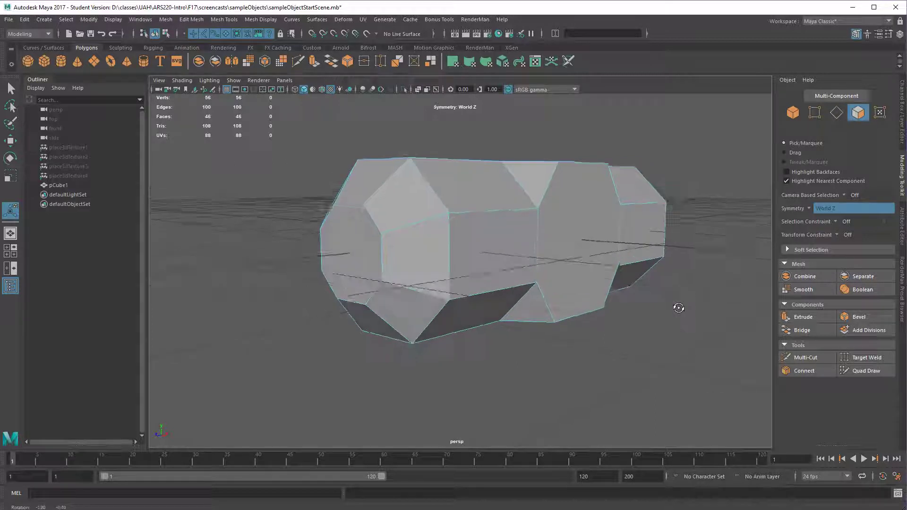
{"action": "key", "text": "q"}
{"action": "key", "text": "F8"}
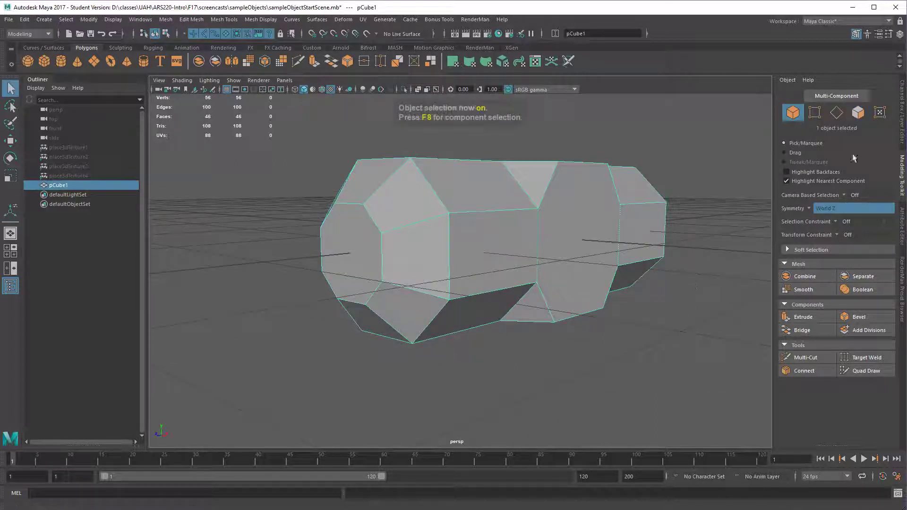
Lower the polyBevel2 Fraction to 0.19 for a narrower chamfer.
{"action": "left_click", "coordinate": [902, 122]}
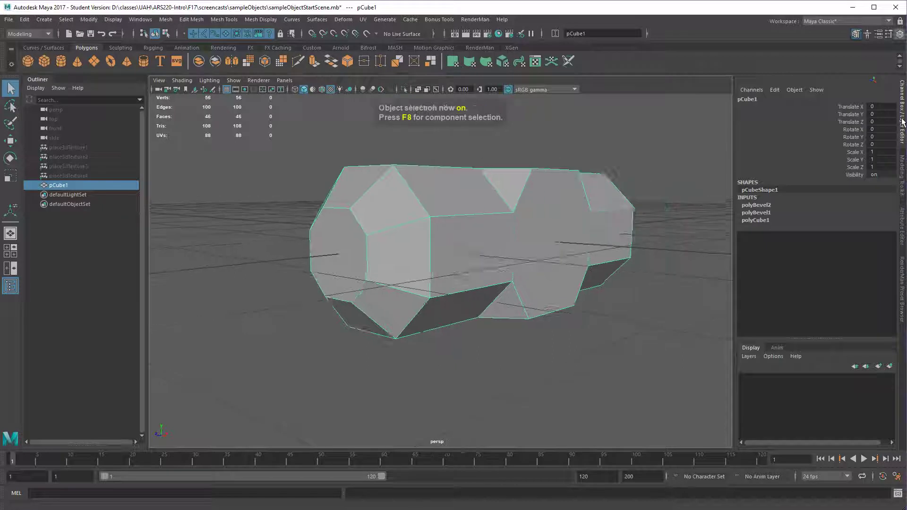
{"action": "left_click", "coordinate": [755, 205]}
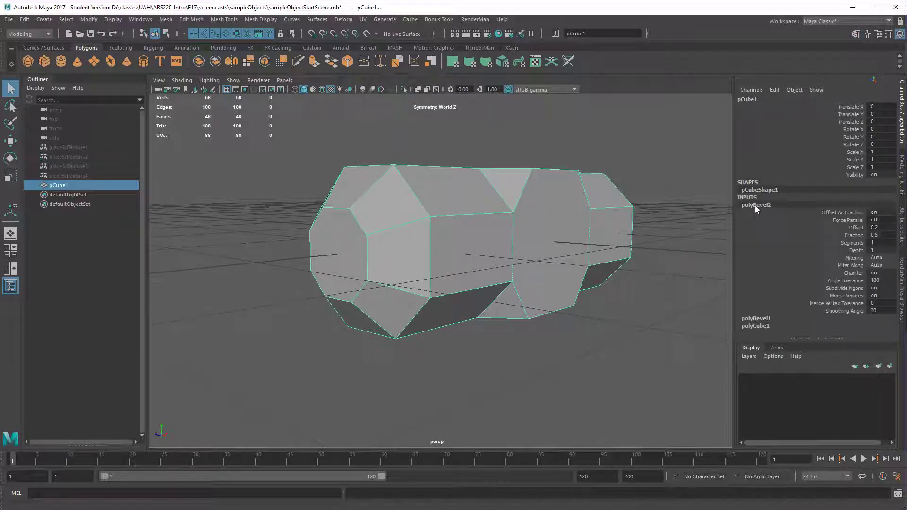
{"action": "left_click_drag", "start_coordinate": [634, 270], "coordinate": [645, 245], "text": "alt"}
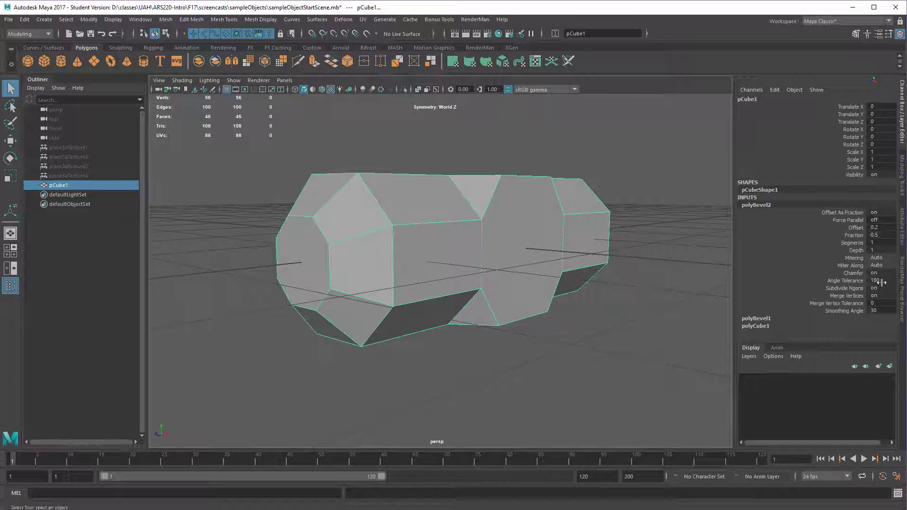
{"action": "left_click_drag", "start_coordinate": [621, 346], "coordinate": [616, 349], "text": "alt"}
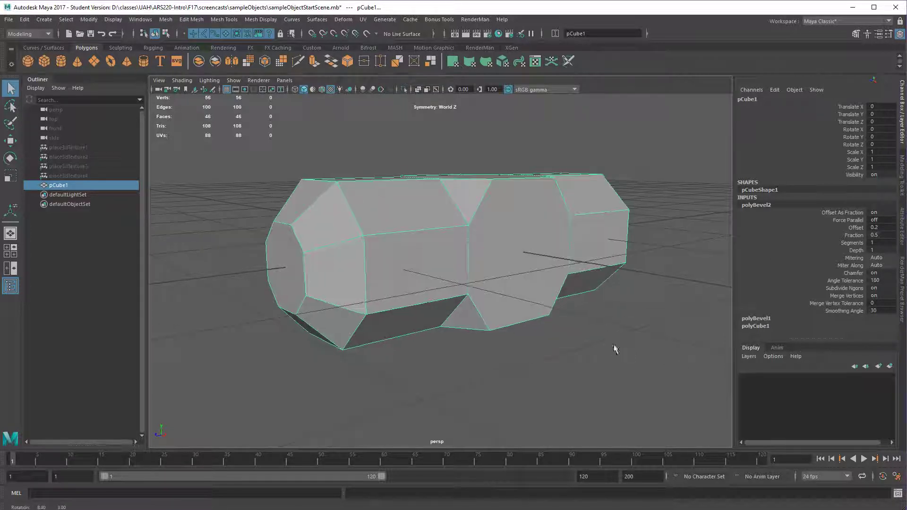
{"action": "left_click_drag", "start_coordinate": [608, 316], "coordinate": [605, 314], "text": "alt"}
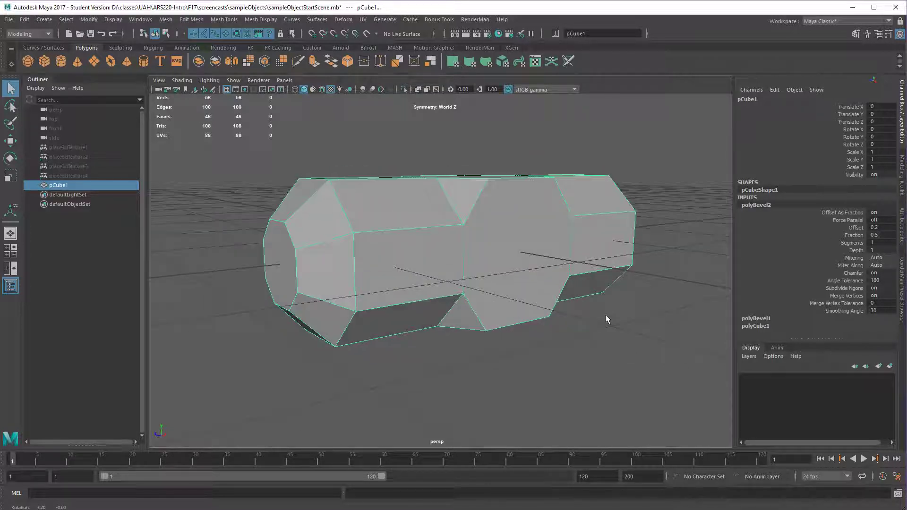
{"action": "key", "text": "t"}
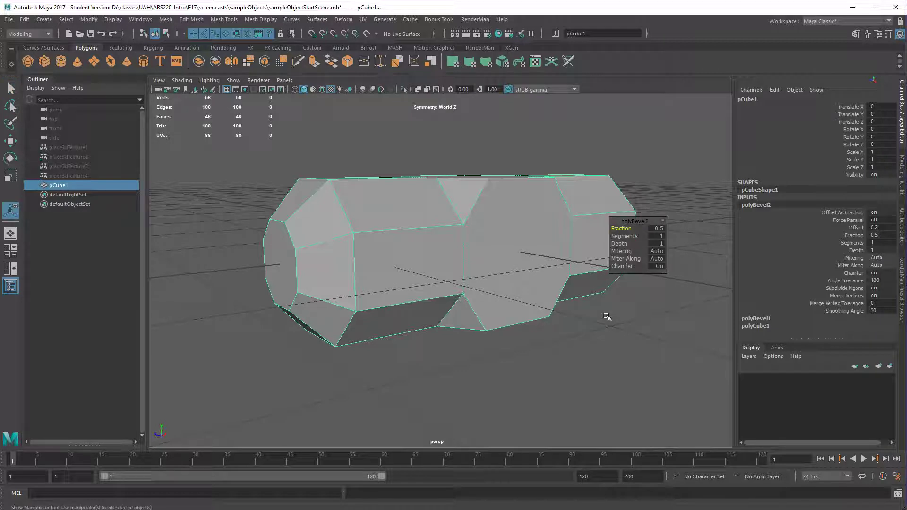
{"action": "mouse_move", "coordinate": [606, 314]}
{"action": "left_mouse_down", "text": "alt"}
{"action": "mouse_move", "coordinate": [607, 325]}
{"action": "mouse_move", "coordinate": [603, 314]}
{"action": "mouse_move", "coordinate": [618, 314]}
{"action": "left_mouse_up", "text": "alt"}
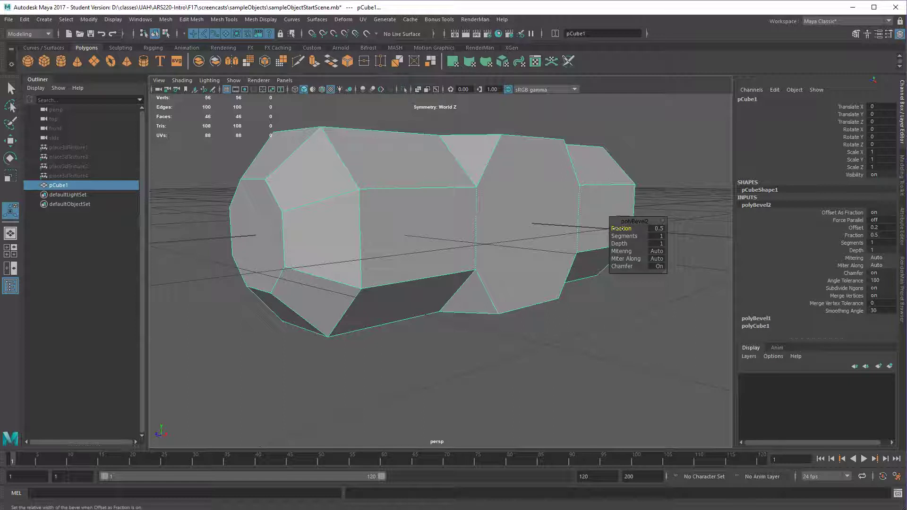
{"action": "left_click_drag", "start_coordinate": [619, 228], "coordinate": [575, 275]}
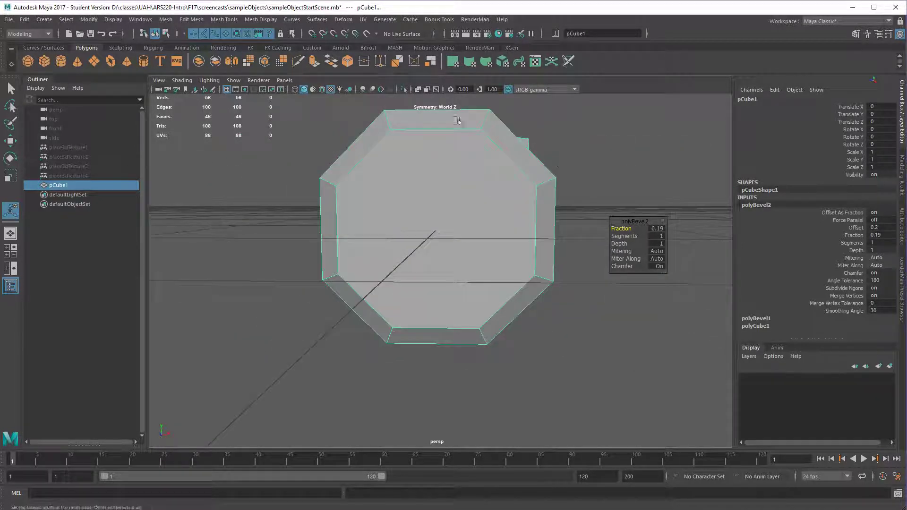
Check the slimmer waist against the reference photo and return to object mode.
{"action": "left_click_drag", "start_coordinate": [439, 190], "coordinate": [502, 390], "text": "alt"}
{"action": "key", "text": "alt+Tab"}
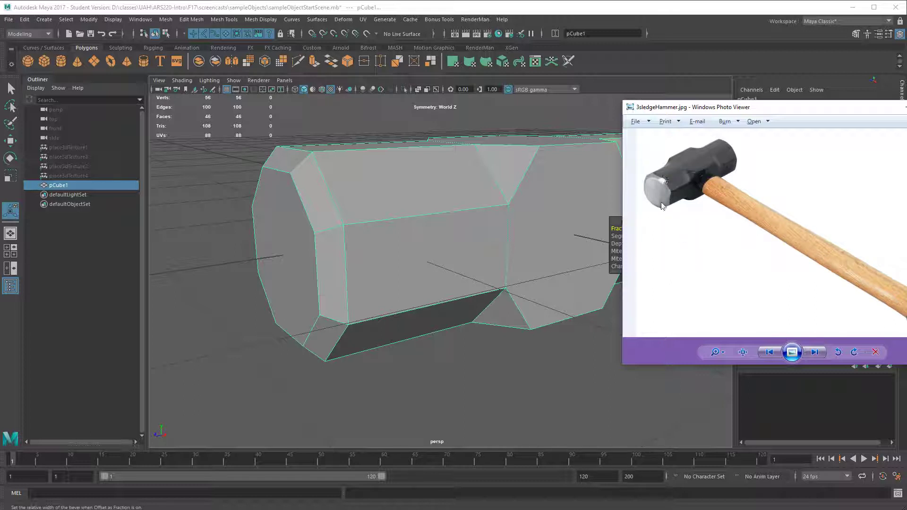
{"action": "left_click_drag", "start_coordinate": [573, 220], "coordinate": [507, 222], "text": "alt"}
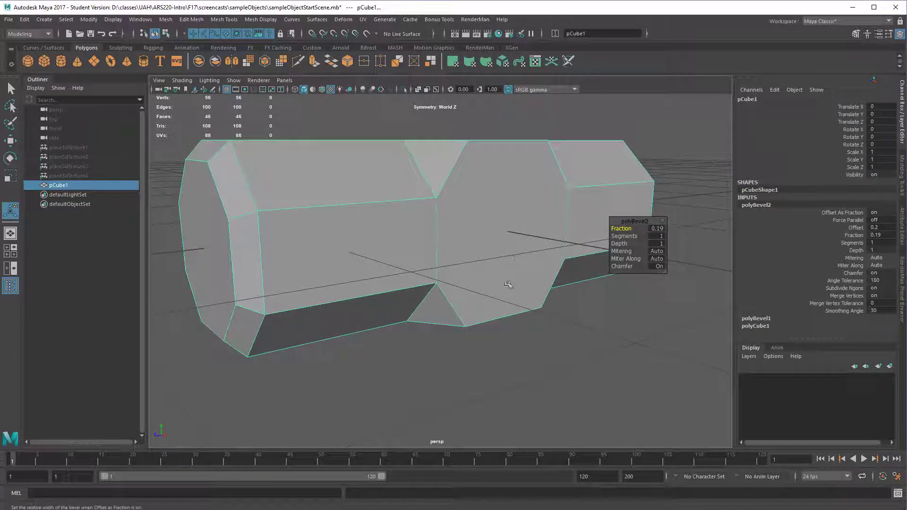
{"action": "key", "text": "q"}
{"action": "key", "text": "F8"}
Reselect the hammer head mesh pCube1.
{"action": "left_click", "coordinate": [512, 344]}
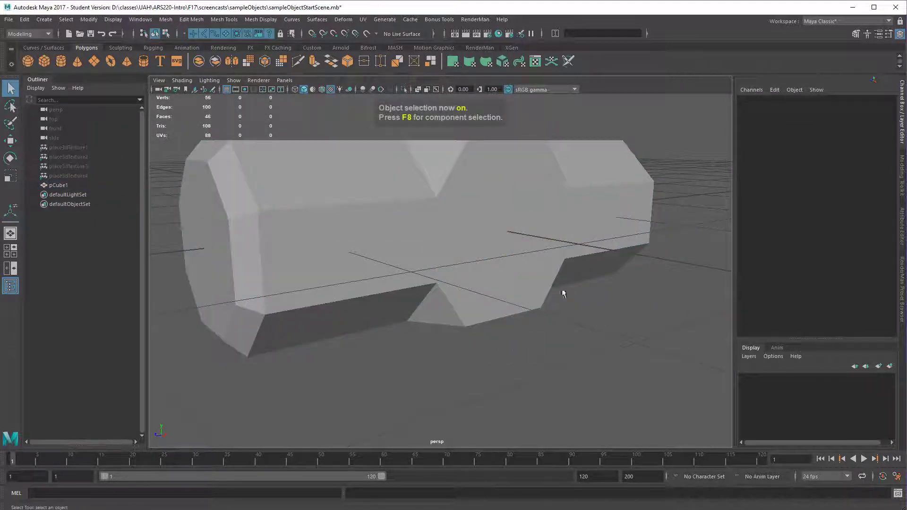
{"action": "left_click_drag", "start_coordinate": [563, 294], "coordinate": [413, 279], "text": "alt"}
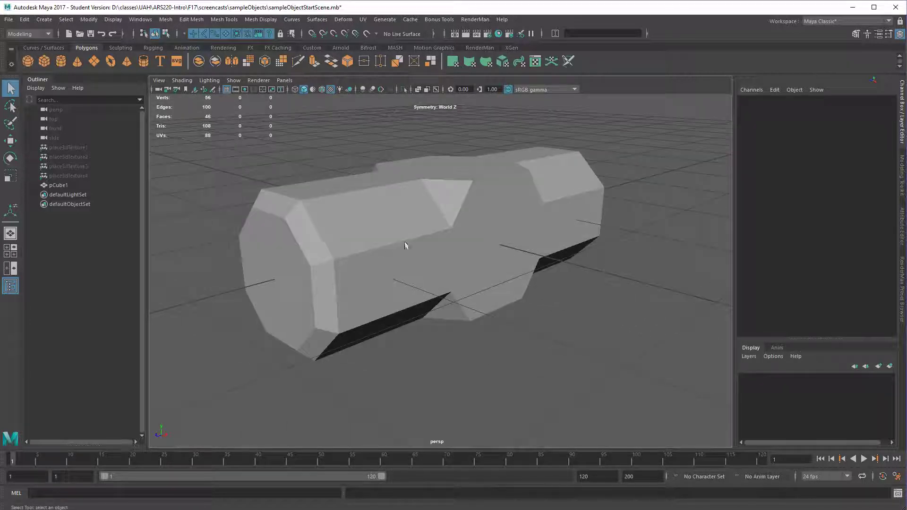
{"action": "left_click_drag", "start_coordinate": [454, 244], "coordinate": [479, 253], "text": "alt"}
{"action": "left_click", "coordinate": [455, 255]}
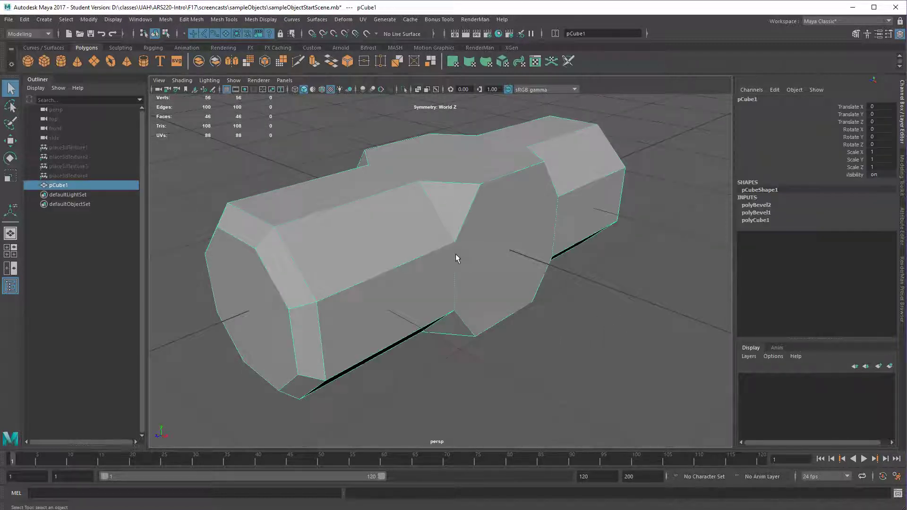
{"action": "left_click_drag", "start_coordinate": [455, 262], "coordinate": [426, 266], "text": "alt"}
Select the vertical edge loops at the notch boundaries and compare with the reference.
{"action": "right_click_drag", "start_coordinate": [435, 254], "coordinate": [436, 239]}
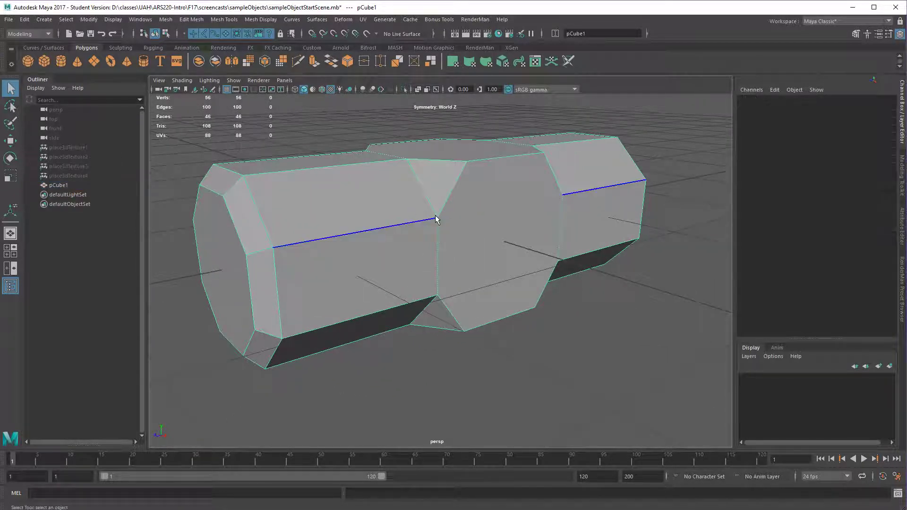
{"action": "double_click", "coordinate": [437, 231]}
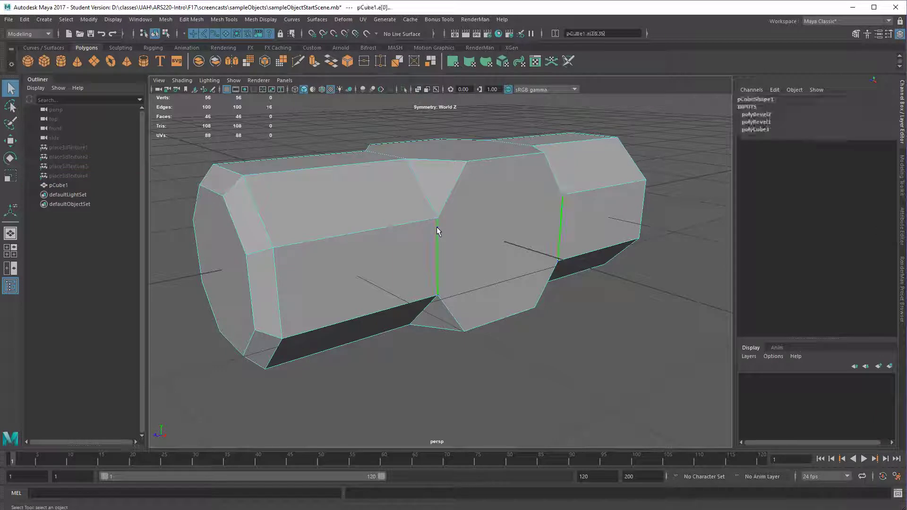
{"action": "mouse_move", "coordinate": [410, 273]}
{"action": "left_mouse_down", "text": "alt"}
{"action": "mouse_move", "coordinate": [431, 283]}
{"action": "mouse_move", "coordinate": [509, 272]}
{"action": "mouse_move", "coordinate": [408, 280]}
{"action": "left_mouse_up", "text": "alt"}
{"action": "key", "text": "alt+Tab"}
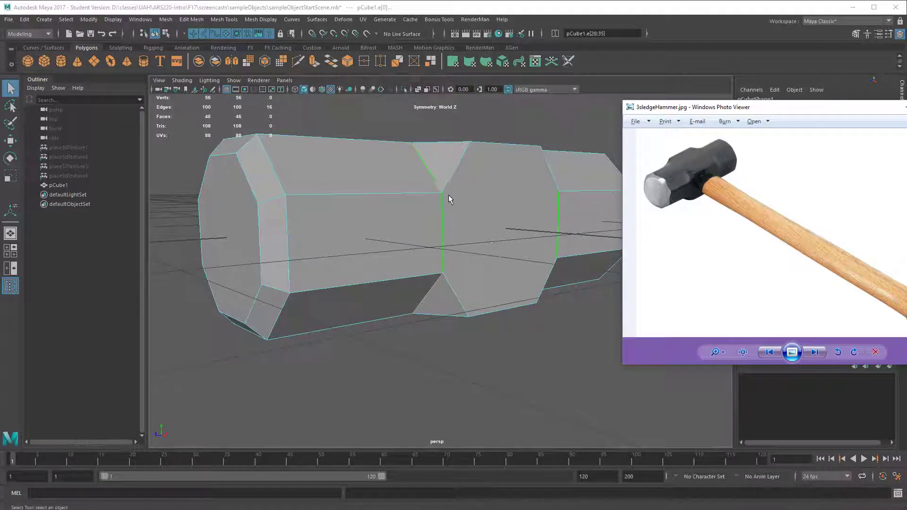
{"action": "left_click_drag", "start_coordinate": [448, 195], "coordinate": [431, 221], "text": "alt"}
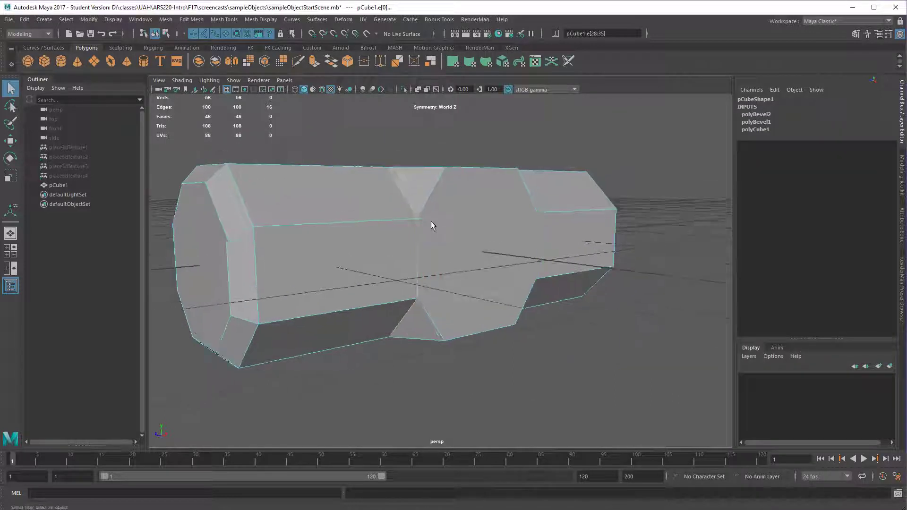
Bevel the selected notch edge loops with 4 segments at fraction 0.63.
{"action": "left_click", "coordinate": [901, 195]}
{"action": "left_click", "coordinate": [858, 317]}
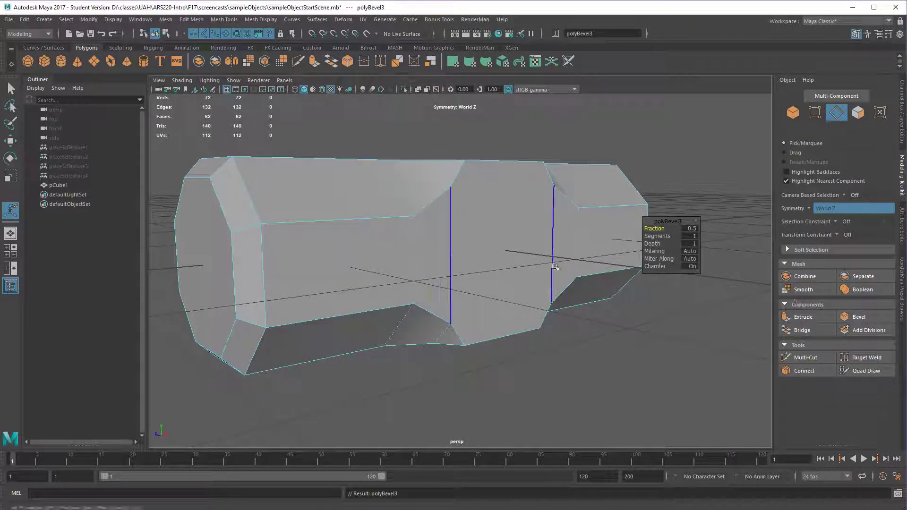
{"action": "mouse_move", "coordinate": [555, 267]}
{"action": "left_mouse_down", "text": "alt"}
{"action": "mouse_move", "coordinate": [541, 279]}
{"action": "mouse_move", "coordinate": [539, 260]}
{"action": "left_mouse_up", "text": "alt"}
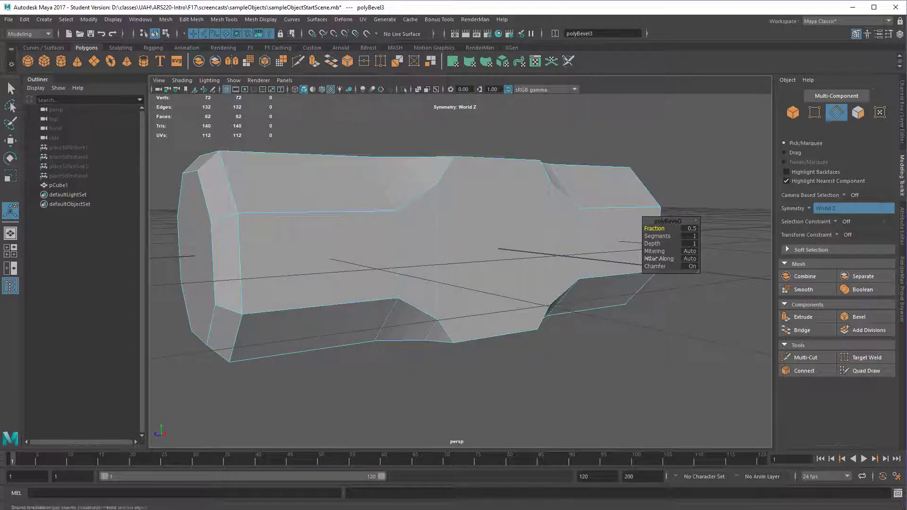
{"action": "left_click", "coordinate": [657, 236]}
{"action": "middle_click_drag", "start_coordinate": [663, 236], "coordinate": [664, 236]}
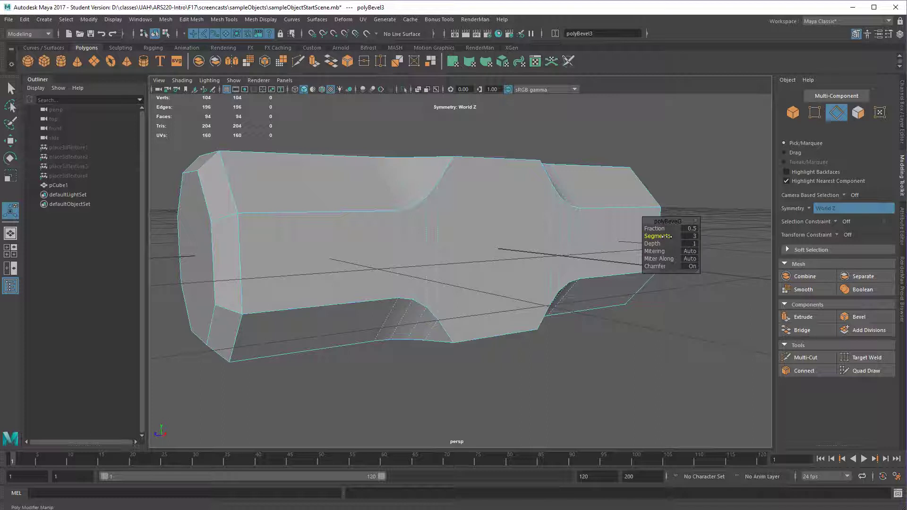
{"action": "mouse_move", "coordinate": [667, 235]}
{"action": "middle_mouse_down"}
{"action": "mouse_move", "coordinate": [644, 223]}
{"action": "mouse_move", "coordinate": [656, 229]}
{"action": "middle_mouse_up"}
{"action": "left_click", "coordinate": [653, 228]}
{"action": "left_click_drag", "start_coordinate": [660, 230], "coordinate": [527, 265], "text": "alt"}
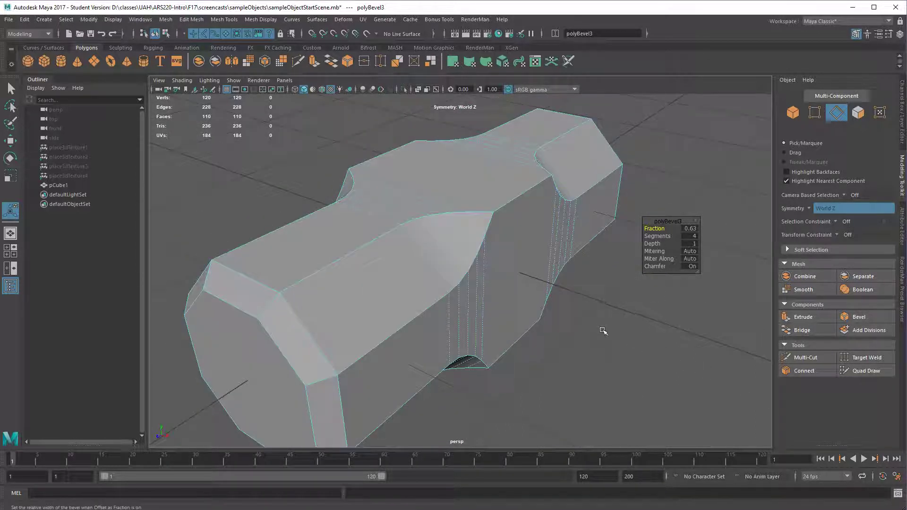
Return to object mode and compare the rounded head with the sledgehammer reference photo.
{"action": "key", "text": "F8"}
{"action": "left_click", "coordinate": [602, 318]}
{"action": "left_click_drag", "start_coordinate": [602, 318], "coordinate": [434, 440], "text": "alt"}
{"action": "key", "text": "alt+Tab"}
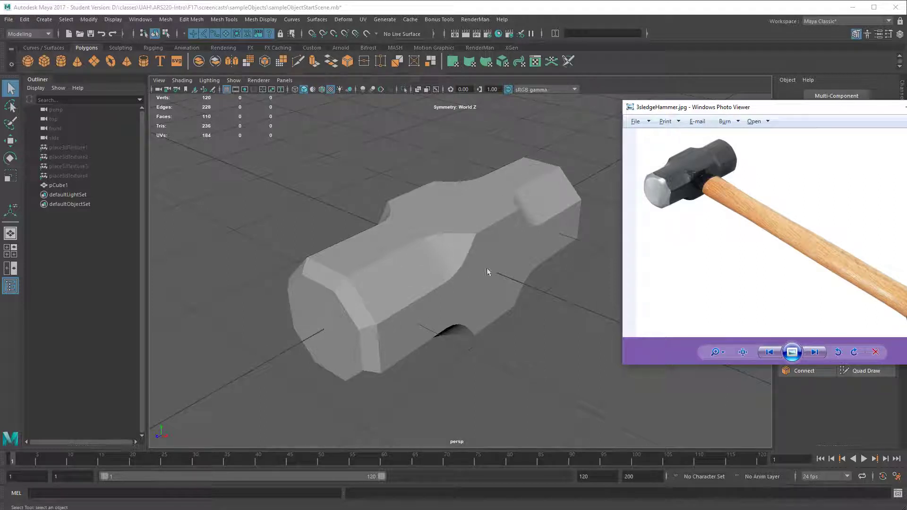
{"action": "left_click_drag", "start_coordinate": [488, 271], "coordinate": [450, 278], "text": "alt"}
{"action": "left_click", "coordinate": [450, 271]}
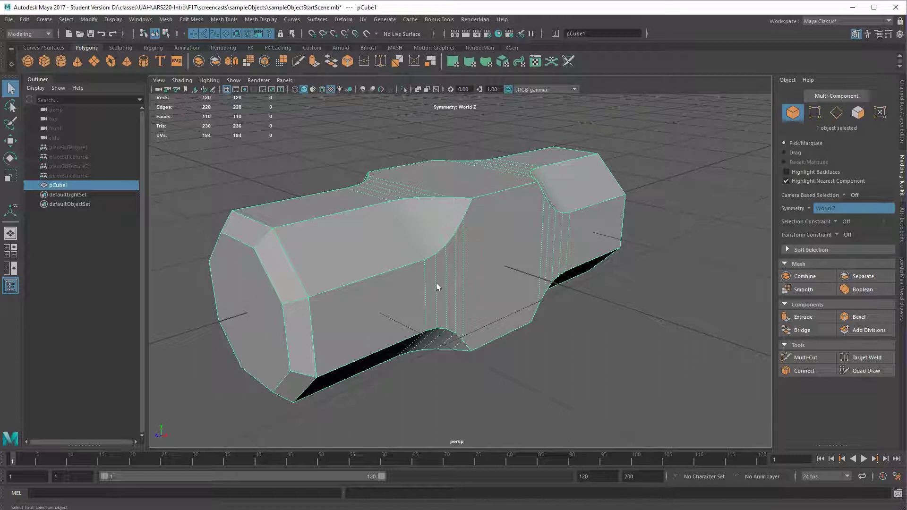
{"action": "key", "text": "F10"}
{"action": "double_click", "coordinate": [411, 236]}
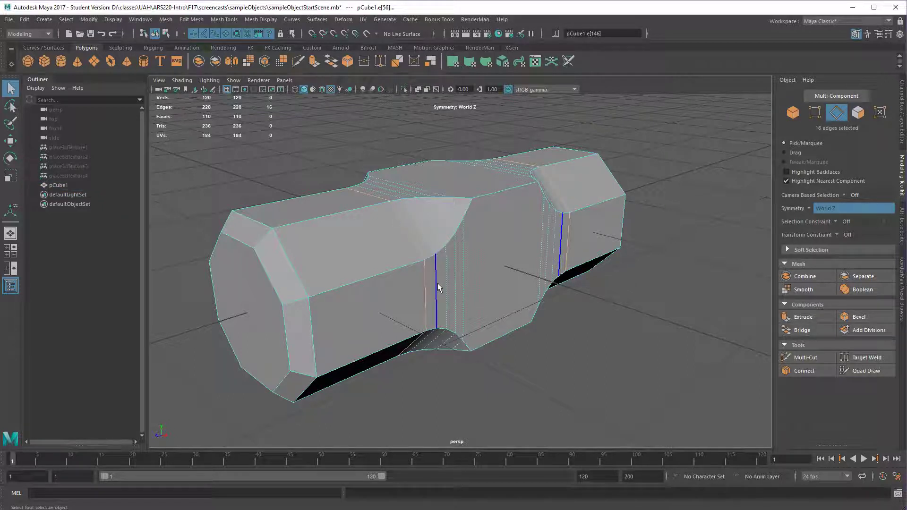
{"action": "left_click_drag", "start_coordinate": [437, 282], "coordinate": [465, 282], "text": "alt"}
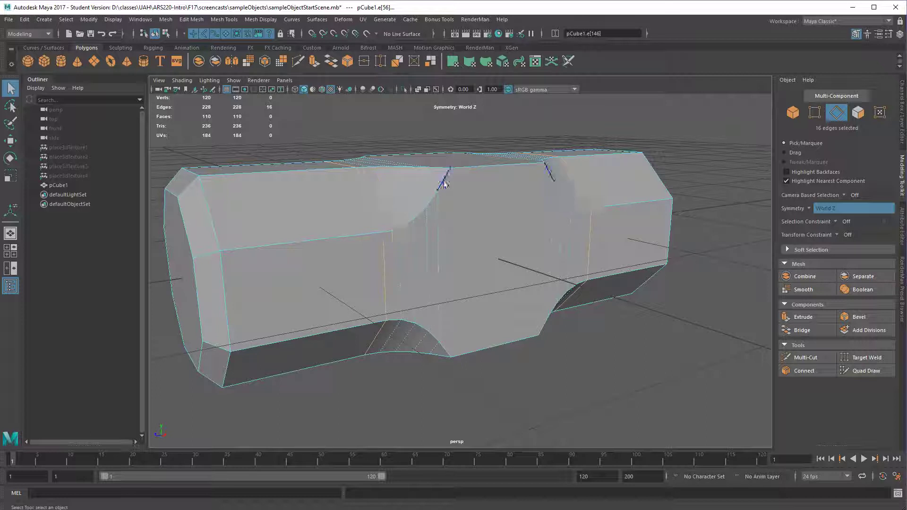
{"action": "scroll", "coordinate": [383, 207], "scroll_direction": "up", "scroll_amount": 2}
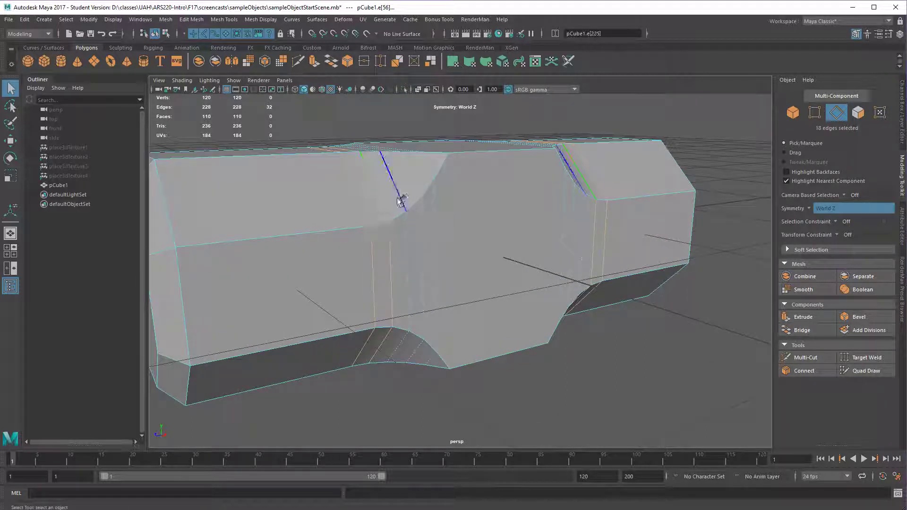
{"action": "double_click", "coordinate": [412, 191], "text": "shift"}
{"action": "double_click", "coordinate": [435, 183], "text": "shift"}
{"action": "left_click_drag", "start_coordinate": [435, 183], "coordinate": [450, 222], "text": "alt"}
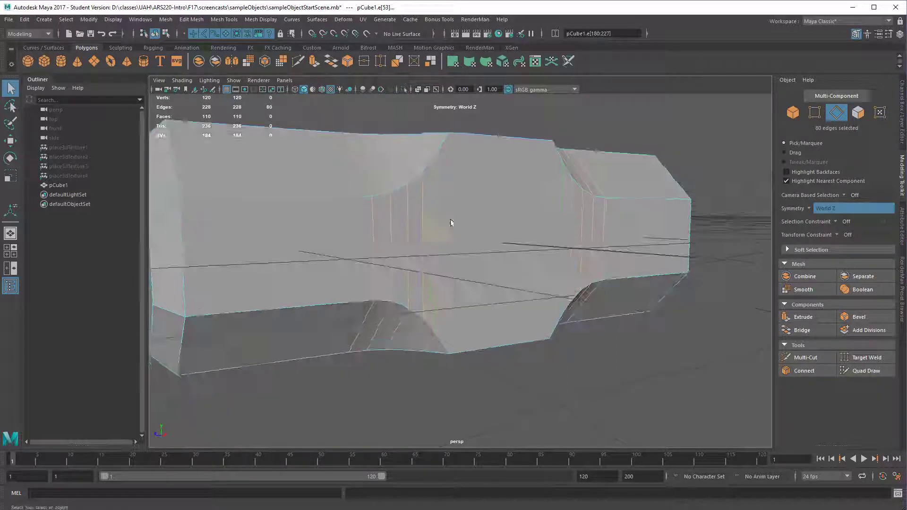
{"action": "left_click", "coordinate": [852, 317]}
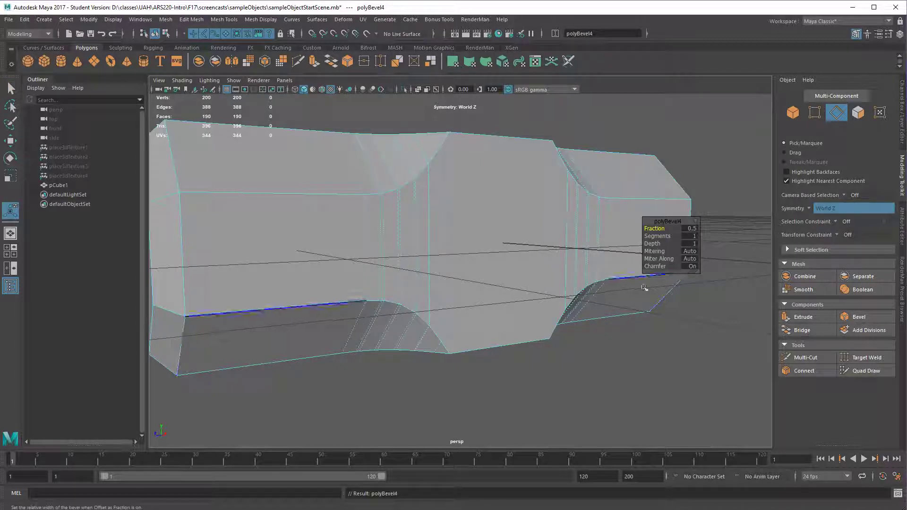
{"action": "left_click", "coordinate": [545, 400]}
{"action": "key", "text": "F8"}
{"action": "left_click", "coordinate": [497, 397]}
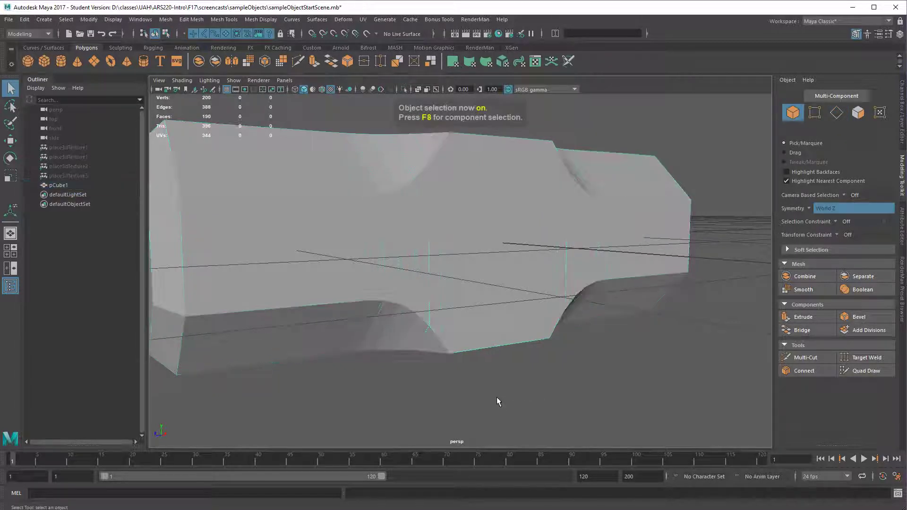
{"action": "left_click_drag", "start_coordinate": [497, 397], "coordinate": [520, 411], "text": "alt"}
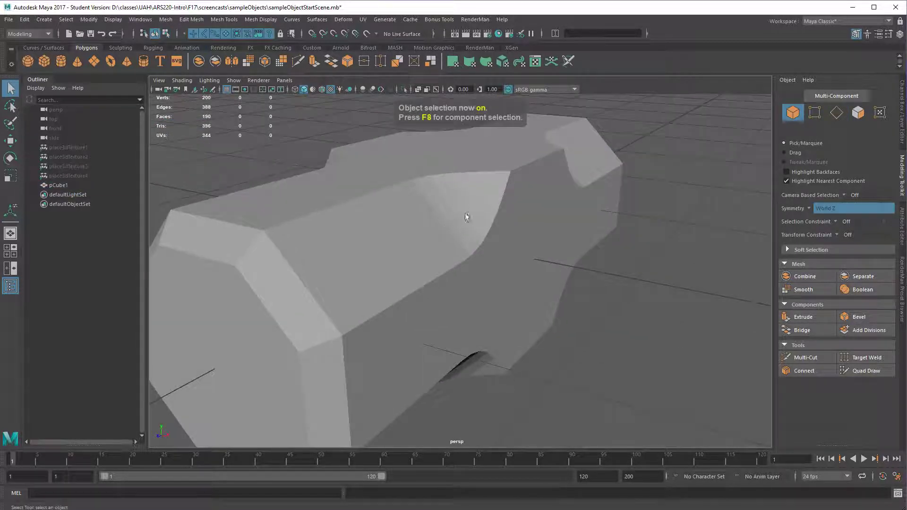
{"action": "left_click_drag", "start_coordinate": [467, 217], "coordinate": [367, 263], "text": "alt"}
{"action": "left_click", "coordinate": [366, 263]}
{"action": "scroll", "coordinate": [368, 255], "scroll_direction": "up", "scroll_amount": 5}
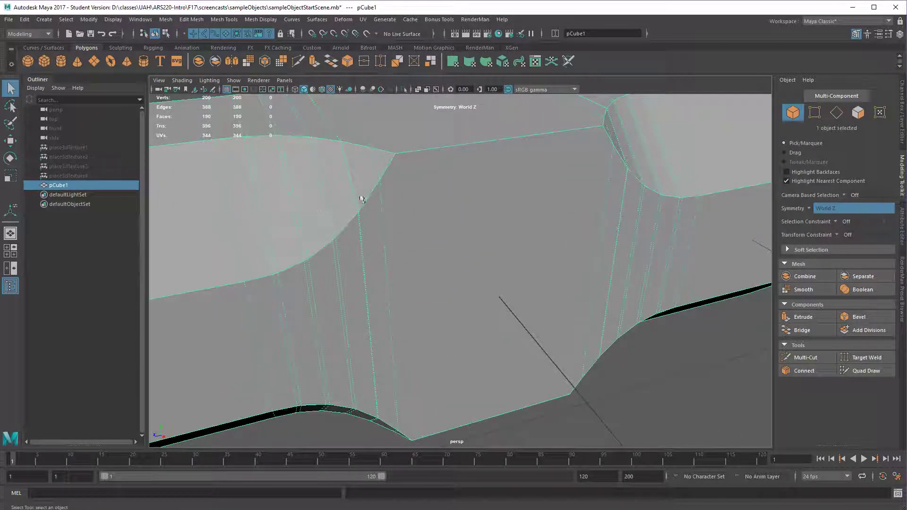
{"action": "middle_click_drag", "start_coordinate": [372, 268], "coordinate": [434, 253], "text": "alt"}
{"action": "key", "text": "ctrl+z"}
{"action": "key", "text": "ctrl+z"}
{"action": "key", "text": "ctrl+z"}
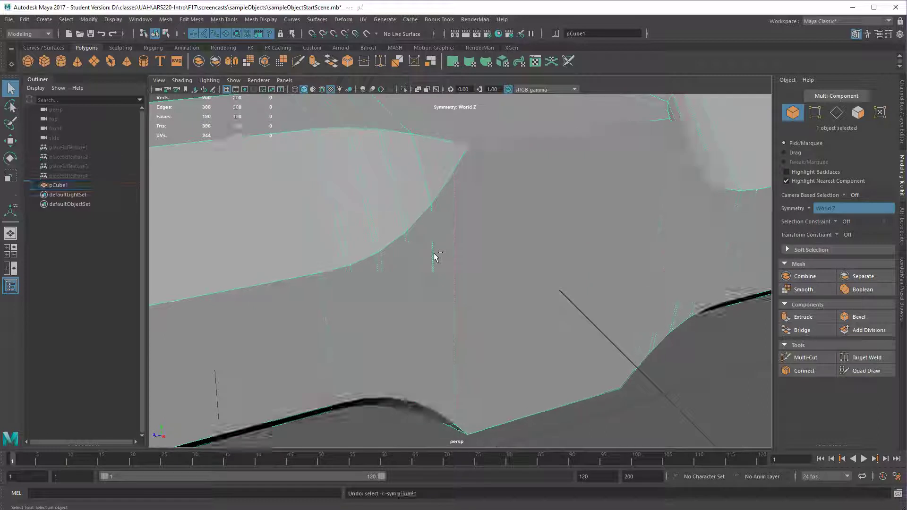
{"action": "key", "text": "ctrl+z"}
{"action": "scroll", "coordinate": [442, 274], "scroll_direction": "down", "scroll_amount": 3}
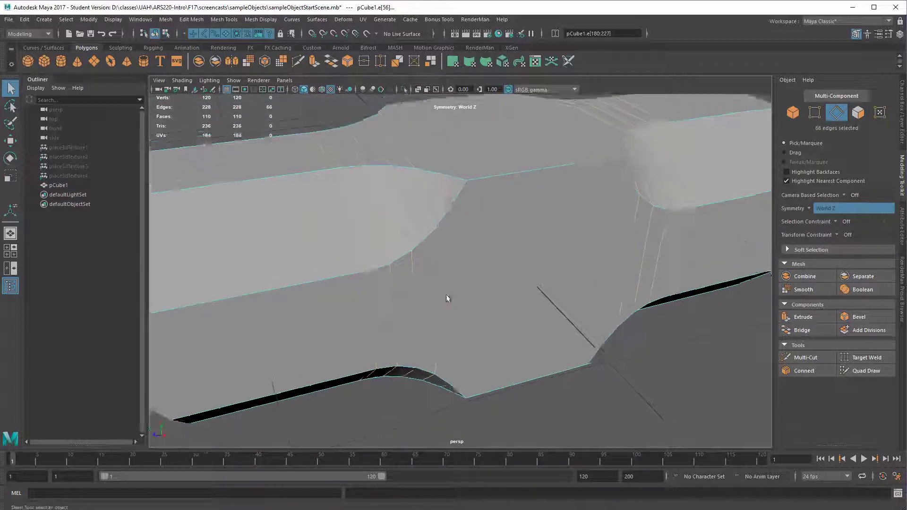
{"action": "key", "text": "F10"}
{"action": "key", "text": "F8"}
{"action": "scroll", "coordinate": [449, 286], "scroll_direction": "down", "scroll_amount": 6}
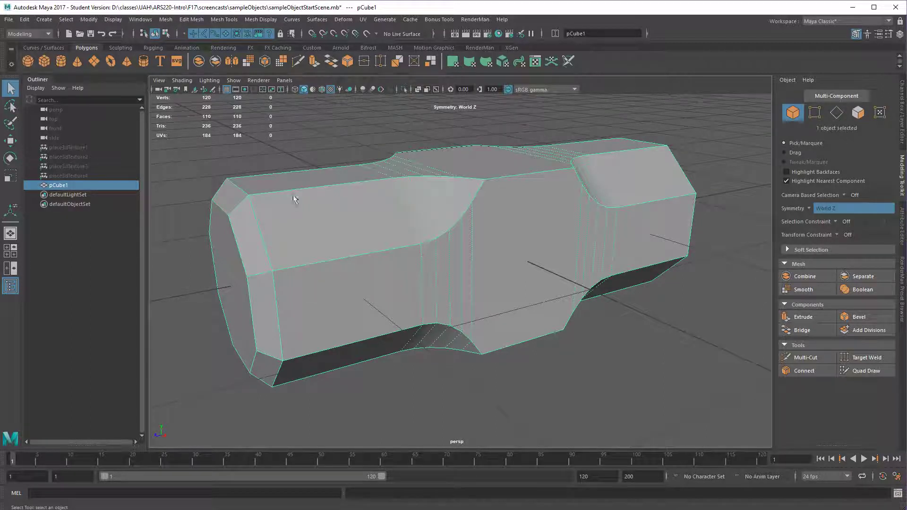
Select the horizontal and bottom edge loops along the head's notches on both sides.
{"action": "left_click_drag", "start_coordinate": [294, 199], "coordinate": [305, 222], "text": "alt"}
{"action": "double_click", "coordinate": [287, 227]}
{"action": "left_click", "coordinate": [287, 228]}
{"action": "left_click", "coordinate": [281, 194], "text": "shift"}
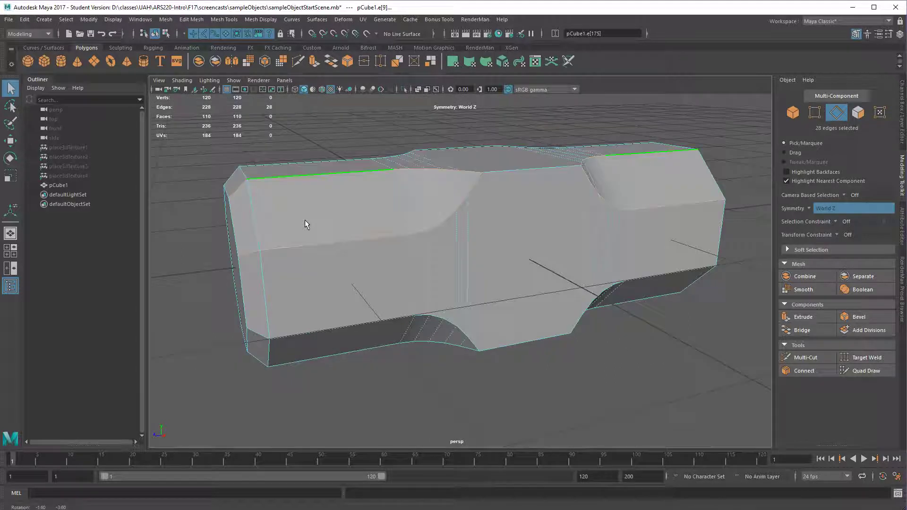
{"action": "double_click", "coordinate": [325, 357], "text": "shift"}
{"action": "left_click_drag", "start_coordinate": [325, 359], "coordinate": [512, 320], "text": "alt"}
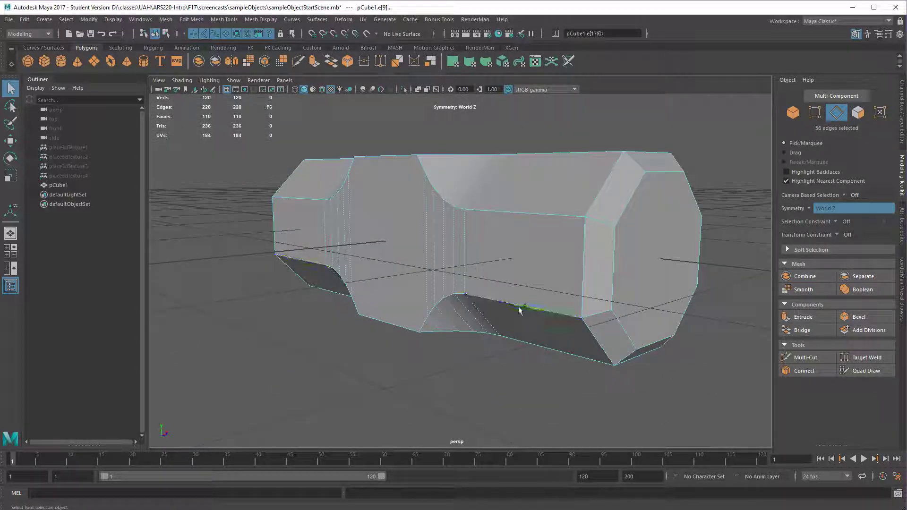
{"action": "double_click", "coordinate": [534, 343], "text": "shift"}
Review the edge selection from several angles and bevel it at fraction 0.5.
{"action": "left_click_drag", "start_coordinate": [569, 204], "coordinate": [425, 215], "text": "alt"}
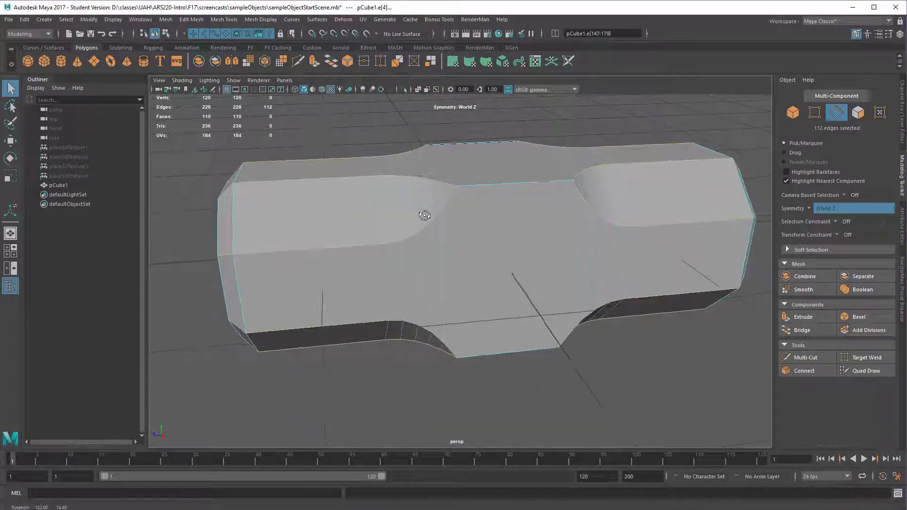
{"action": "left_click_drag", "start_coordinate": [483, 192], "coordinate": [490, 202], "text": "alt"}
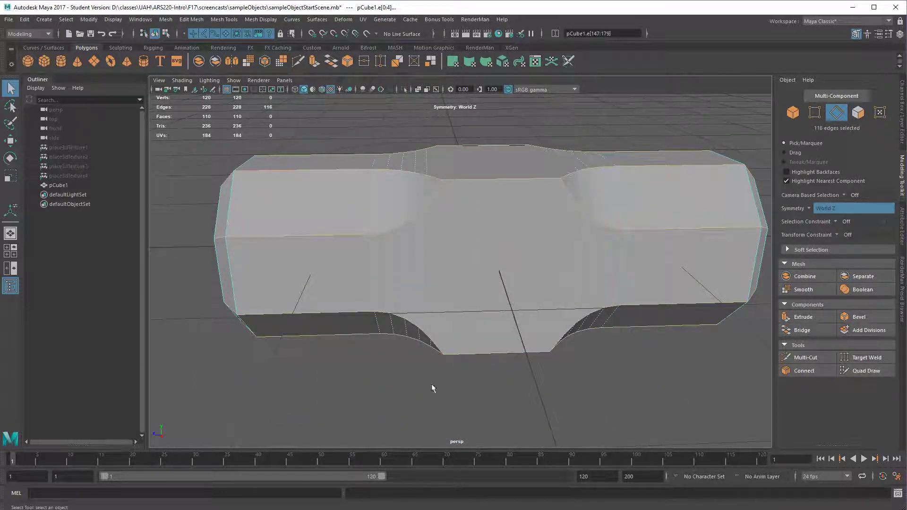
{"action": "left_click_drag", "start_coordinate": [433, 389], "coordinate": [359, 288], "text": "alt"}
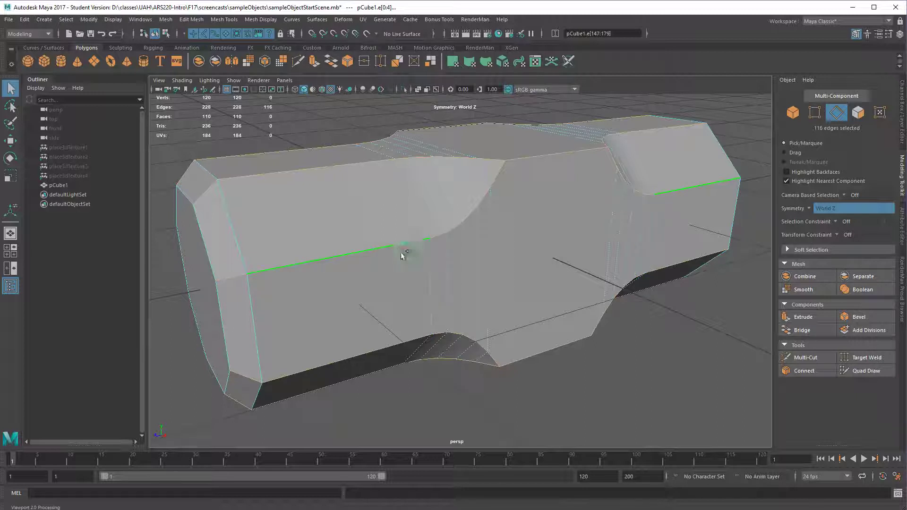
{"action": "left_click_drag", "start_coordinate": [397, 239], "coordinate": [449, 290], "text": "alt"}
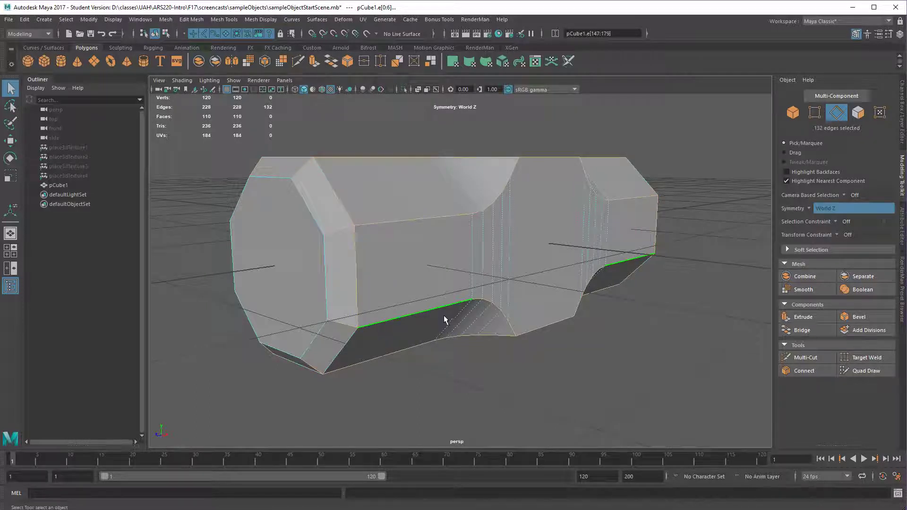
{"action": "mouse_move", "coordinate": [444, 319]}
{"action": "left_mouse_down", "text": "alt"}
{"action": "mouse_move", "coordinate": [411, 316]}
{"action": "mouse_move", "coordinate": [427, 299]}
{"action": "mouse_move", "coordinate": [466, 290]}
{"action": "mouse_move", "coordinate": [441, 277]}
{"action": "mouse_move", "coordinate": [432, 298]}
{"action": "mouse_move", "coordinate": [441, 302]}
{"action": "mouse_move", "coordinate": [421, 322]}
{"action": "mouse_move", "coordinate": [430, 324]}
{"action": "left_mouse_up", "text": "alt"}
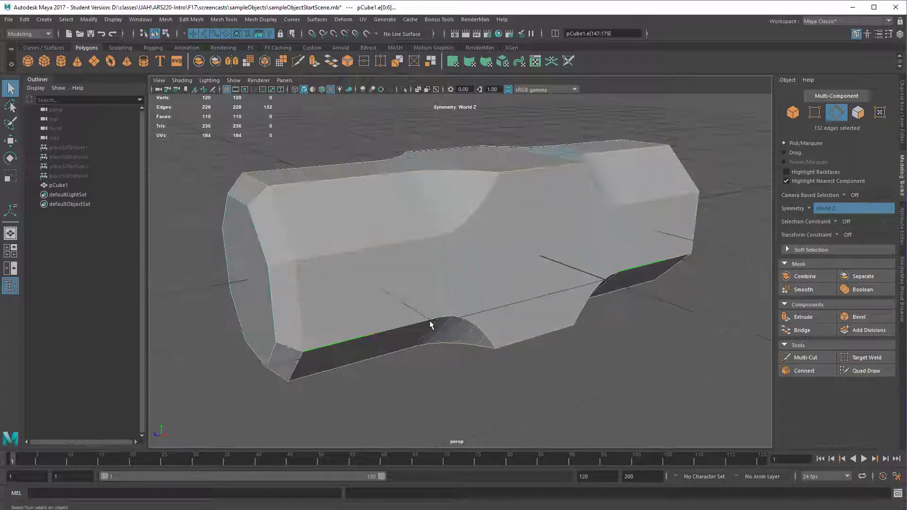
{"action": "left_click", "coordinate": [856, 317]}
Raise polyBevel4 to 3 segments to round the head's long edges, then return to object mode.
{"action": "right_click_drag", "start_coordinate": [439, 318], "coordinate": [505, 316], "text": "alt"}
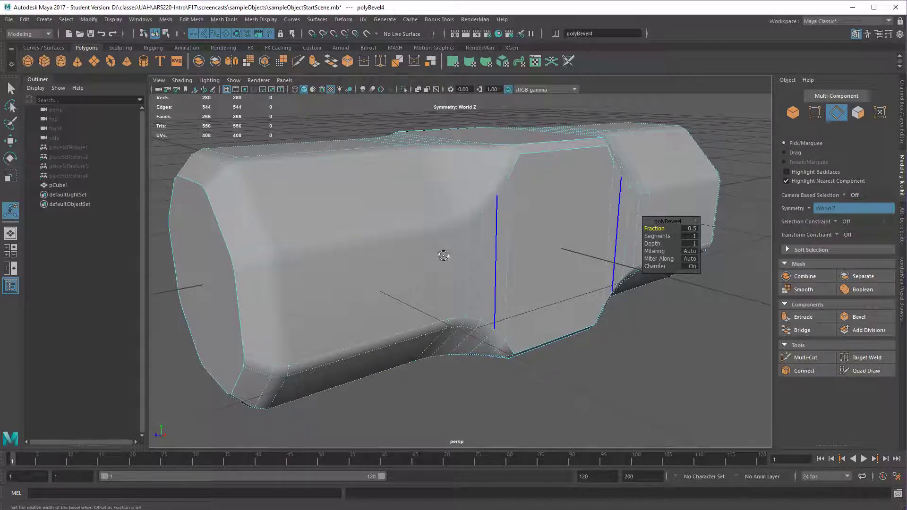
{"action": "left_click_drag", "start_coordinate": [443, 255], "coordinate": [473, 267], "text": "alt"}
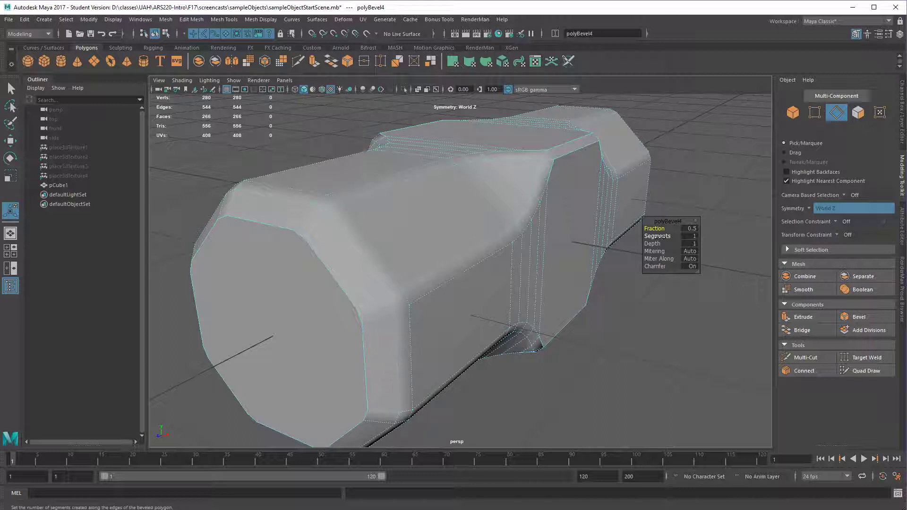
{"action": "left_click_drag", "start_coordinate": [661, 236], "coordinate": [667, 236]}
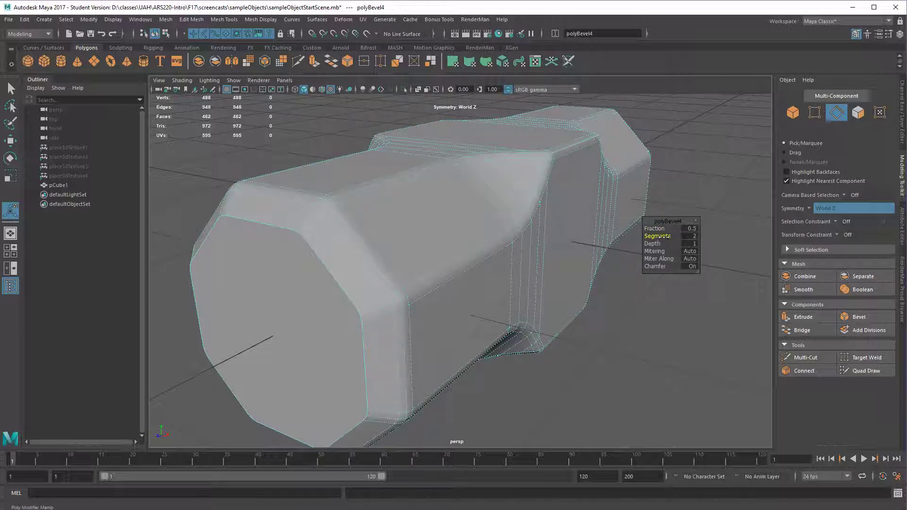
{"action": "left_click_drag", "start_coordinate": [666, 236], "coordinate": [671, 236]}
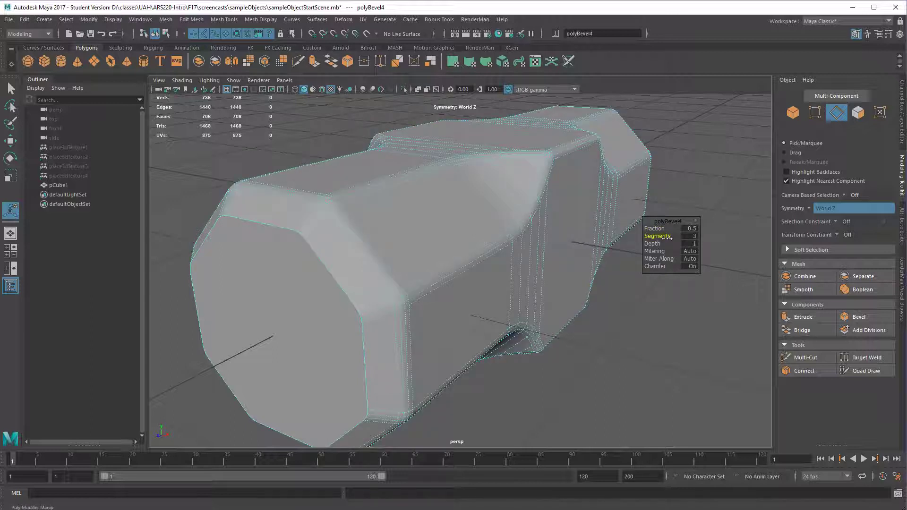
{"action": "left_click_drag", "start_coordinate": [587, 265], "coordinate": [559, 260], "text": "alt"}
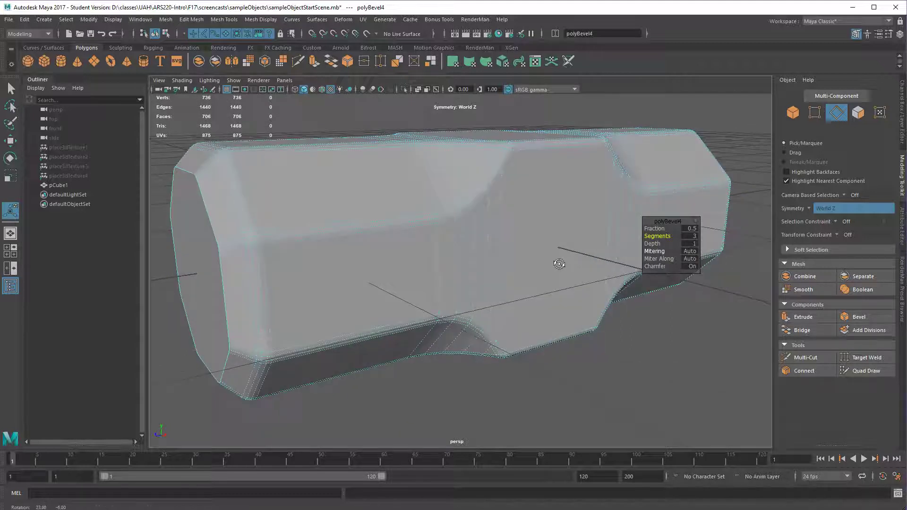
{"action": "key", "text": "q"}
{"action": "key", "text": "F8"}
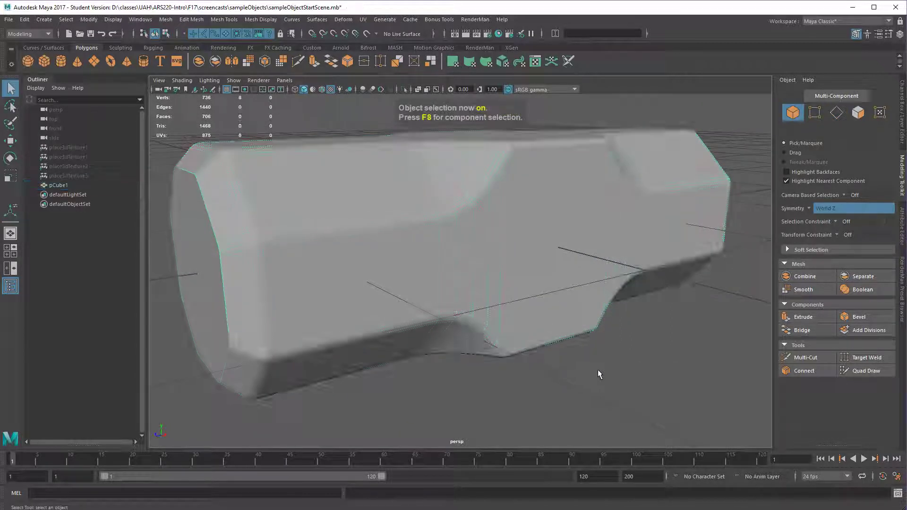
{"action": "left_click_drag", "start_coordinate": [597, 370], "coordinate": [459, 348], "text": "alt"}
{"action": "middle_click_drag", "start_coordinate": [459, 348], "coordinate": [470, 351], "text": "alt"}
{"action": "left_click_drag", "start_coordinate": [471, 351], "coordinate": [474, 328], "text": "alt"}
Bevel the head's octagonal end face at fraction 0.5 and return to object mode.
{"action": "left_click", "coordinate": [421, 307]}
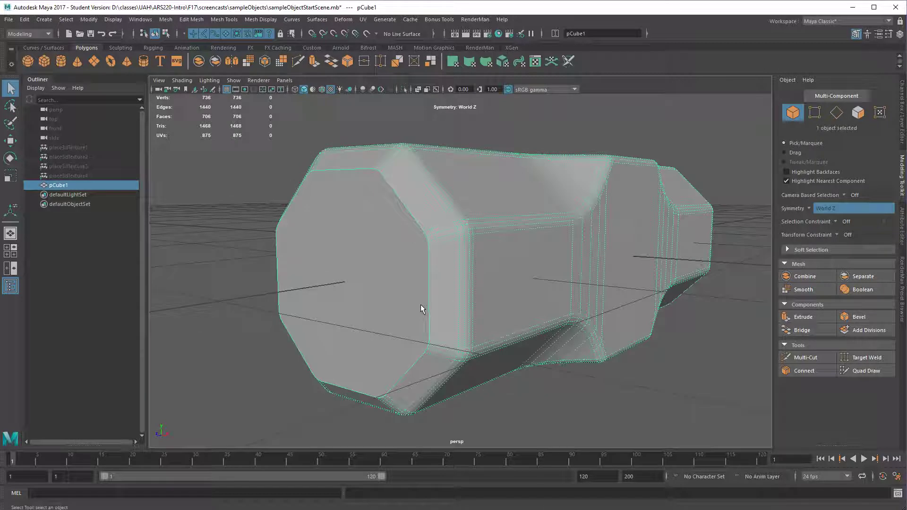
{"action": "key", "text": "F11"}
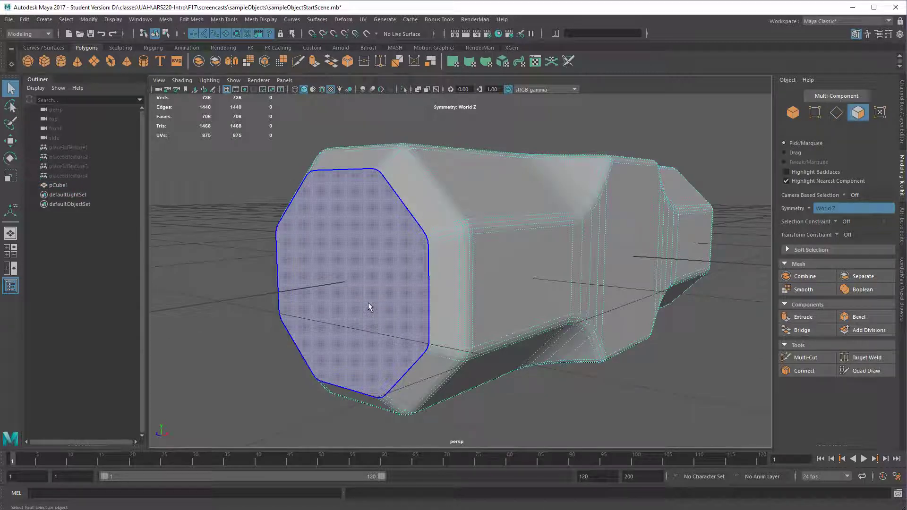
{"action": "left_click", "coordinate": [368, 302]}
{"action": "left_click", "coordinate": [854, 318]}
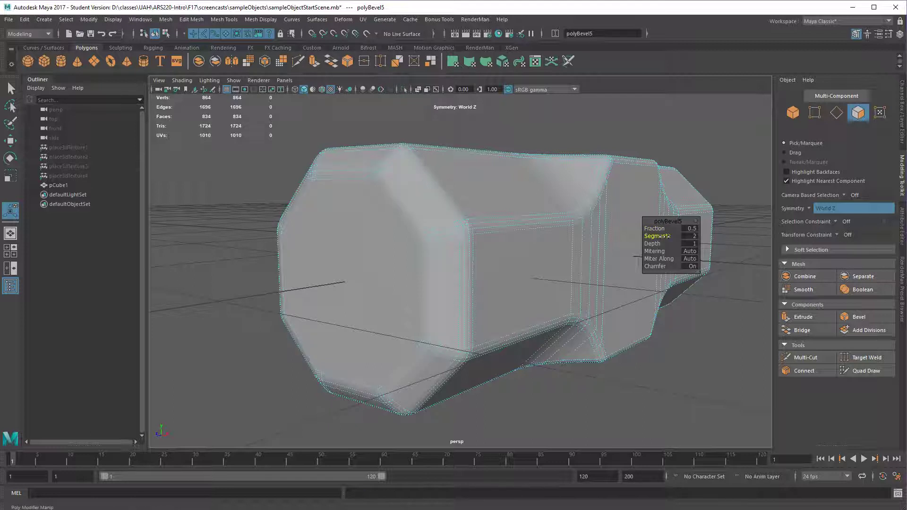
{"action": "key", "text": "F8"}
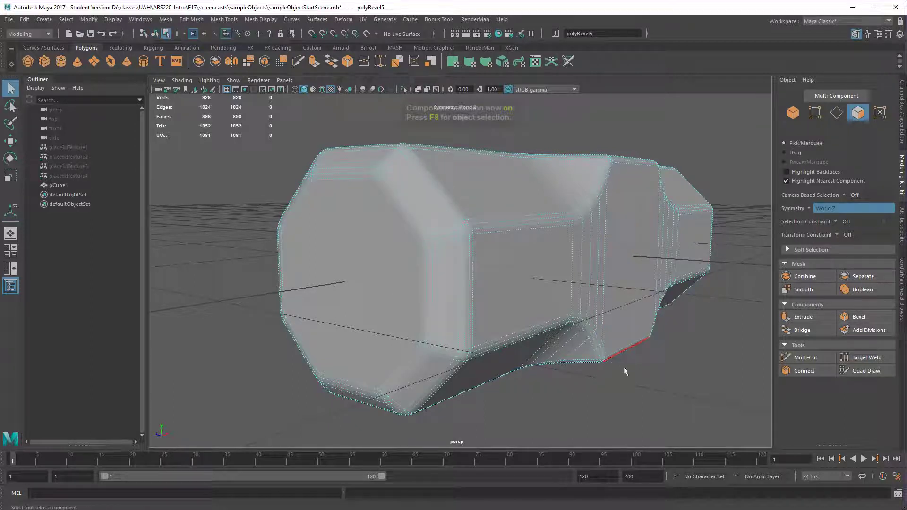
{"action": "left_click", "coordinate": [681, 367]}
{"action": "left_click_drag", "start_coordinate": [681, 367], "coordinate": [370, 262], "text": "alt"}
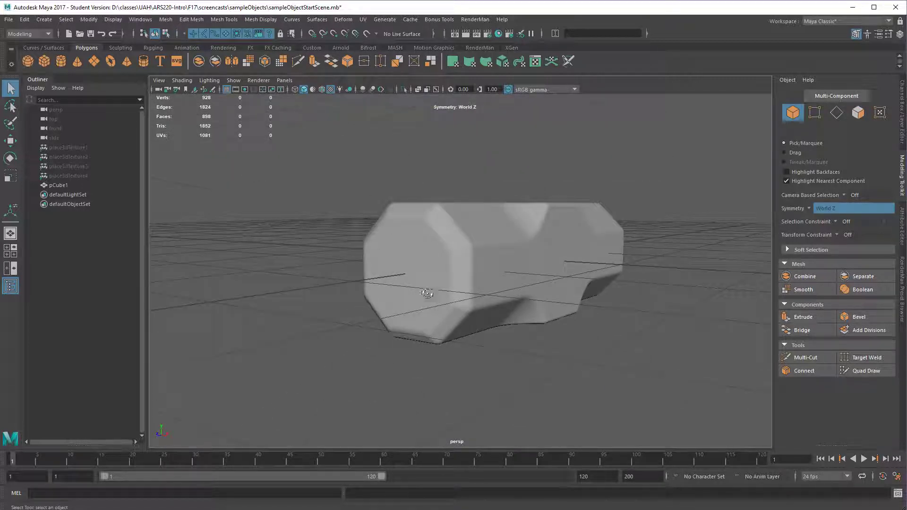
{"action": "left_click_drag", "start_coordinate": [427, 293], "coordinate": [457, 283], "text": "alt"}
Select pCube1 and show the Channel Box listing polyCube1 and polyBevel1 through polyBevel5.
{"action": "left_click", "coordinate": [458, 284]}
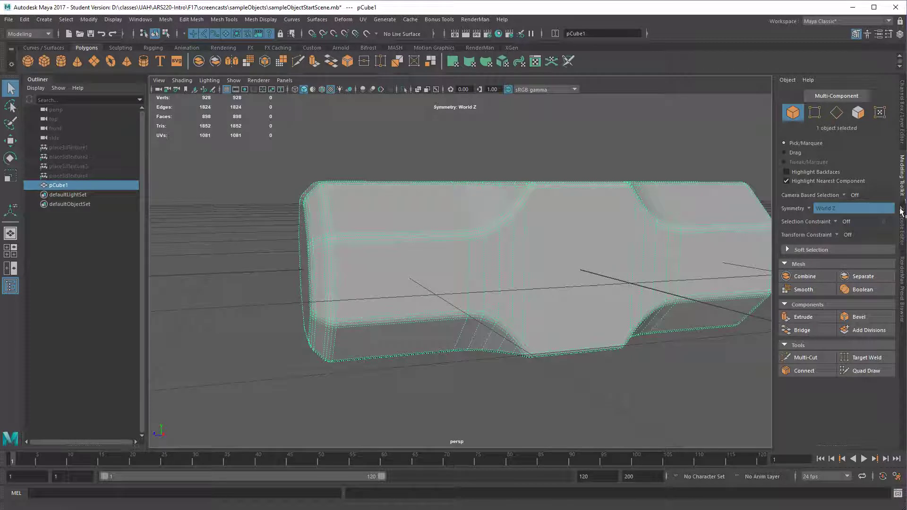
{"action": "left_click", "coordinate": [903, 144]}
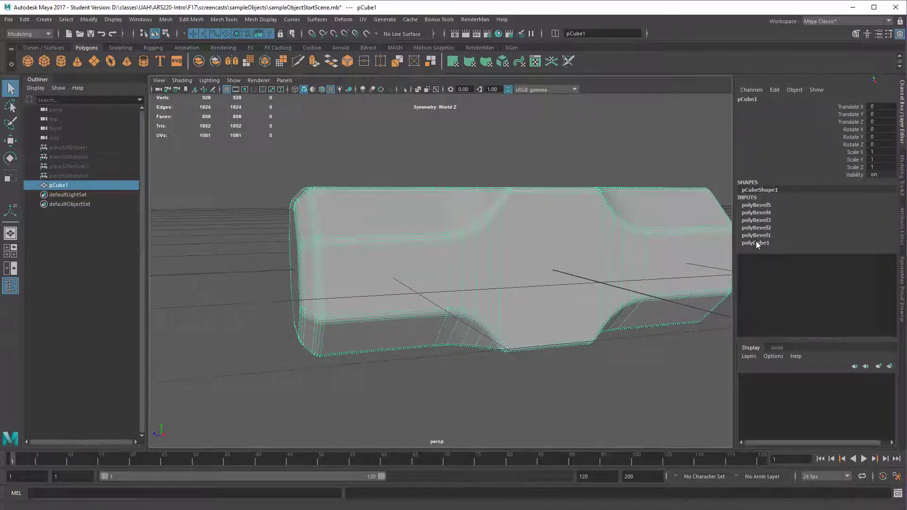
{"action": "left_click_drag", "start_coordinate": [709, 265], "coordinate": [637, 275], "text": "alt"}
{"action": "left_click", "coordinate": [627, 315]}
{"action": "left_click_drag", "start_coordinate": [627, 315], "coordinate": [490, 236], "text": "alt"}
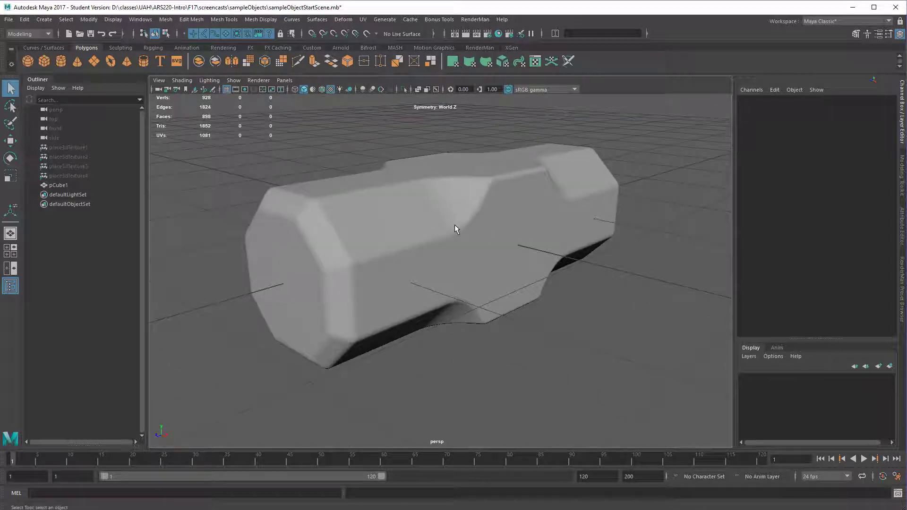
Assign the existing black_mat material to the whole hammer head.
{"action": "left_click", "coordinate": [446, 160]}
{"action": "right_click", "coordinate": [446, 160]}
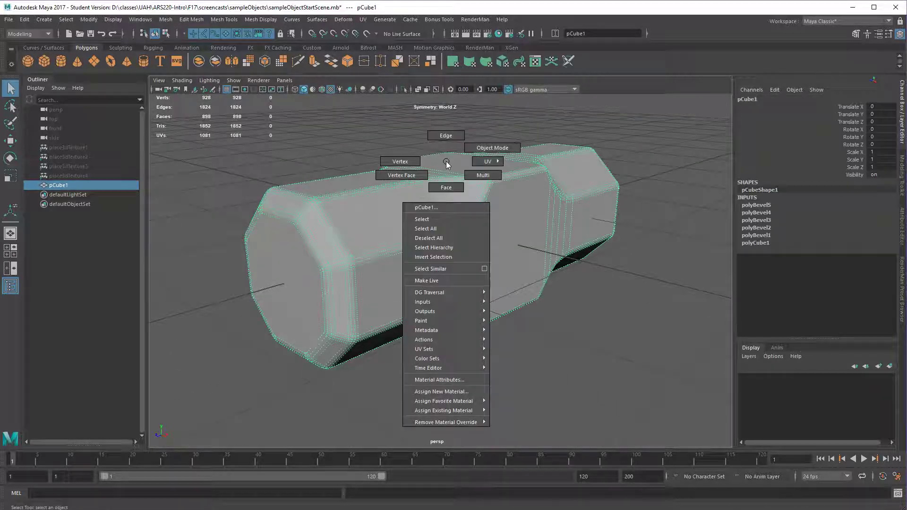
{"action": "mouse_move", "coordinate": [482, 409]}
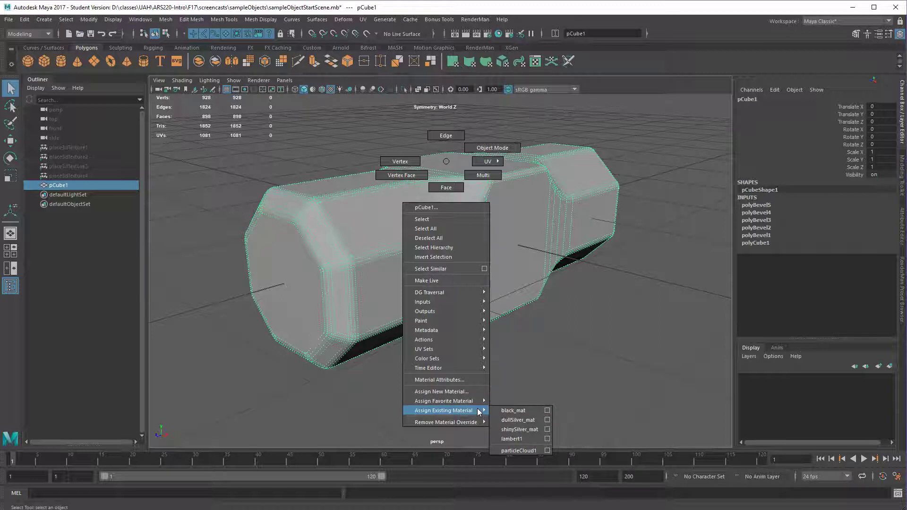
{"action": "left_click", "coordinate": [517, 411]}
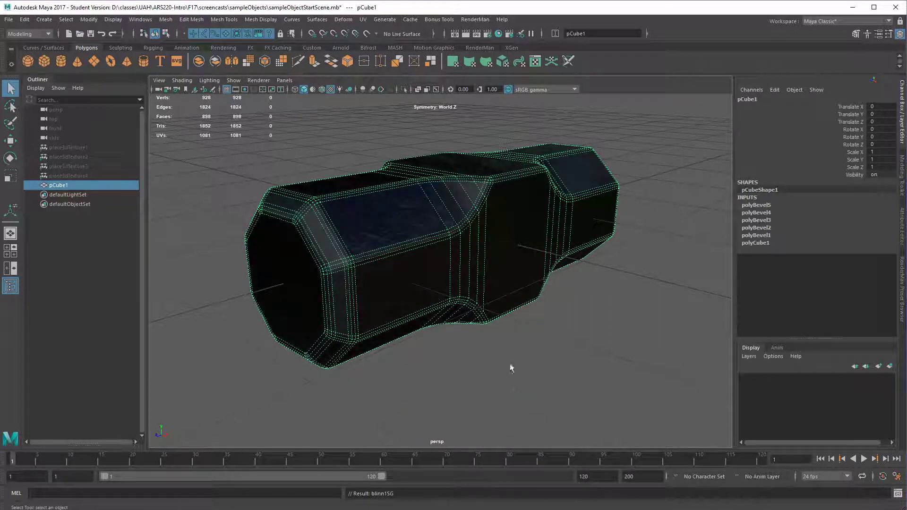
{"action": "left_click", "coordinate": [505, 363]}
{"action": "mouse_move", "coordinate": [505, 363]}
{"action": "left_mouse_down", "text": "alt"}
{"action": "mouse_move", "coordinate": [435, 371]}
{"action": "mouse_move", "coordinate": [484, 370]}
{"action": "mouse_move", "coordinate": [505, 354]}
{"action": "left_mouse_up", "text": "alt"}
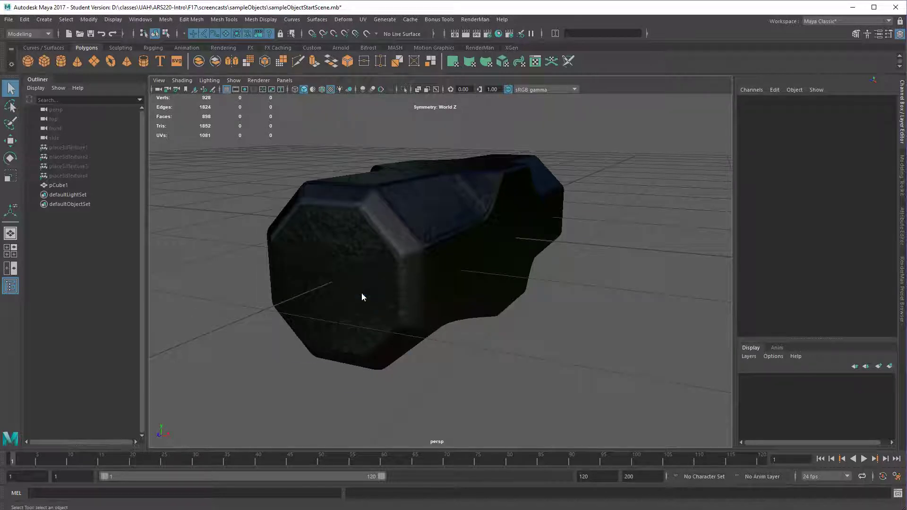
Select the octagonal end face, grow it twice into the bevel rings, and check the reference.
{"action": "right_click_drag", "start_coordinate": [362, 297], "coordinate": [350, 286]}
{"action": "left_click", "coordinate": [364, 308]}
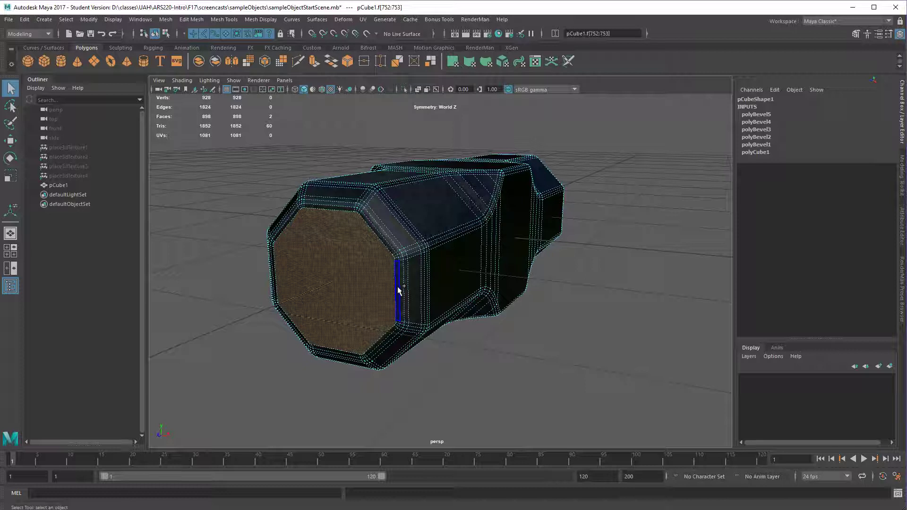
{"action": "key", "text": "shift+period"}
{"action": "key", "text": "shift+period"}
{"action": "key", "text": "shift+period"}
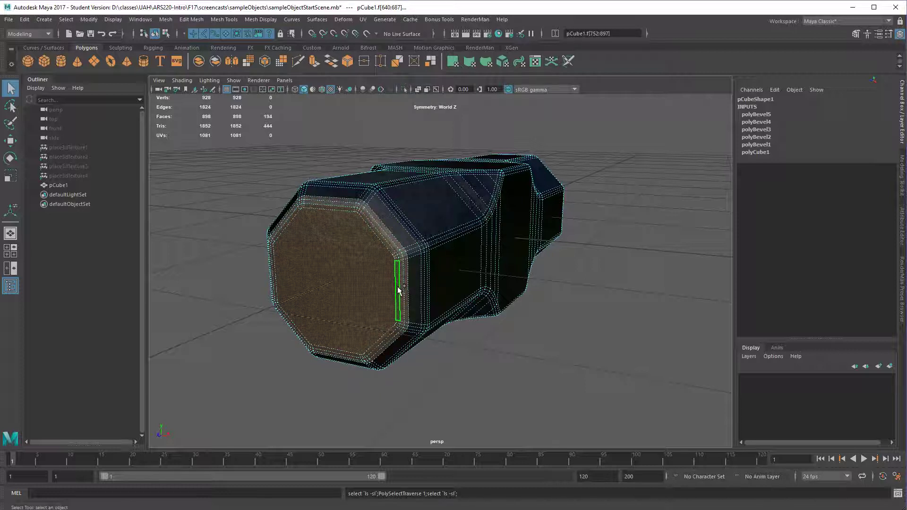
{"action": "key", "text": "shift+period"}
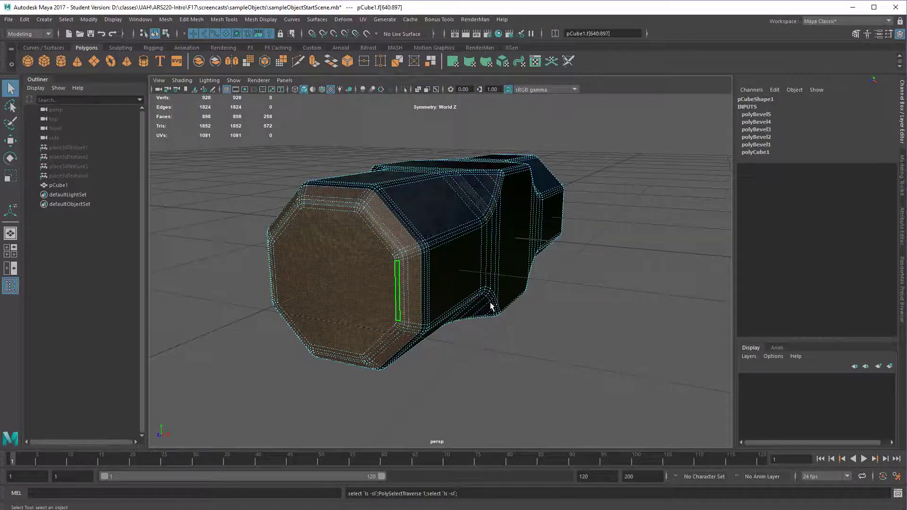
{"action": "left_click_drag", "start_coordinate": [490, 306], "coordinate": [474, 378], "text": "alt"}
{"action": "key", "text": "alt+Tab"}
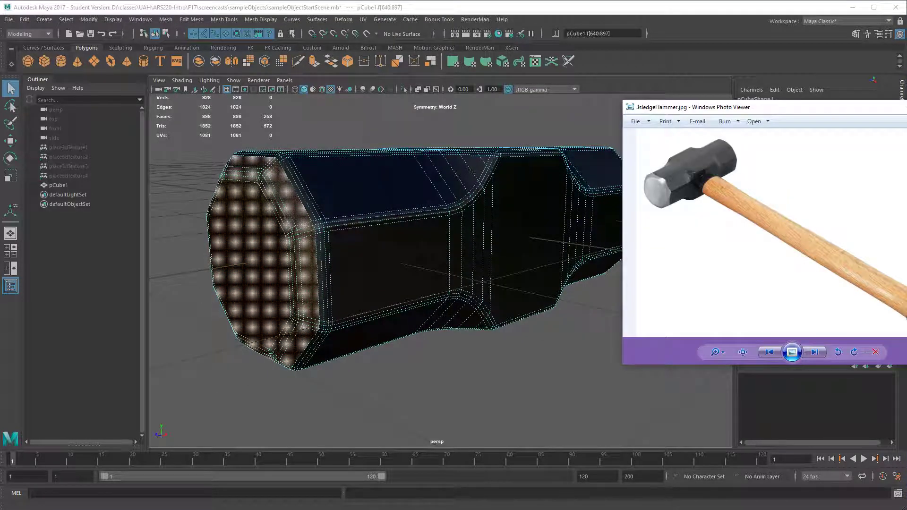
{"action": "key", "text": "alt+Tab"}
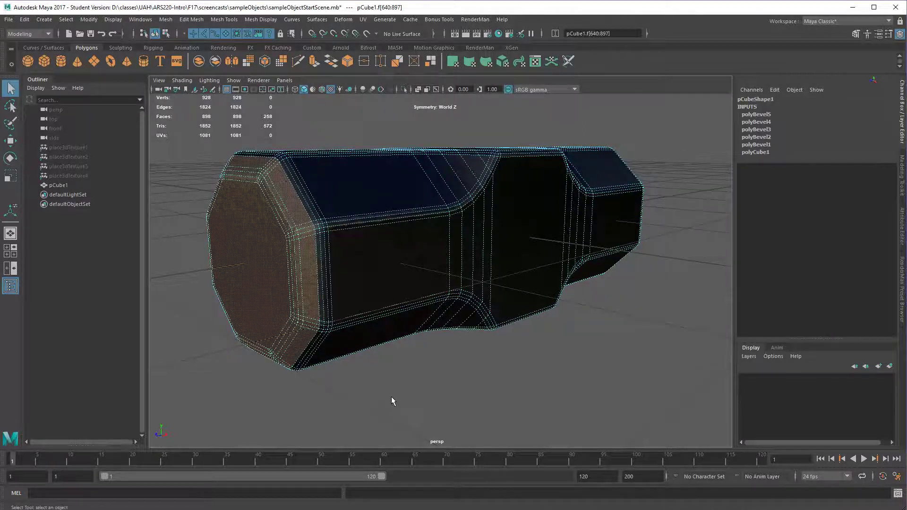
{"action": "left_click_drag", "start_coordinate": [391, 396], "coordinate": [380, 403], "text": "alt"}
Assign shinySilver_mat to the selected end faces.
{"action": "right_click_drag", "start_coordinate": [269, 297], "coordinate": [314, 284]}
{"action": "left_click_drag", "start_coordinate": [314, 284], "coordinate": [405, 239], "text": "alt"}
{"action": "right_click_drag", "start_coordinate": [405, 239], "coordinate": [388, 401], "text": "alt"}
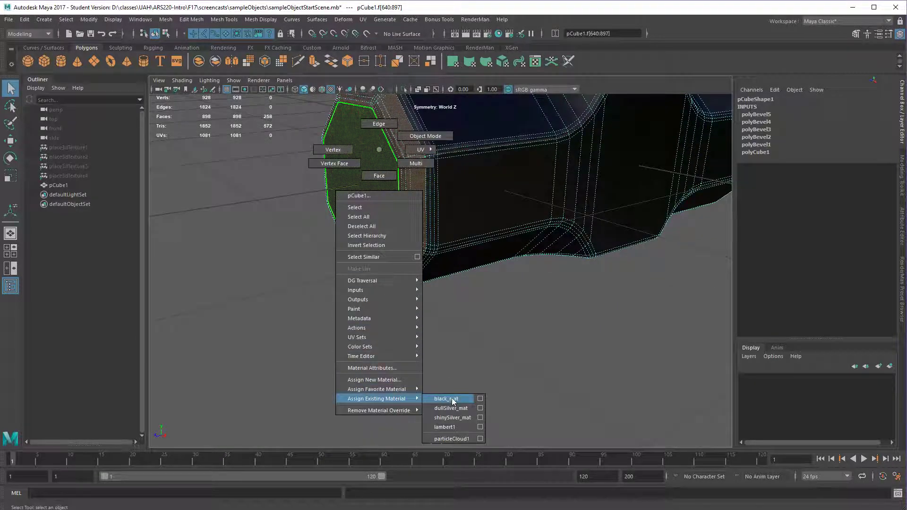
{"action": "right_click_drag", "start_coordinate": [453, 401], "coordinate": [452, 409]}
{"action": "right_click_drag", "start_coordinate": [514, 283], "coordinate": [494, 354], "text": "alt"}
Return to object mode and orbit to inspect the silver end faces.
{"action": "key", "text": "F8"}
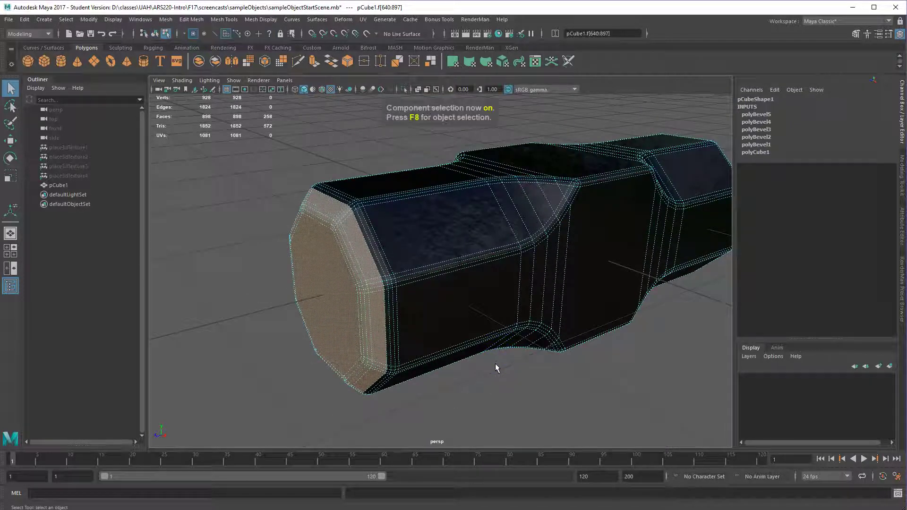
{"action": "left_click", "coordinate": [497, 368]}
{"action": "mouse_move", "coordinate": [475, 354]}
{"action": "left_mouse_down", "text": "alt"}
{"action": "mouse_move", "coordinate": [623, 346]}
{"action": "mouse_move", "coordinate": [389, 342]}
{"action": "mouse_move", "coordinate": [520, 349]}
{"action": "mouse_move", "coordinate": [538, 377]}
{"action": "mouse_move", "coordinate": [577, 339]}
{"action": "mouse_move", "coordinate": [491, 345]}
{"action": "left_mouse_up", "text": "alt"}
{"action": "right_click_drag", "start_coordinate": [491, 346], "coordinate": [571, 348], "text": "alt"}
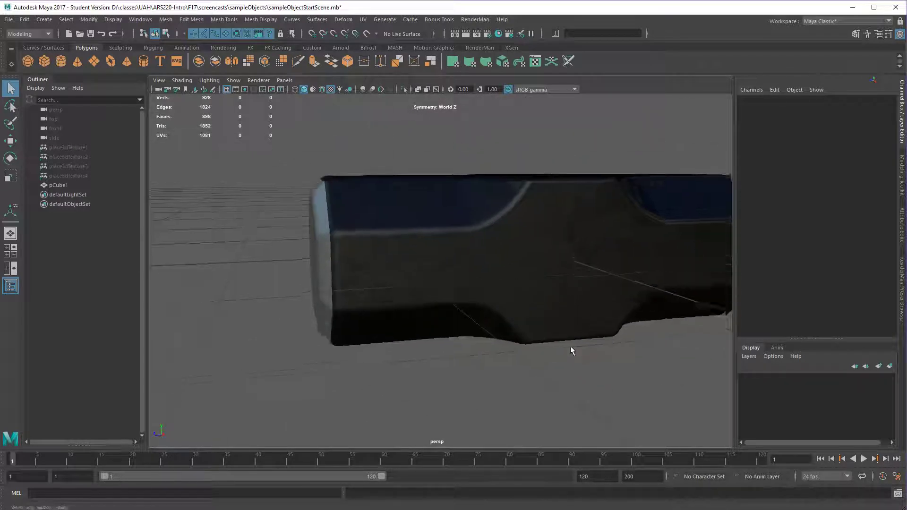
{"action": "left_click_drag", "start_coordinate": [570, 348], "coordinate": [423, 306], "text": "alt"}
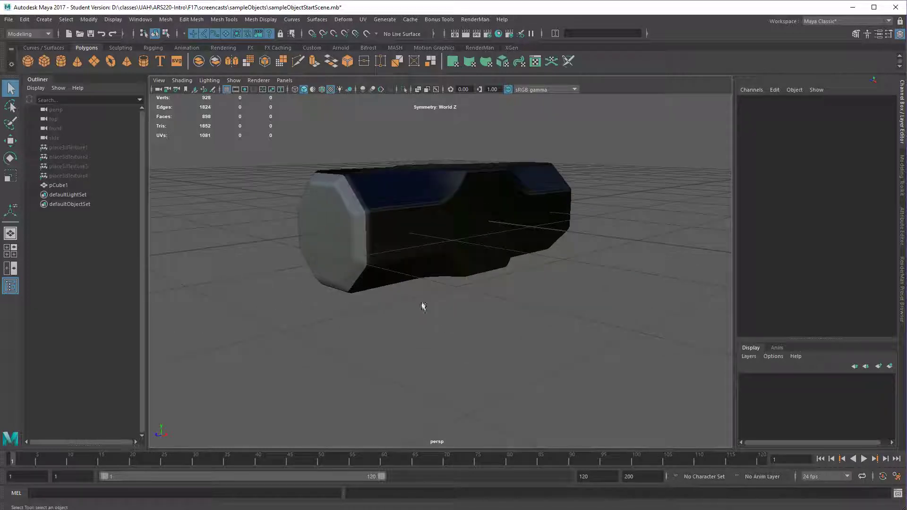
Create a polygon cylinder with default settings and frame it.
{"action": "double_click", "coordinate": [62, 64]}
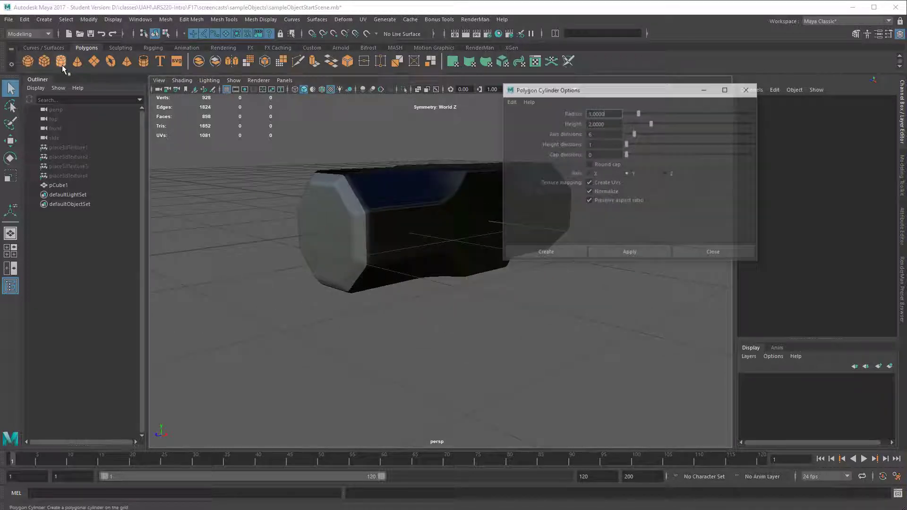
{"action": "left_click", "coordinate": [510, 101]}
{"action": "left_click", "coordinate": [527, 122]}
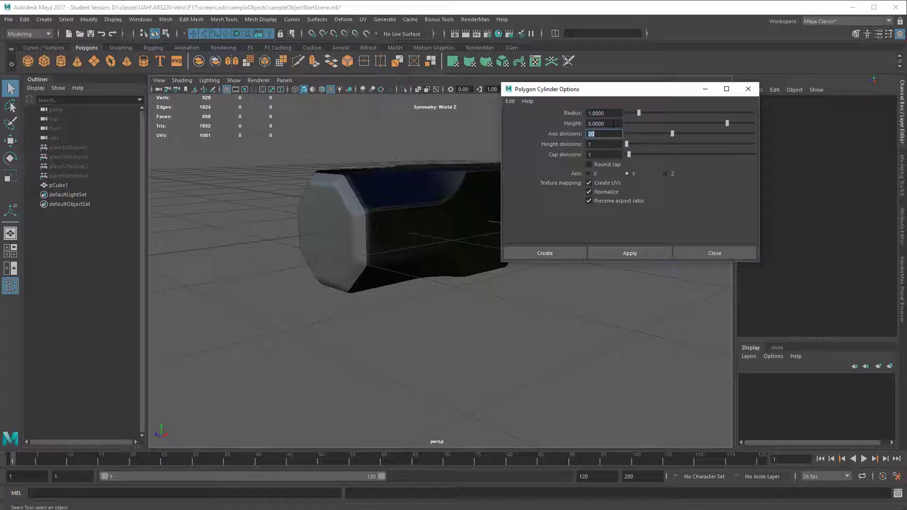
{"action": "left_click", "coordinate": [574, 254]}
{"action": "key", "text": "f"}
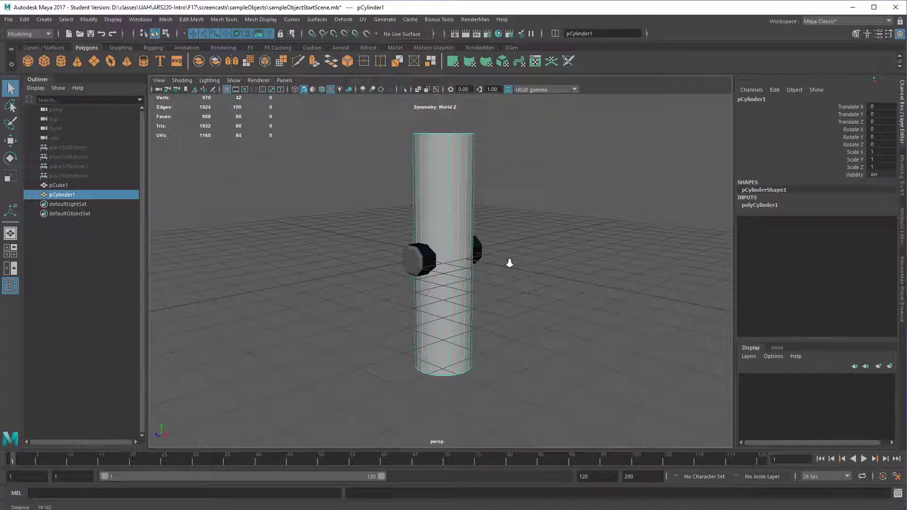
Scale the cylinder thin, stretch it tall, and move it below the hammer head.
{"action": "key", "text": "r"}
{"action": "scroll", "coordinate": [510, 285], "scroll_direction": "up", "scroll_amount": 3}
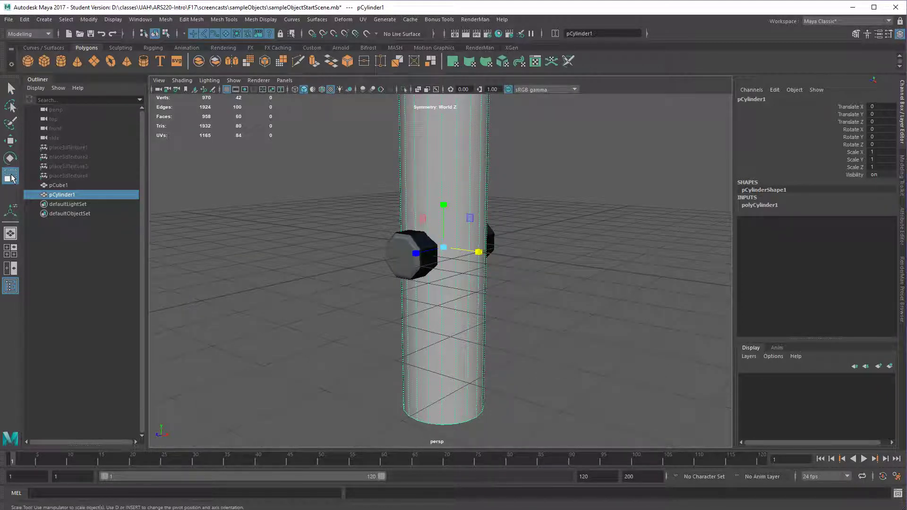
{"action": "left_click_drag", "start_coordinate": [448, 256], "coordinate": [453, 298]}
{"action": "scroll", "coordinate": [454, 298], "scroll_direction": "up", "scroll_amount": 4}
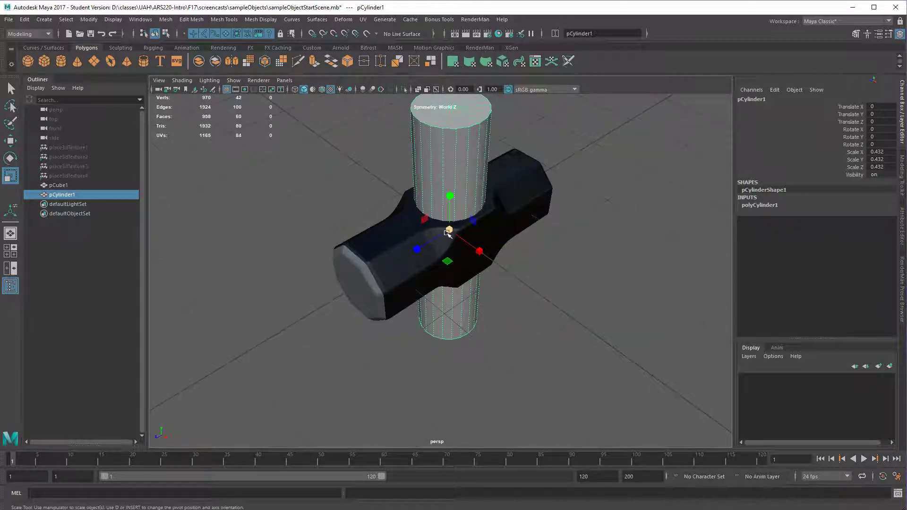
{"action": "left_click_drag", "start_coordinate": [448, 233], "coordinate": [433, 235]}
{"action": "mouse_move", "coordinate": [478, 255]}
{"action": "left_mouse_down", "text": "alt"}
{"action": "mouse_move", "coordinate": [494, 249]}
{"action": "mouse_move", "coordinate": [485, 245]}
{"action": "left_mouse_up", "text": "alt"}
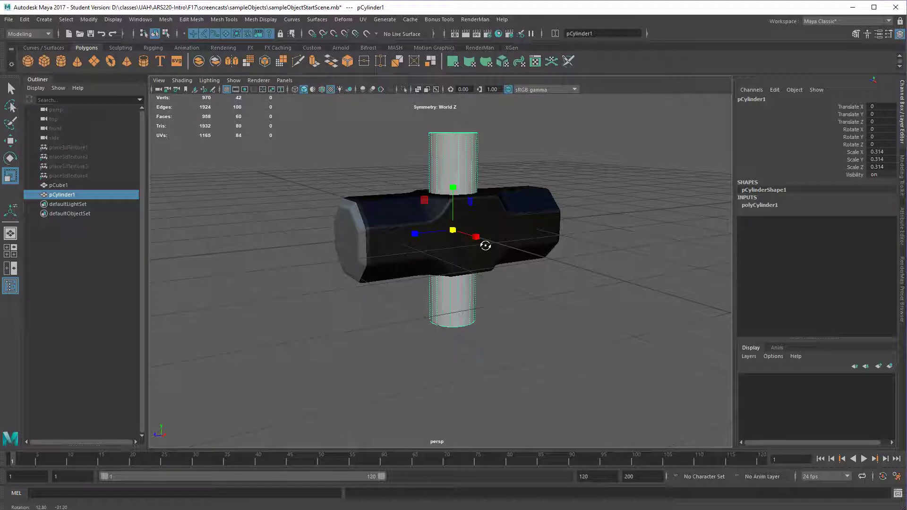
{"action": "left_click_drag", "start_coordinate": [452, 188], "coordinate": [459, 134]}
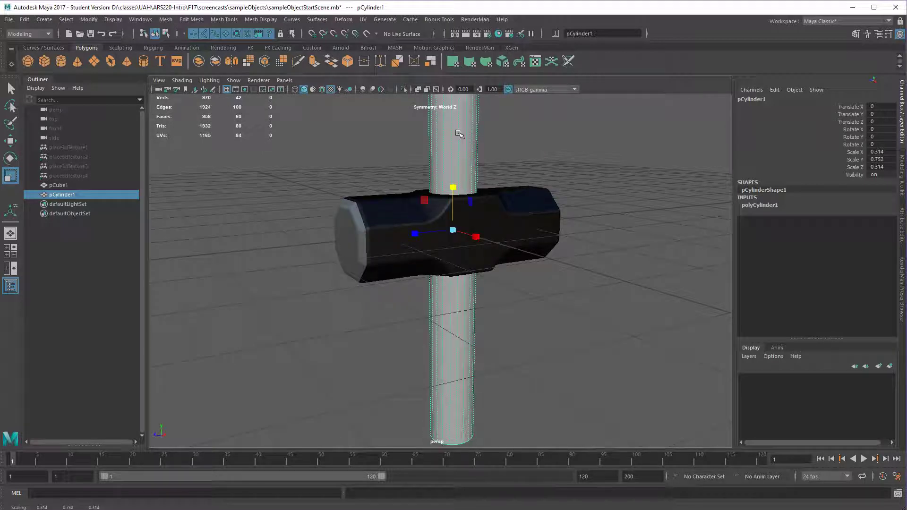
{"action": "key", "text": "w"}
{"action": "left_click_drag", "start_coordinate": [455, 190], "coordinate": [502, 260]}
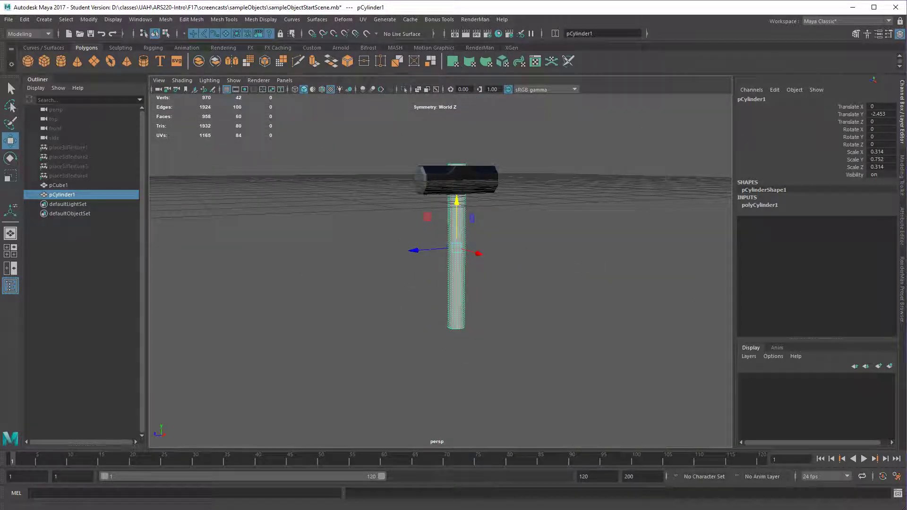
Reposition the sledgehammer reference photo and orbit the hammer to compare.
{"action": "left_click_drag", "start_coordinate": [761, 112], "coordinate": [704, 107]}
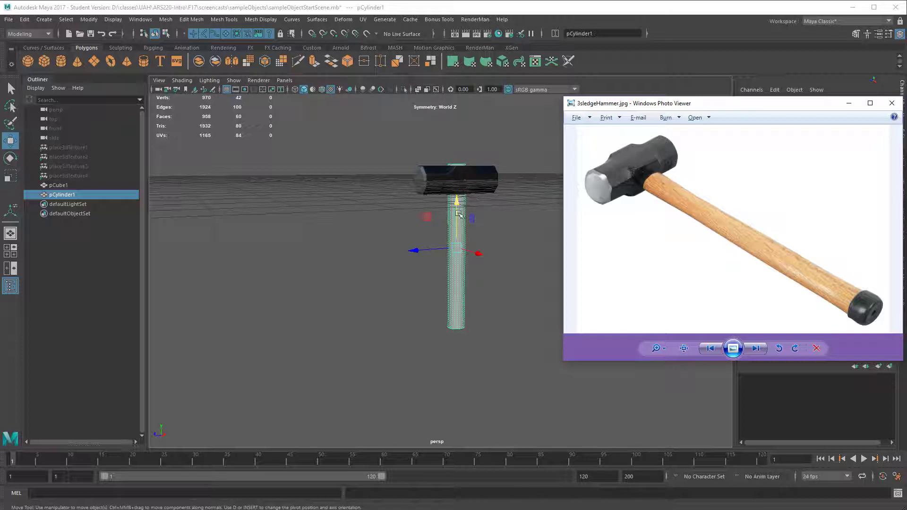
{"action": "left_click", "coordinate": [453, 230]}
{"action": "left_click_drag", "start_coordinate": [548, 274], "coordinate": [477, 260], "text": "alt"}
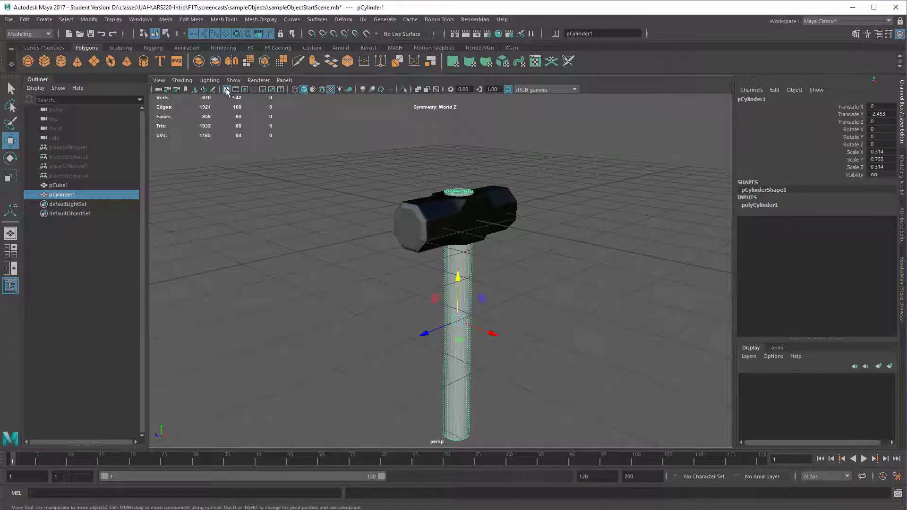
{"action": "left_click_drag", "start_coordinate": [553, 307], "coordinate": [504, 310], "text": "alt"}
Lengthen the handle to scale 0.244, 0.777, 0.314, nudge it lower, and recheck the reference.
{"action": "key", "text": "r"}
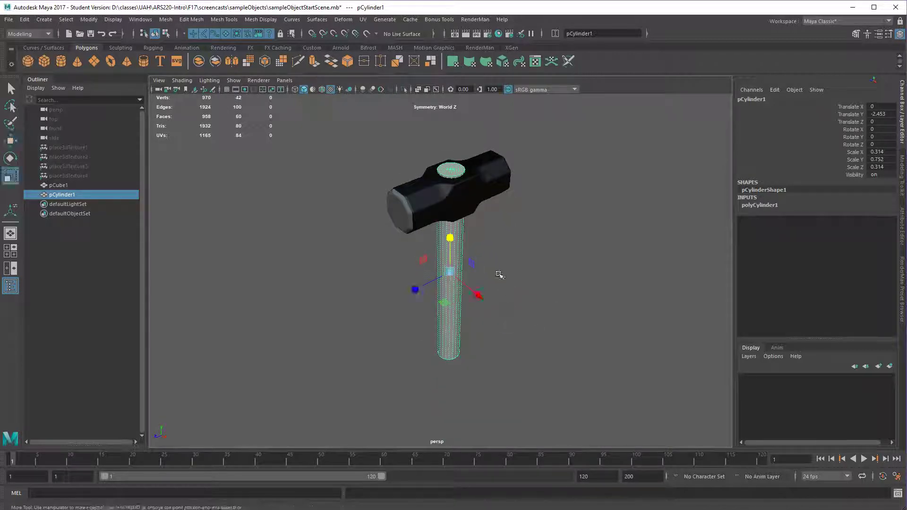
{"action": "left_click_drag", "start_coordinate": [498, 276], "coordinate": [487, 296], "text": "alt"}
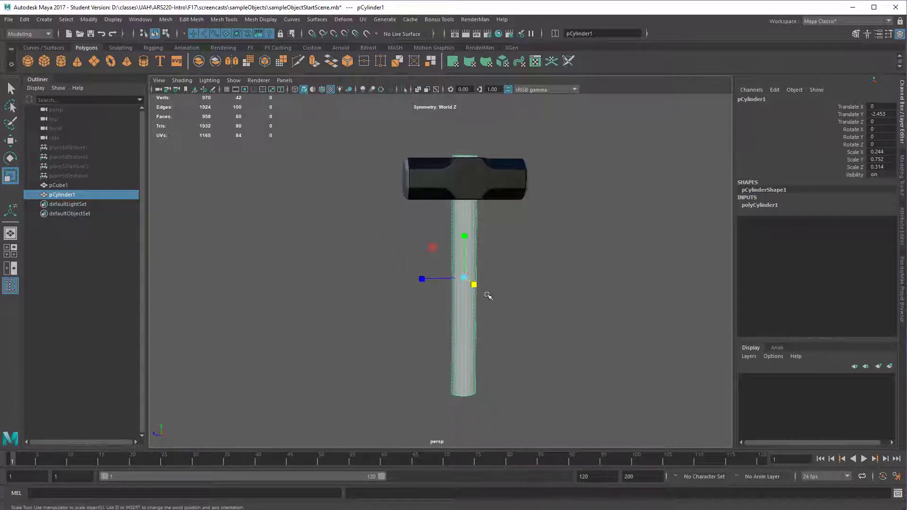
{"action": "left_click_drag", "start_coordinate": [466, 248], "coordinate": [477, 264]}
{"action": "key", "text": "w"}
{"action": "left_click_drag", "start_coordinate": [461, 233], "coordinate": [463, 234]}
{"action": "left_click", "coordinate": [504, 269]}
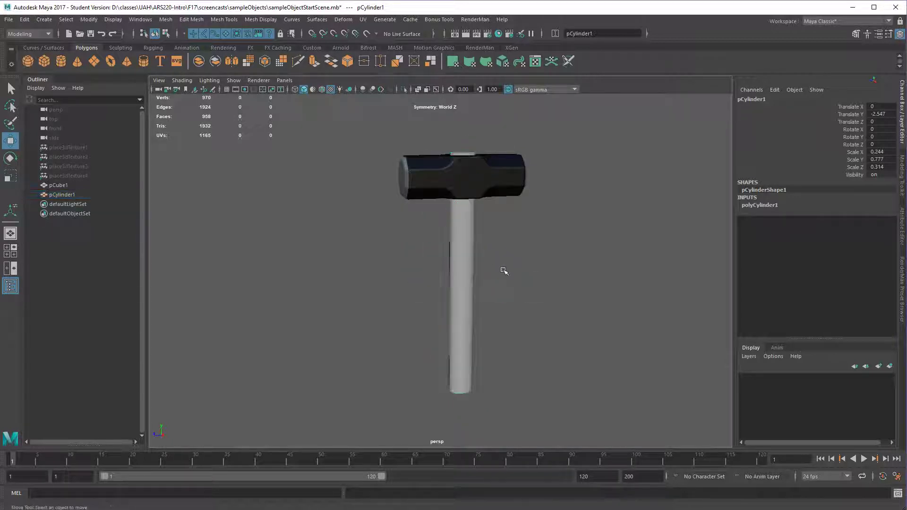
{"action": "left_click_drag", "start_coordinate": [504, 269], "coordinate": [461, 318], "text": "alt"}
{"action": "left_click", "coordinate": [461, 338]}
{"action": "key", "text": "alt+Tab"}
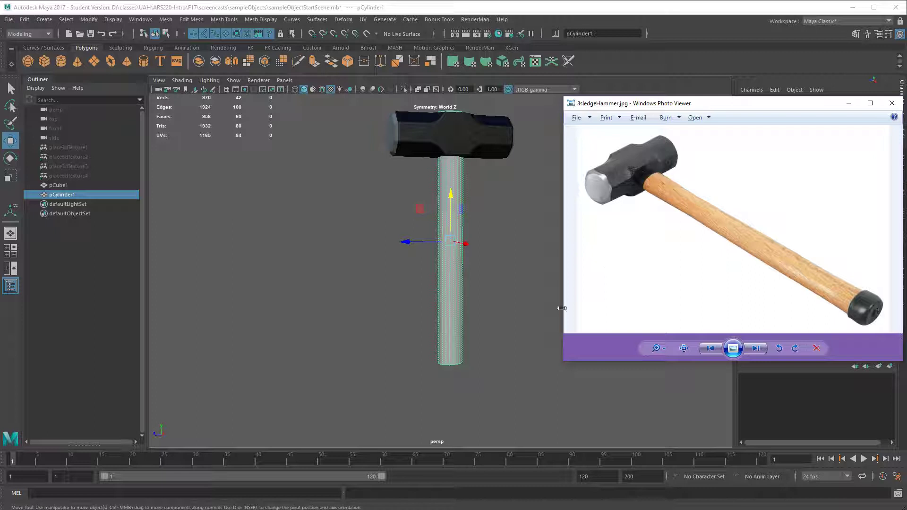
Duplicate the handle, squash the copy to scale 0.269, 0.064, 0.346, and move it to Y -5.513.
{"action": "key", "text": "alt+Tab"}
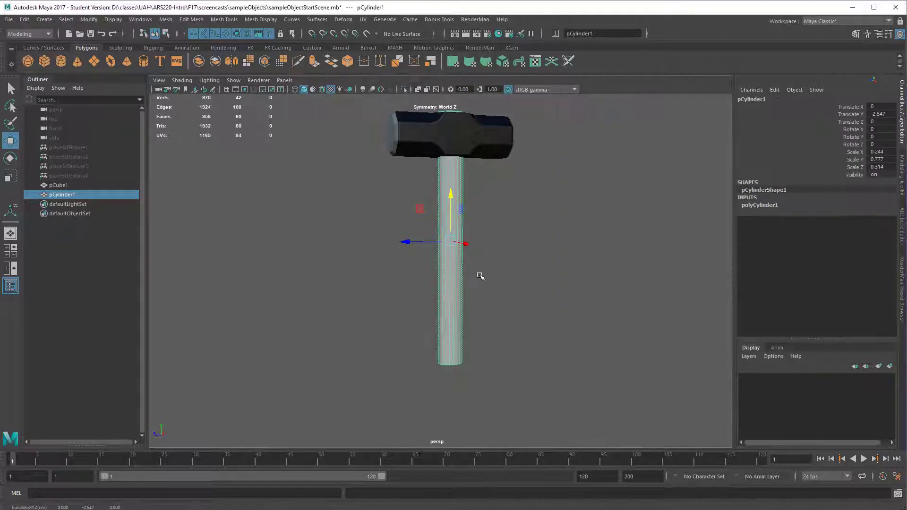
{"action": "key", "text": "ctrl+d"}
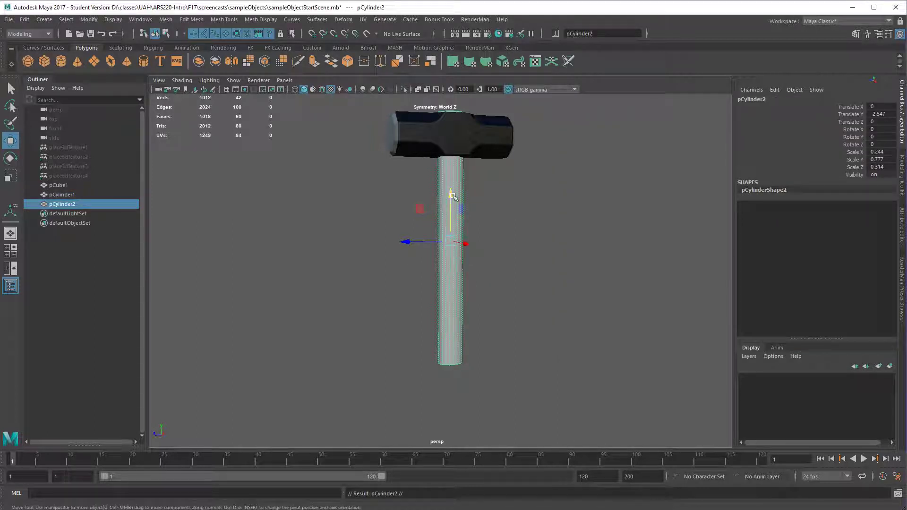
{"action": "key", "text": "r"}
{"action": "left_click_drag", "start_coordinate": [451, 197], "coordinate": [451, 225]}
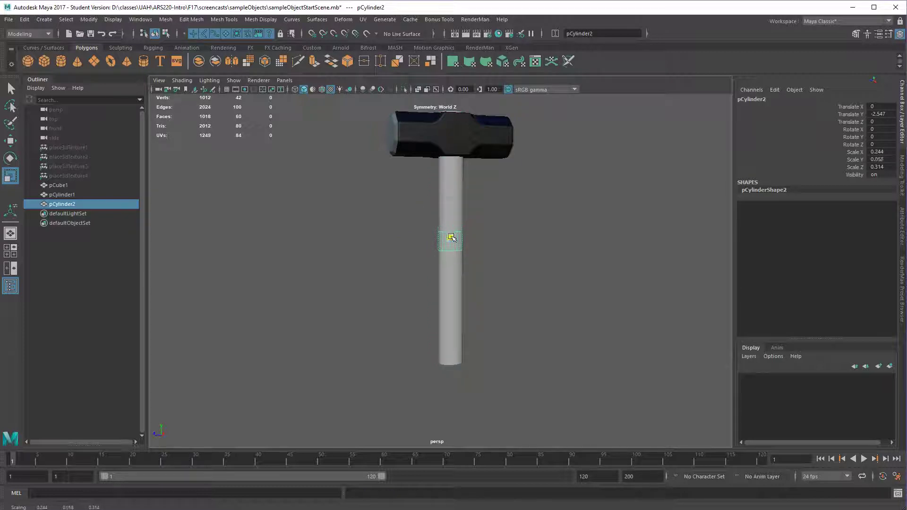
{"action": "left_click_drag", "start_coordinate": [452, 237], "coordinate": [452, 243]}
{"action": "key", "text": "w"}
{"action": "left_click_drag", "start_coordinate": [455, 223], "coordinate": [457, 339]}
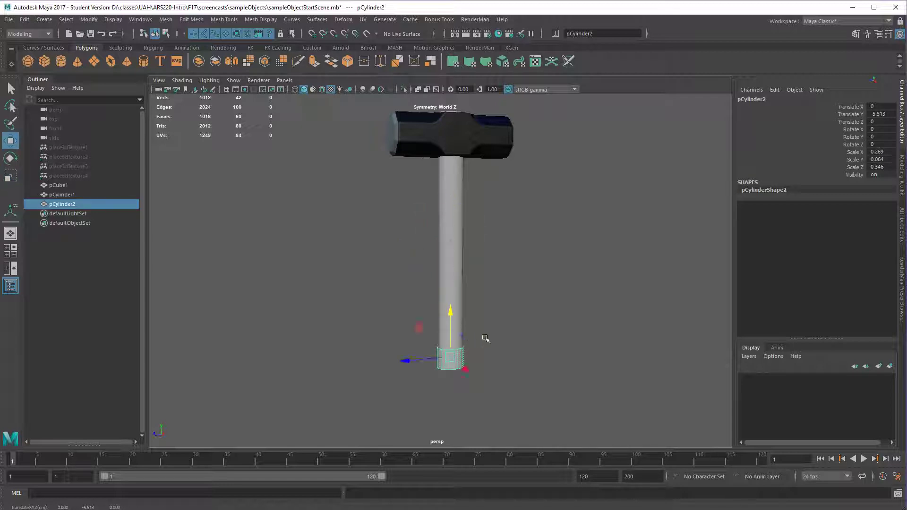
{"action": "key", "text": "f"}
{"action": "left_click_drag", "start_coordinate": [508, 345], "coordinate": [335, 337], "text": "alt"}
{"action": "right_click_drag", "start_coordinate": [334, 337], "coordinate": [472, 330], "text": "alt"}
{"action": "left_click_drag", "start_coordinate": [472, 330], "coordinate": [500, 313], "text": "alt"}
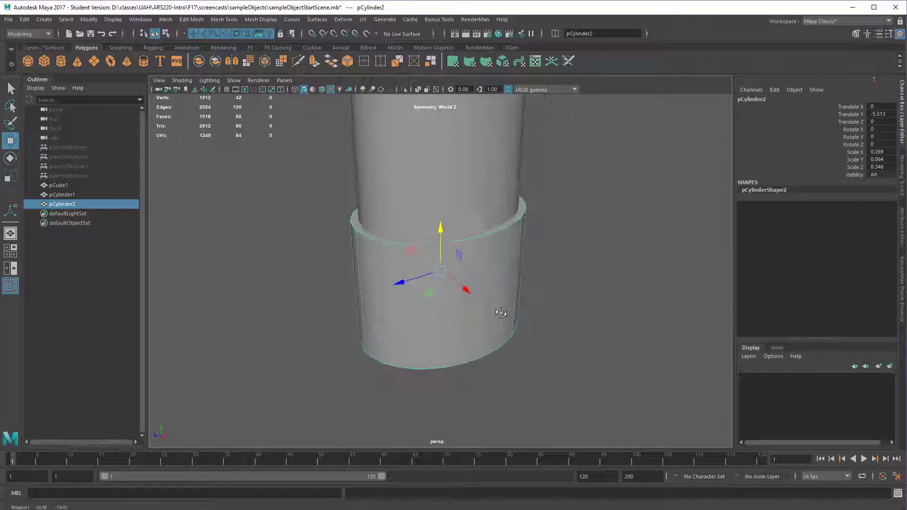
Select the cap's top edge loop and bevel it.
{"action": "key", "text": "F10"}
{"action": "double_click", "coordinate": [486, 238]}
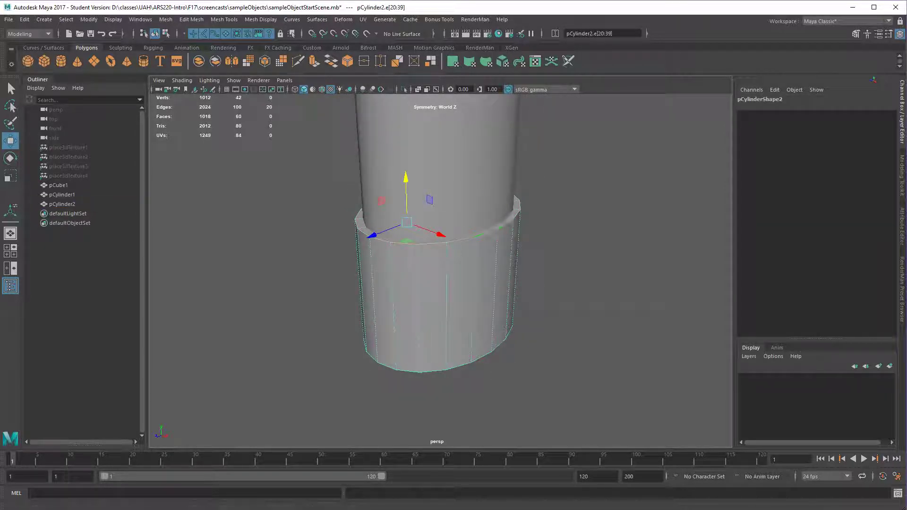
{"action": "key", "text": "alt+Tab"}
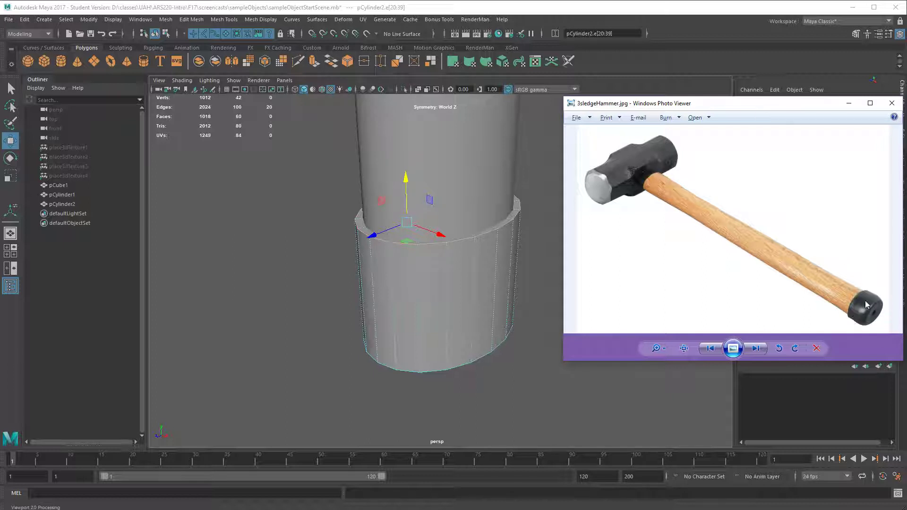
{"action": "left_click_drag", "start_coordinate": [774, 109], "coordinate": [580, 207]}
{"action": "left_click", "coordinate": [655, 200]}
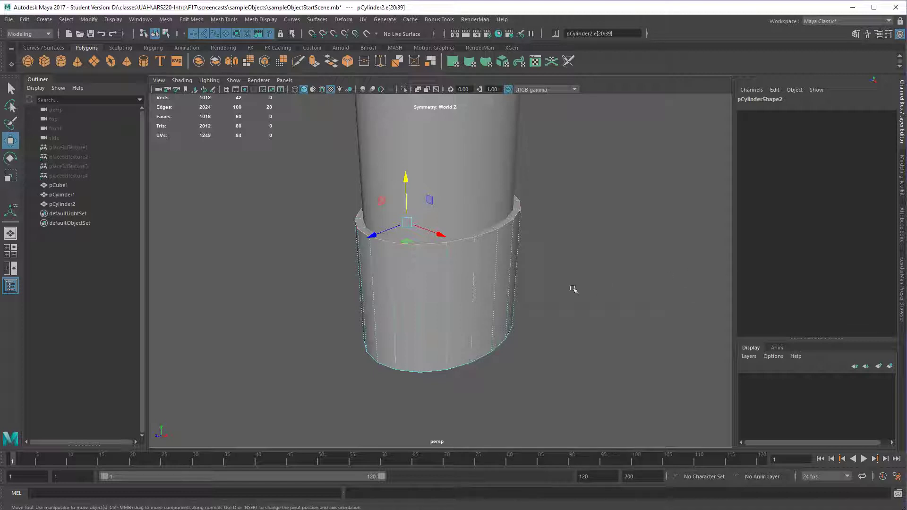
{"action": "left_click", "coordinate": [902, 175]}
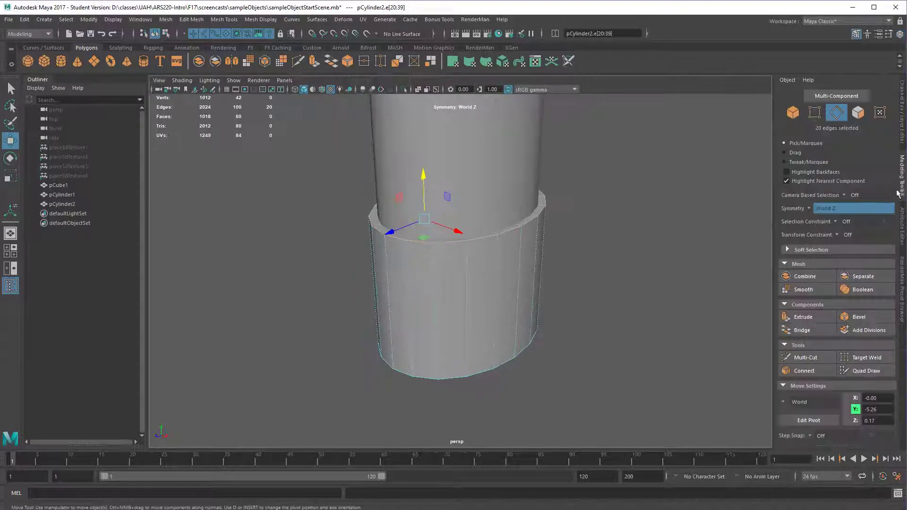
{"action": "left_click", "coordinate": [858, 318]}
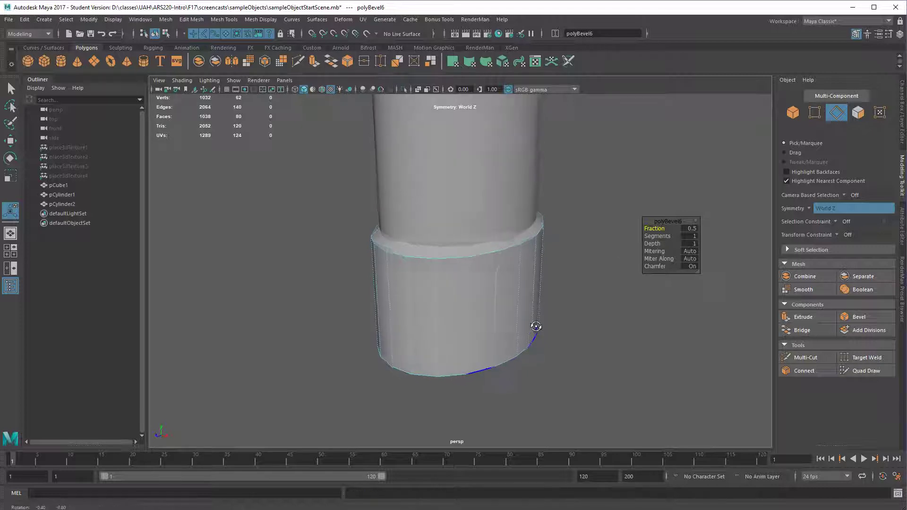
Bevel the cap's bottom edge loop with 4 segments and return to object mode.
{"action": "left_click_drag", "start_coordinate": [531, 330], "coordinate": [536, 299], "text": "alt"}
{"action": "double_click", "coordinate": [523, 337]}
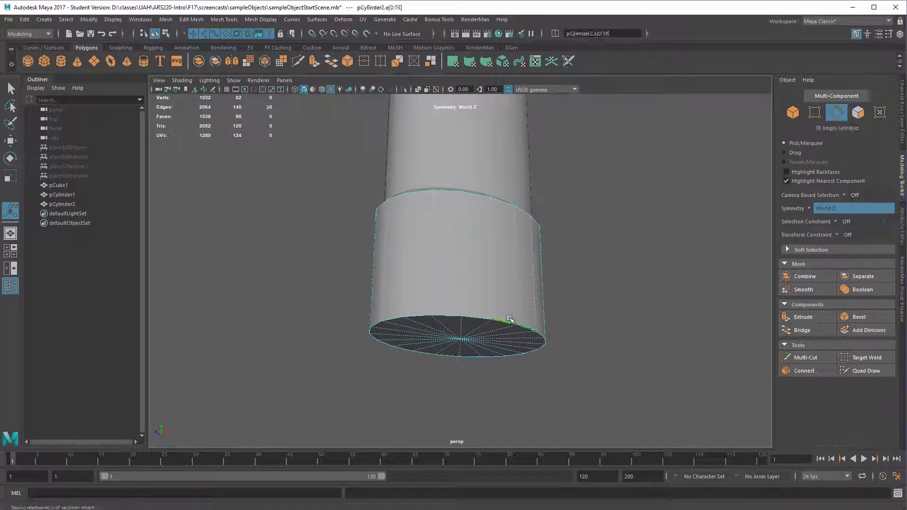
{"action": "left_click_drag", "start_coordinate": [524, 330], "coordinate": [530, 327], "text": "alt"}
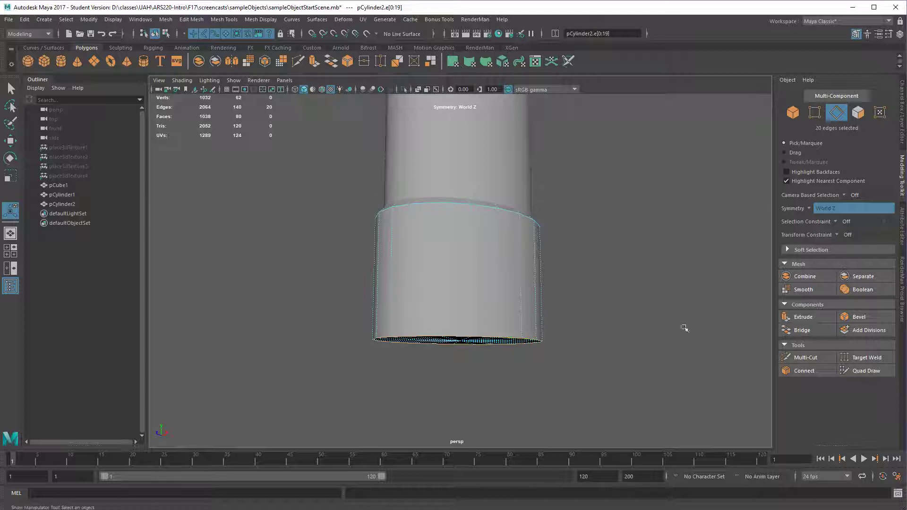
{"action": "left_click", "coordinate": [857, 317]}
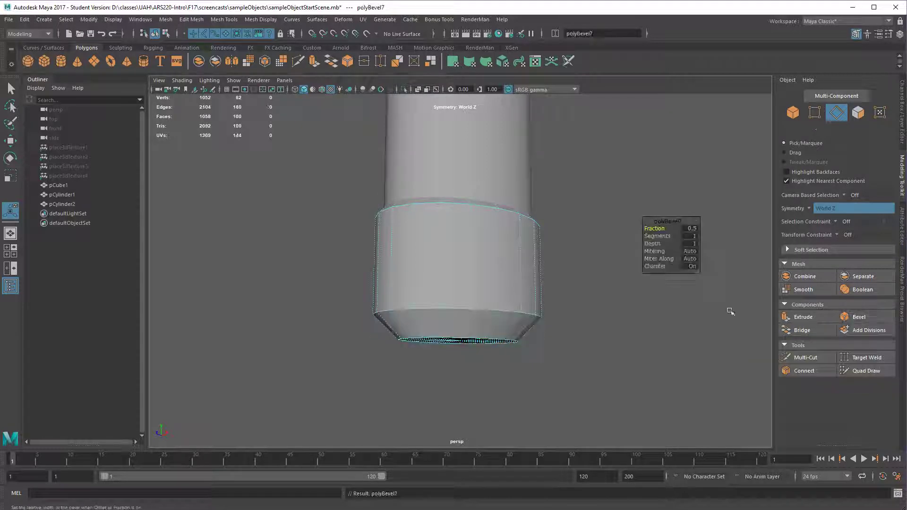
{"action": "left_click_drag", "start_coordinate": [660, 235], "coordinate": [670, 236]}
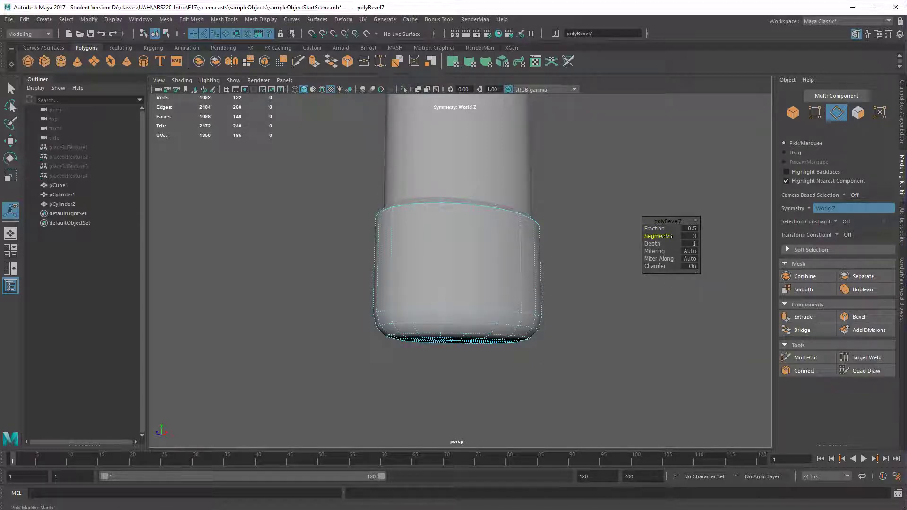
{"action": "left_click_drag", "start_coordinate": [669, 236], "coordinate": [676, 236]}
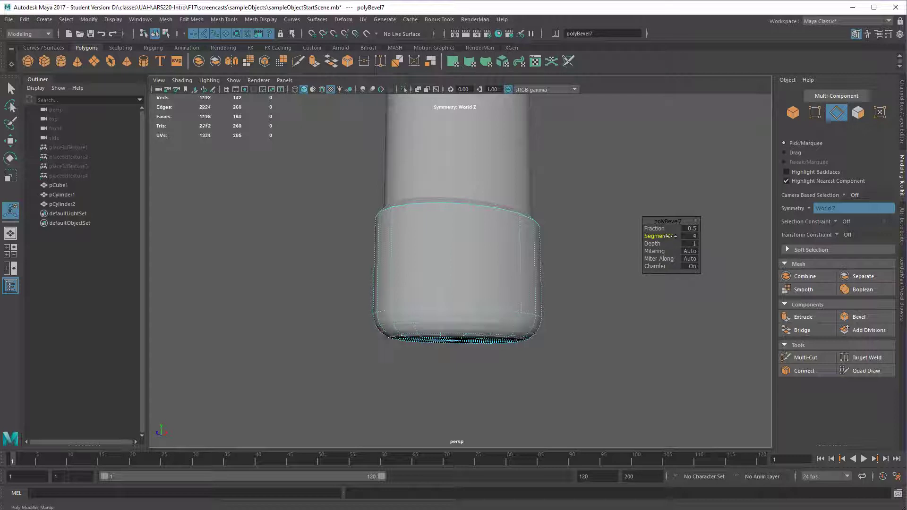
{"action": "mouse_move", "coordinate": [587, 300]}
{"action": "left_mouse_down", "text": "alt"}
{"action": "mouse_move", "coordinate": [644, 303]}
{"action": "mouse_move", "coordinate": [580, 310]}
{"action": "left_mouse_up", "text": "alt"}
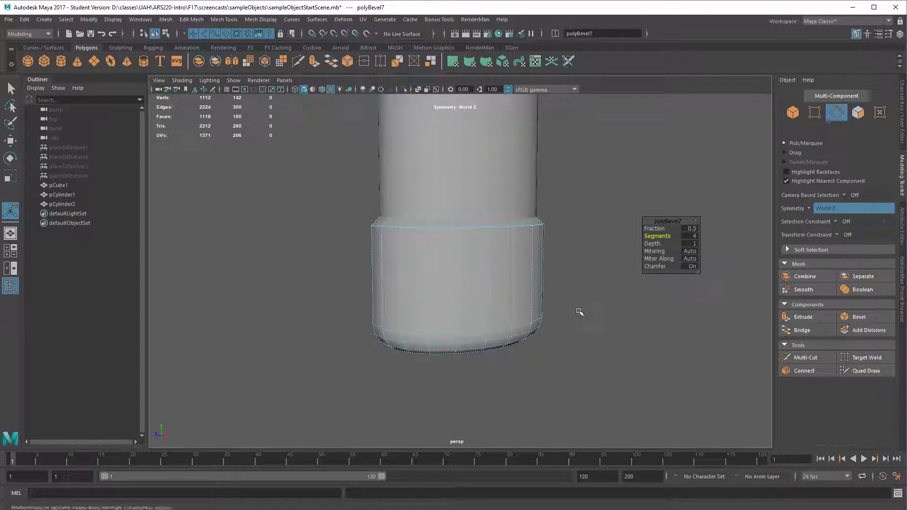
{"action": "key", "text": "F8"}
{"action": "left_click", "coordinate": [611, 271]}
{"action": "left_click_drag", "start_coordinate": [612, 276], "coordinate": [450, 307], "text": "alt"}
Bevel the cylinder's top edge loop with a narrow fraction and return to object mode.
{"action": "scroll", "coordinate": [376, 268], "scroll_direction": "up", "scroll_amount": 6}
{"action": "scroll", "coordinate": [377, 268], "scroll_direction": "up", "scroll_amount": 5}
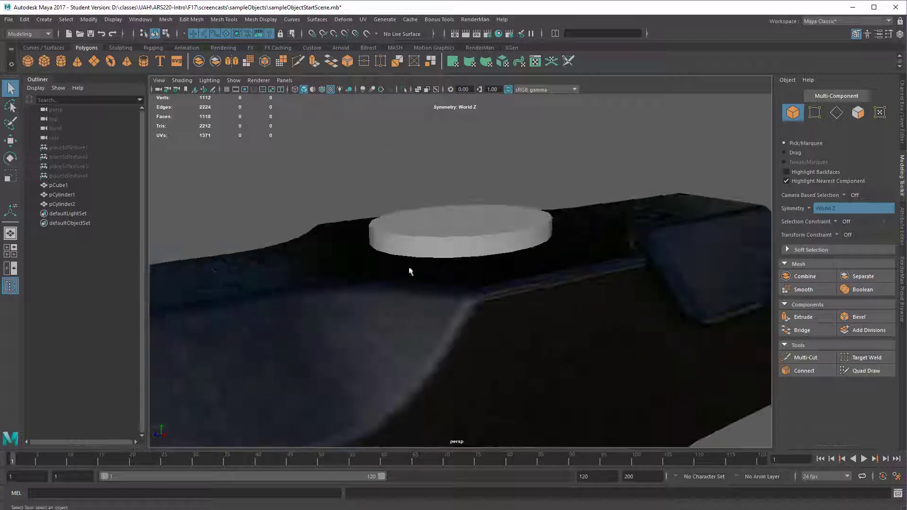
{"action": "left_click", "coordinate": [461, 234]}
{"action": "right_click_drag", "start_coordinate": [461, 234], "coordinate": [463, 205]}
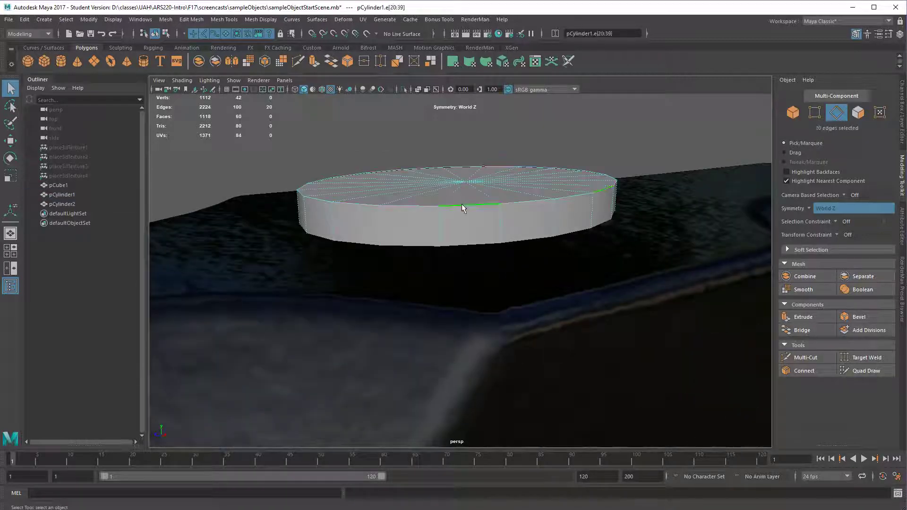
{"action": "double_click", "coordinate": [461, 203]}
{"action": "left_click", "coordinate": [859, 316]}
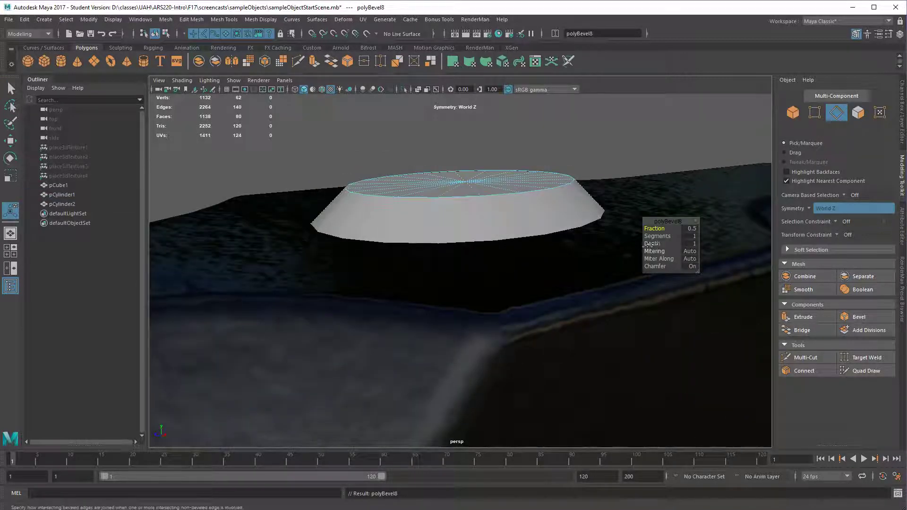
{"action": "mouse_move", "coordinate": [657, 230]}
{"action": "left_mouse_down"}
{"action": "mouse_move", "coordinate": [673, 234]}
{"action": "mouse_move", "coordinate": [643, 234]}
{"action": "left_mouse_up"}
{"action": "key", "text": "q"}
{"action": "key", "text": "F8"}
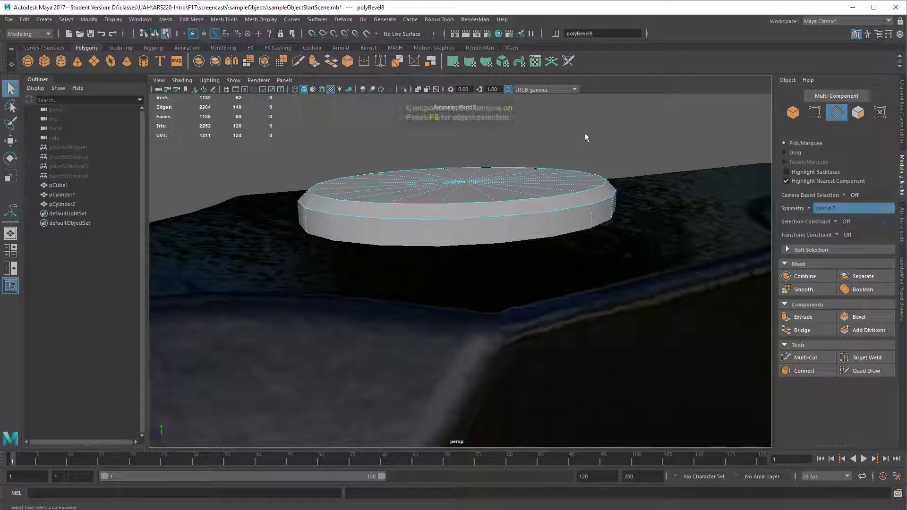
Pull the view back to show the whole sledgehammer.
{"action": "left_click_drag", "start_coordinate": [587, 138], "coordinate": [516, 317], "text": "alt"}
{"action": "mouse_move", "coordinate": [516, 318]}
{"action": "middle_mouse_down", "text": "alt"}
{"action": "mouse_move", "coordinate": [541, 300]}
{"action": "mouse_move", "coordinate": [518, 310]}
{"action": "mouse_move", "coordinate": [539, 306]}
{"action": "mouse_move", "coordinate": [525, 303]}
{"action": "middle_mouse_up", "text": "alt"}
{"action": "right_click_drag", "start_coordinate": [525, 303], "coordinate": [551, 307], "text": "alt"}
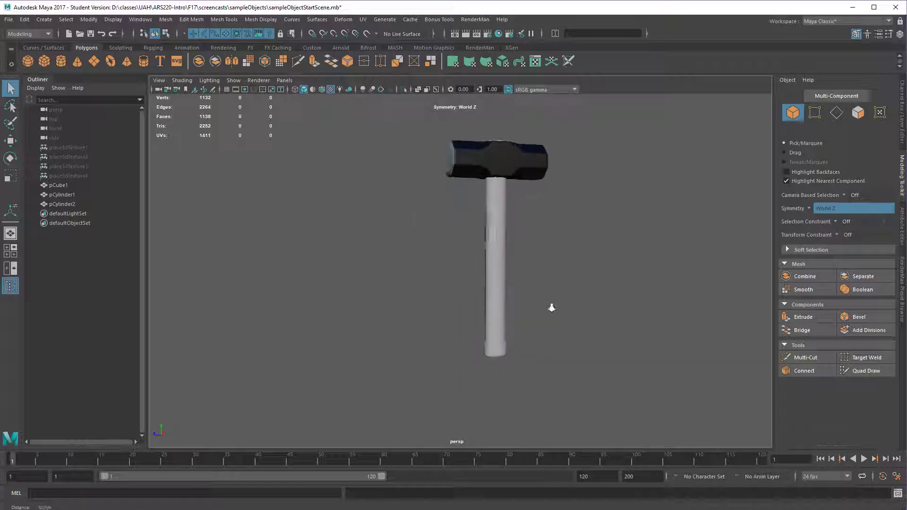
Assign a new Blinn material to the hammer handle and set its color to yellow.
{"action": "left_click", "coordinate": [498, 195]}
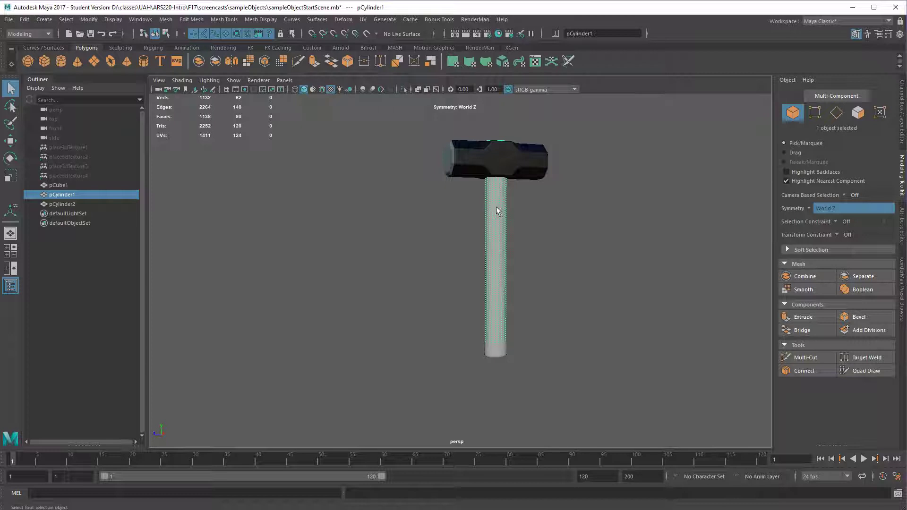
{"action": "right_click", "coordinate": [494, 199]}
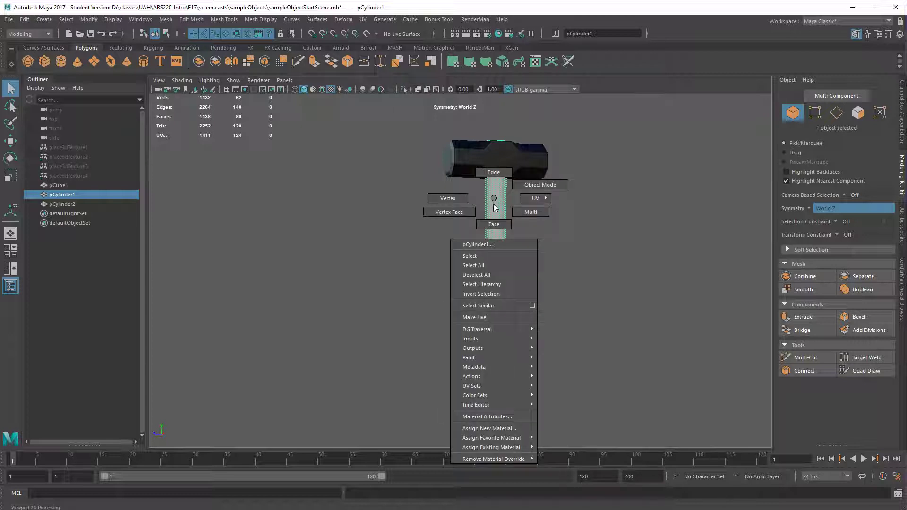
{"action": "mouse_move", "coordinate": [502, 438]}
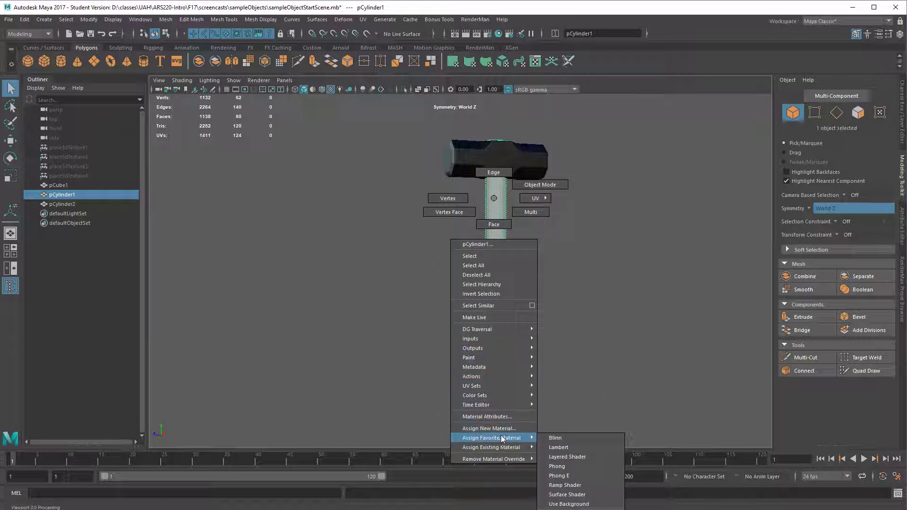
{"action": "left_click", "coordinate": [555, 439]}
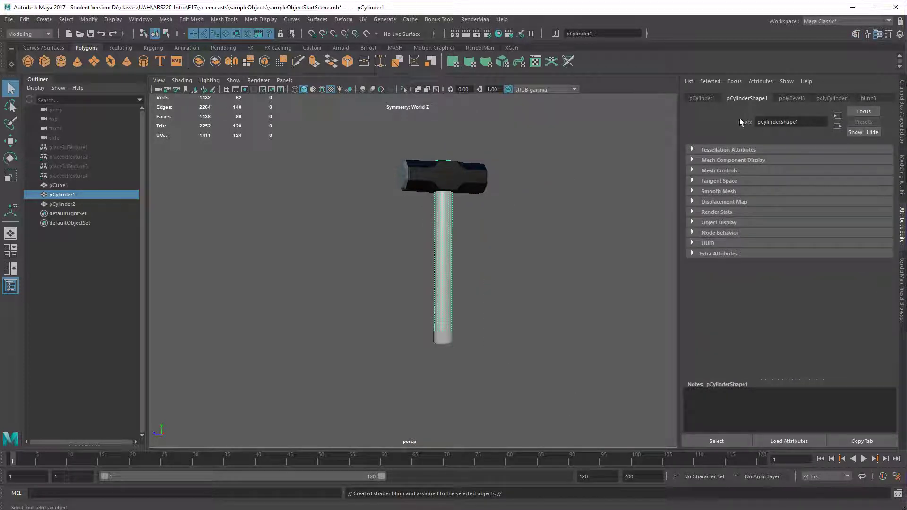
{"action": "left_click", "coordinate": [869, 99]}
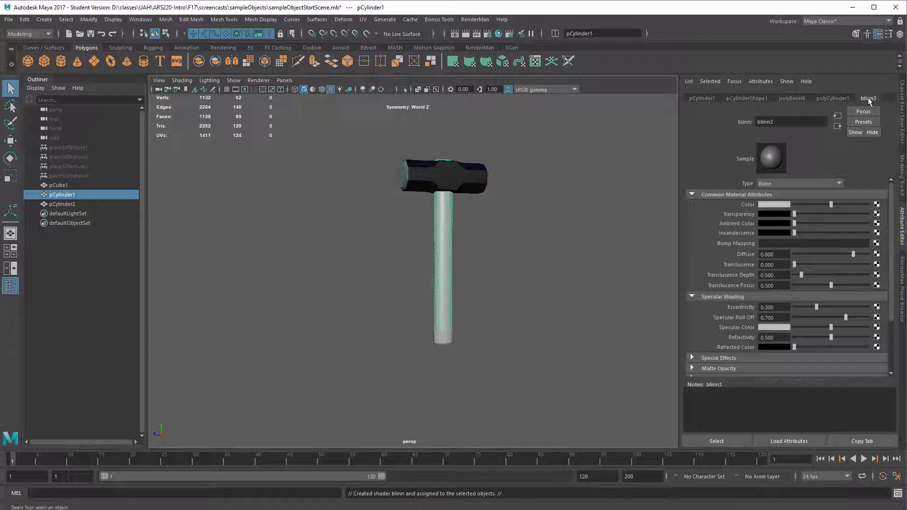
{"action": "left_click", "coordinate": [774, 204]}
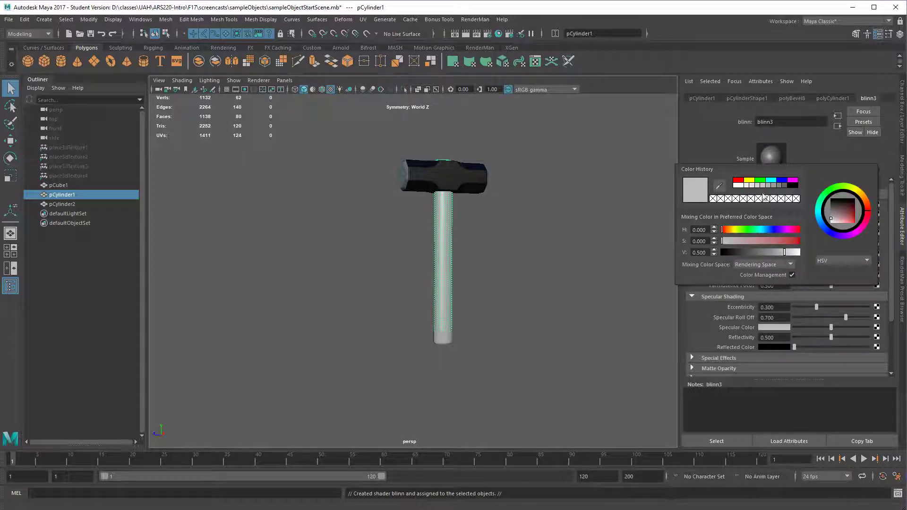
{"action": "left_click_drag", "start_coordinate": [867, 203], "coordinate": [861, 192]}
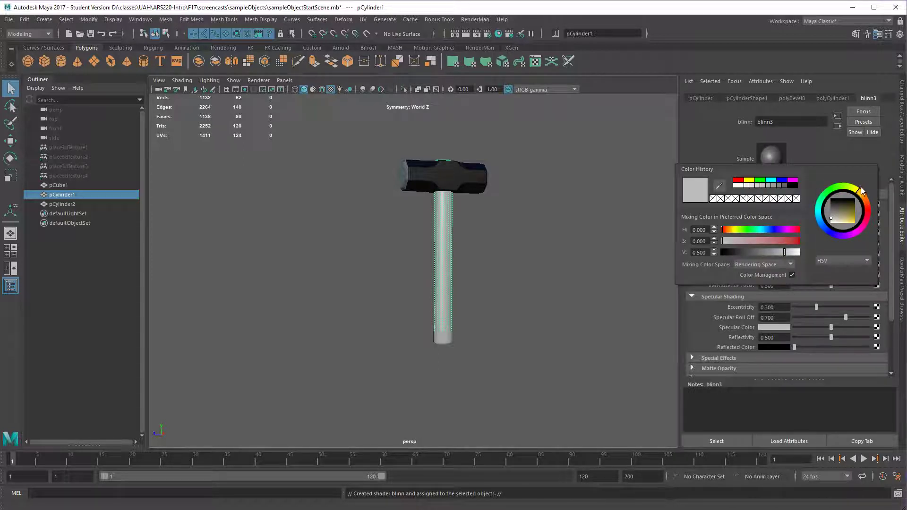
{"action": "left_click", "coordinate": [750, 182]}
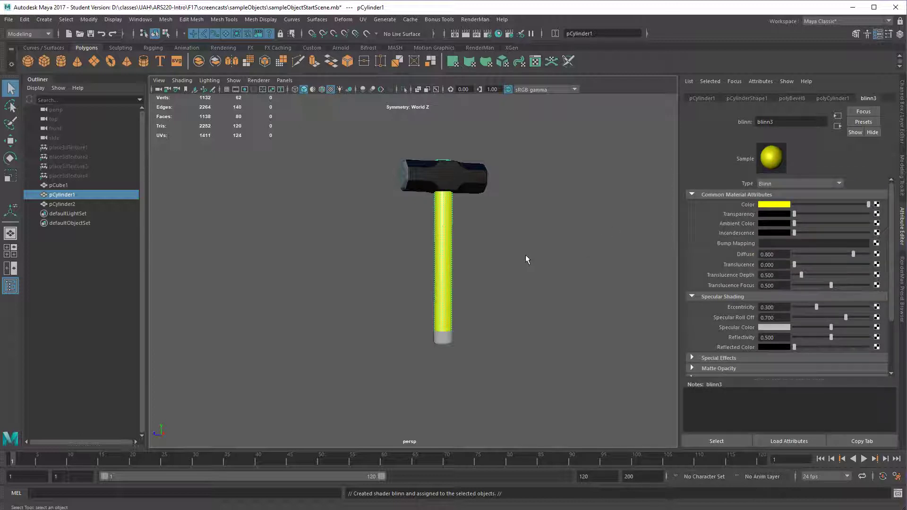
Rename the handle's blinn3 material to yellow_mat.
{"action": "left_click", "coordinate": [494, 272]}
{"action": "left_click_drag", "start_coordinate": [492, 278], "coordinate": [486, 323], "text": "alt"}
{"action": "left_click", "coordinate": [447, 340]}
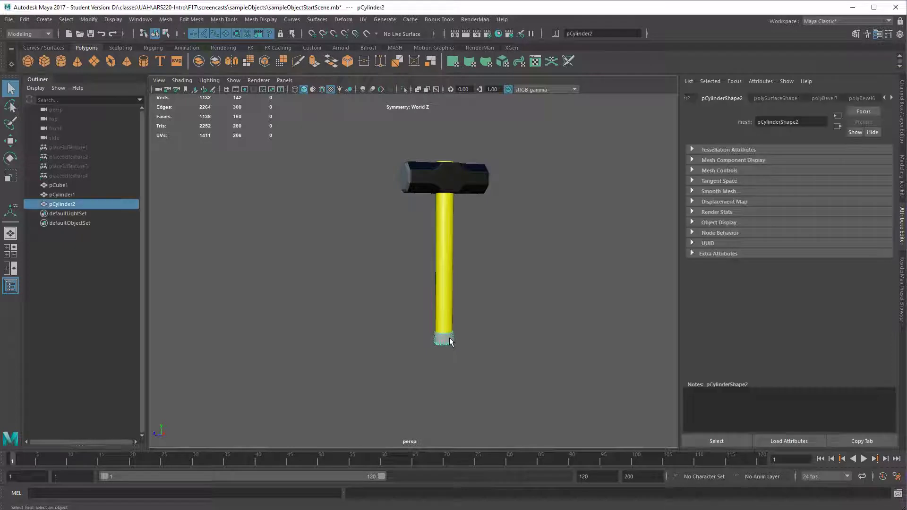
{"action": "left_click", "coordinate": [449, 296]}
{"action": "left_click", "coordinate": [869, 98]}
{"action": "double_click", "coordinate": [784, 122]}
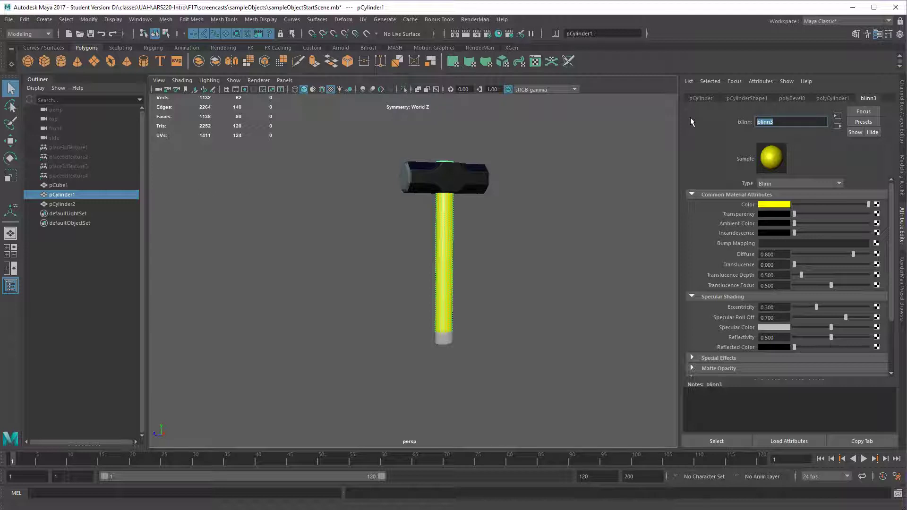
{"action": "type", "text": "yello"}
{"action": "key", "text": "BackSpace"}
{"action": "key", "text": "BackSpace"}
{"action": "key", "text": "BackSpace"}
{"action": "key", "text": "BackSpace"}
{"action": "key", "text": "BackSpace"}
{"action": "type", "text": "yellow_mat"}
{"action": "key", "text": "Return"}
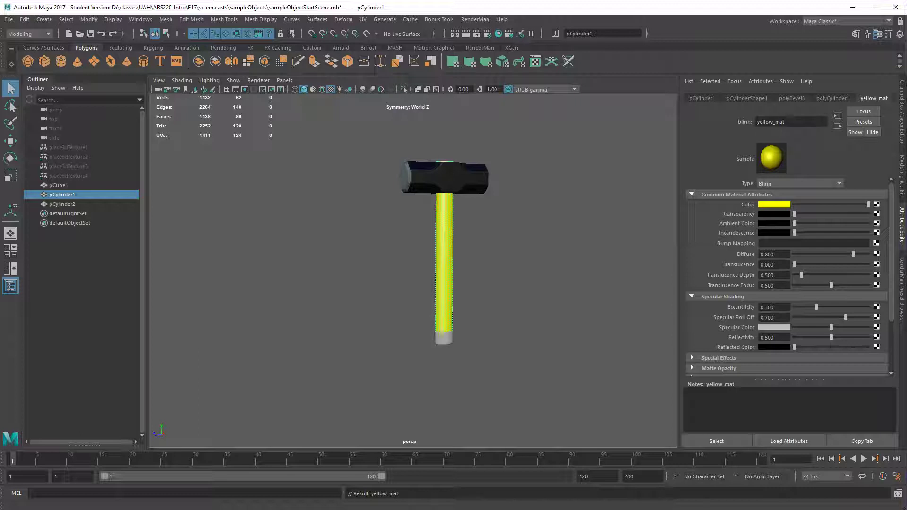
Select the end cap's faces and assign them a new Blinn material, blinn4.
{"action": "left_click", "coordinate": [449, 344]}
{"action": "right_click", "coordinate": [447, 345]}
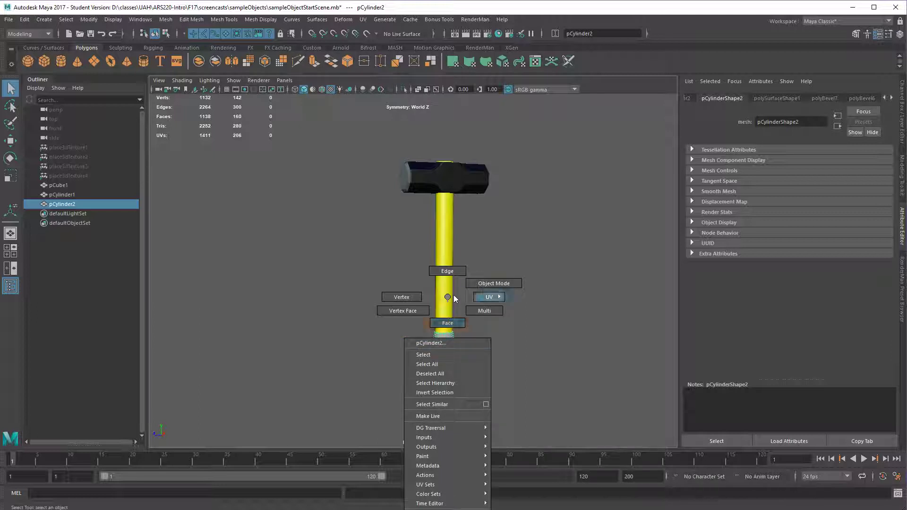
{"action": "middle_click_drag", "start_coordinate": [475, 284], "coordinate": [440, 141], "text": "alt"}
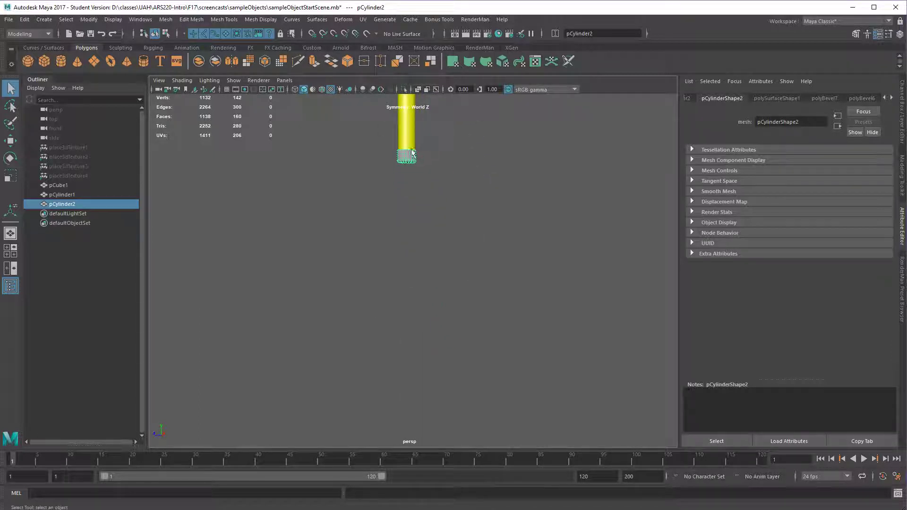
{"action": "right_click", "coordinate": [405, 161]}
{"action": "mouse_move", "coordinate": [437, 401]}
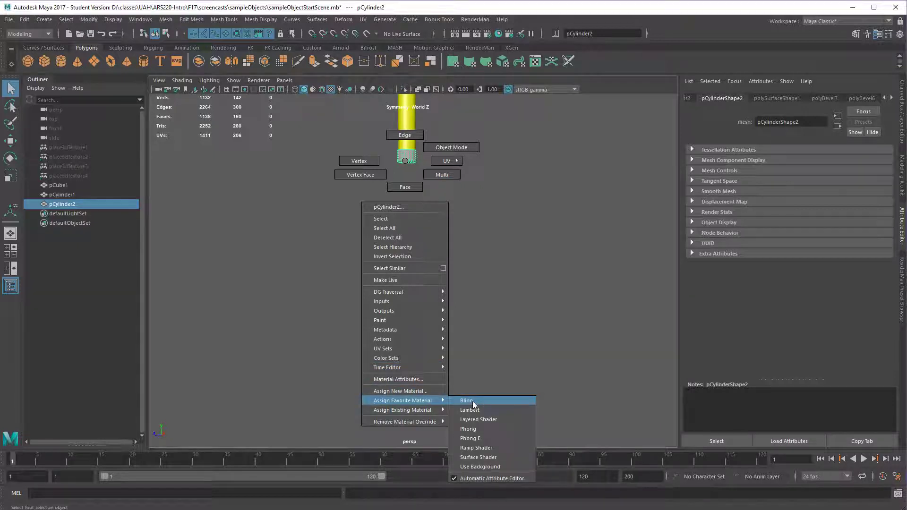
{"action": "left_click", "coordinate": [472, 401]}
{"action": "middle_click_drag", "start_coordinate": [466, 253], "coordinate": [570, 345], "text": "alt"}
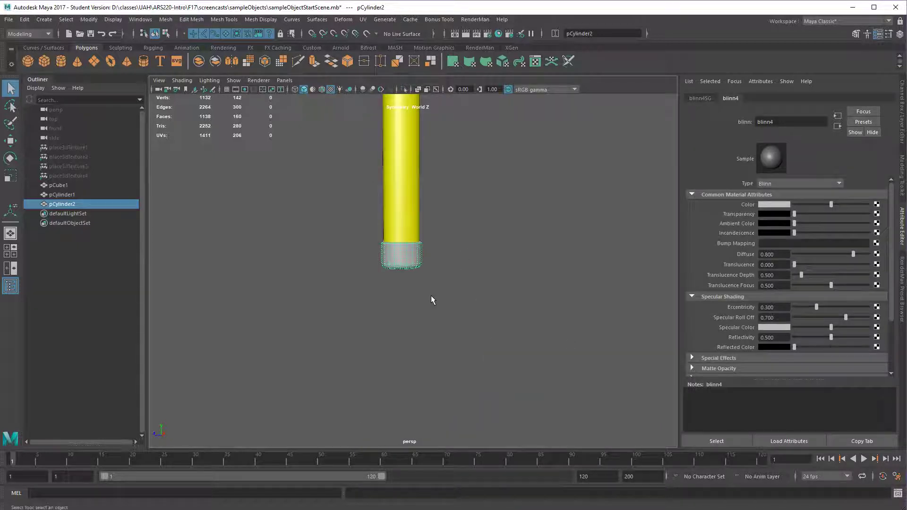
{"action": "right_click_drag", "start_coordinate": [432, 299], "coordinate": [558, 321], "text": "alt"}
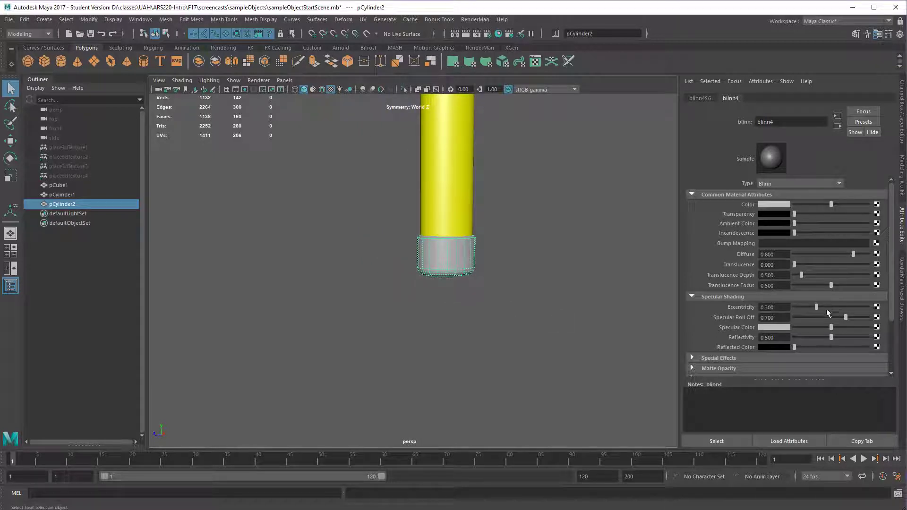
Make the cap's Blinn color near black with a white specular color.
{"action": "left_click_drag", "start_coordinate": [830, 327], "coordinate": [720, 330]}
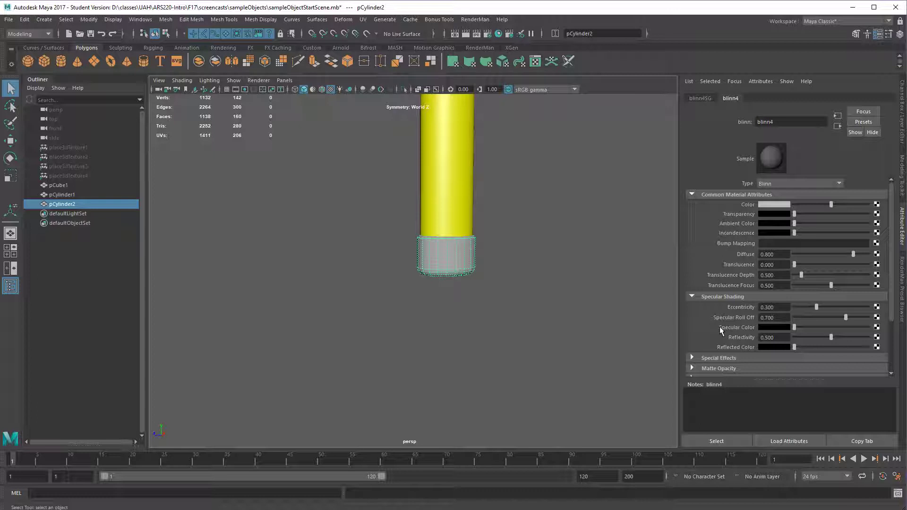
{"action": "mouse_move", "coordinate": [794, 327]}
{"action": "left_mouse_down"}
{"action": "mouse_move", "coordinate": [822, 329]}
{"action": "mouse_move", "coordinate": [809, 330]}
{"action": "left_mouse_up"}
{"action": "left_click_drag", "start_coordinate": [831, 205], "coordinate": [798, 209]}
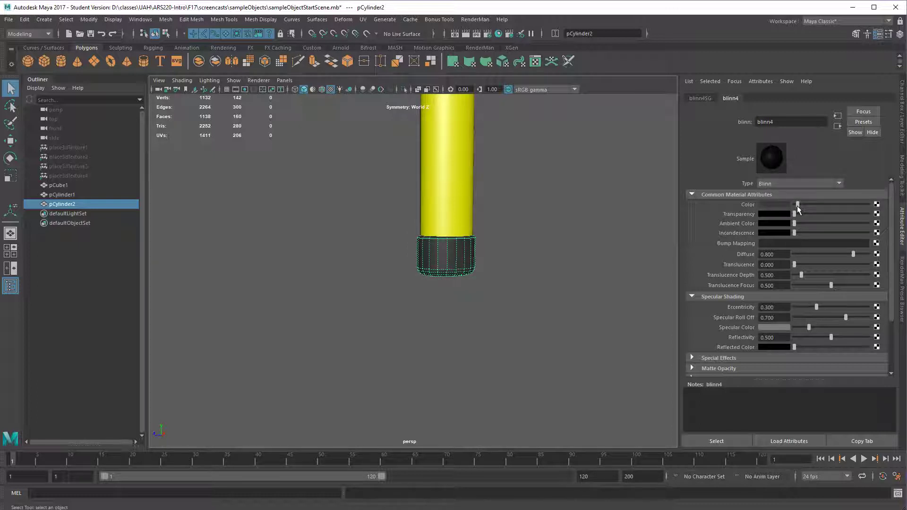
{"action": "mouse_move", "coordinate": [530, 310]}
{"action": "left_mouse_down", "text": "alt"}
{"action": "mouse_move", "coordinate": [529, 271]}
{"action": "mouse_move", "coordinate": [524, 327]}
{"action": "left_mouse_up", "text": "alt"}
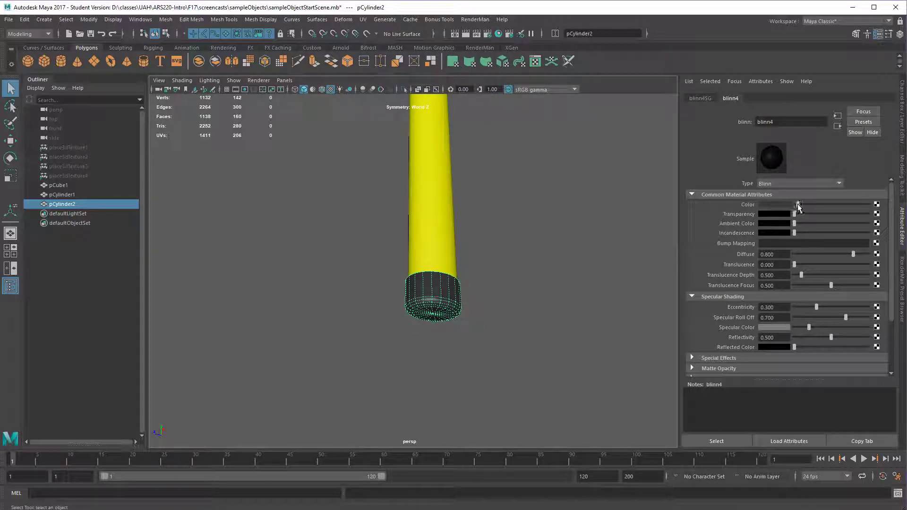
{"action": "left_click_drag", "start_coordinate": [799, 208], "coordinate": [797, 207]}
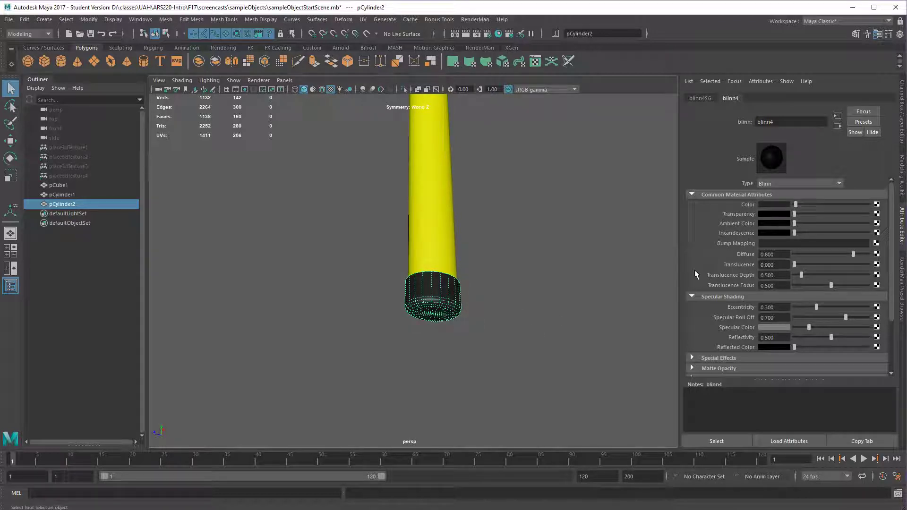
{"action": "left_click_drag", "start_coordinate": [809, 327], "coordinate": [829, 332]}
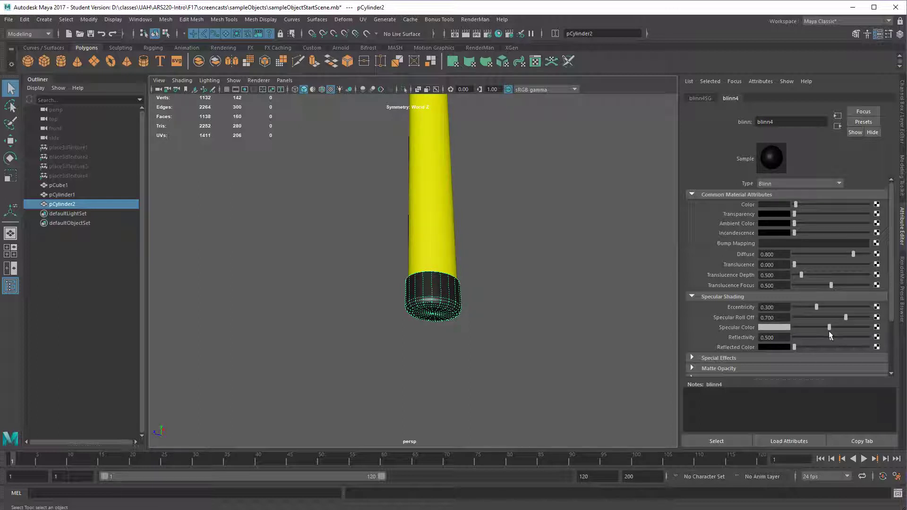
Raise Eccentricity to 0.529 and lower Specular Roll Off to 0.361 for a softer highlight.
{"action": "left_click", "coordinate": [826, 307]}
{"action": "left_click_drag", "start_coordinate": [832, 320], "coordinate": [834, 310]}
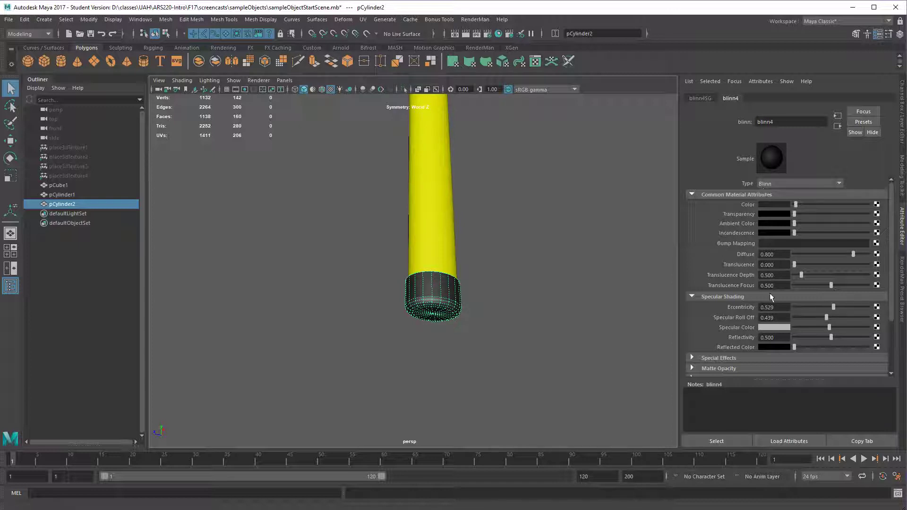
{"action": "left_click_drag", "start_coordinate": [827, 319], "coordinate": [822, 329]}
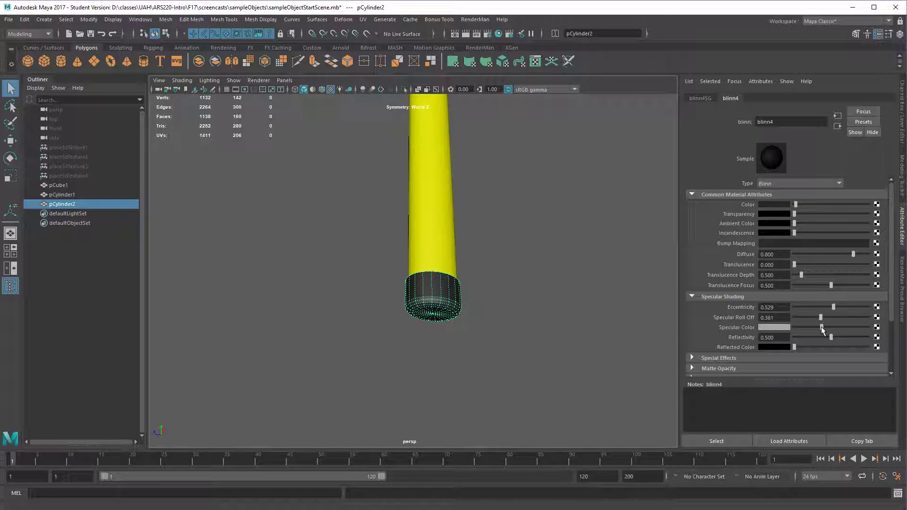
{"action": "left_click", "coordinate": [552, 320]}
{"action": "left_click_drag", "start_coordinate": [553, 319], "coordinate": [524, 281], "text": "alt"}
Rename the hammer head cube pCube1 to head.
{"action": "left_click", "coordinate": [444, 158]}
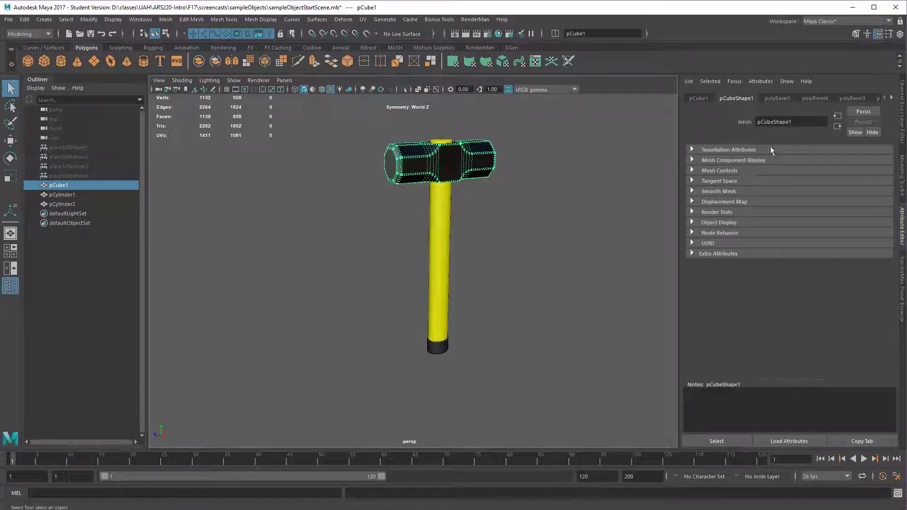
{"action": "left_click", "coordinate": [903, 100]}
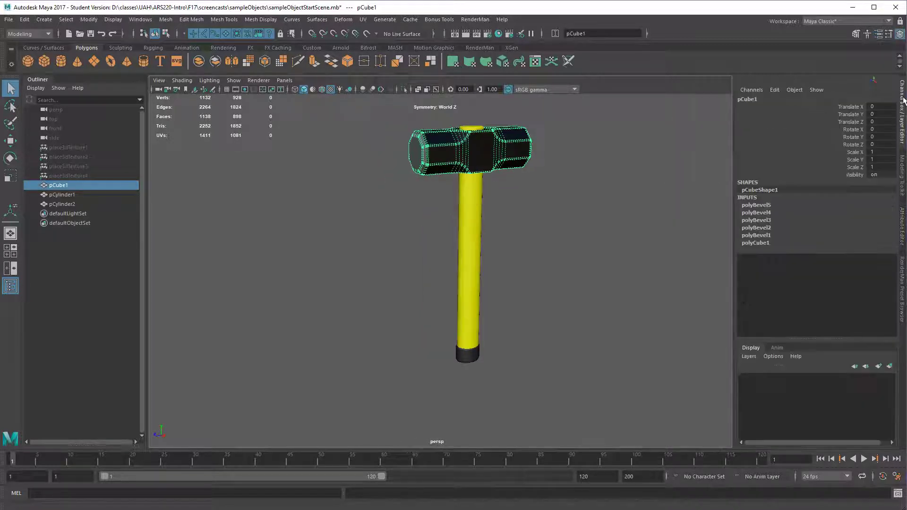
{"action": "double_click", "coordinate": [769, 98]}
{"action": "type", "text": "head"}
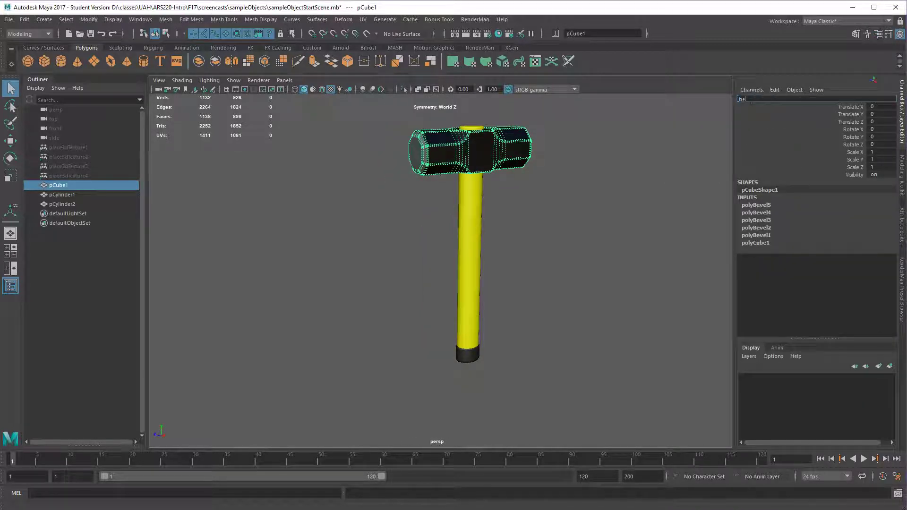
{"action": "key", "text": "Return"}
Rename the yellow handle cylinder pCylinder1 to handle.
{"action": "left_click", "coordinate": [473, 215]}
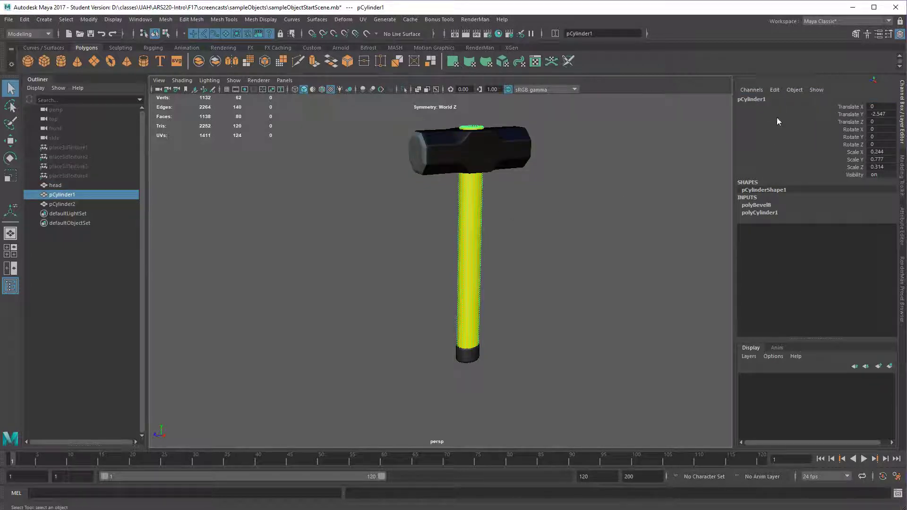
{"action": "left_click", "coordinate": [752, 90]}
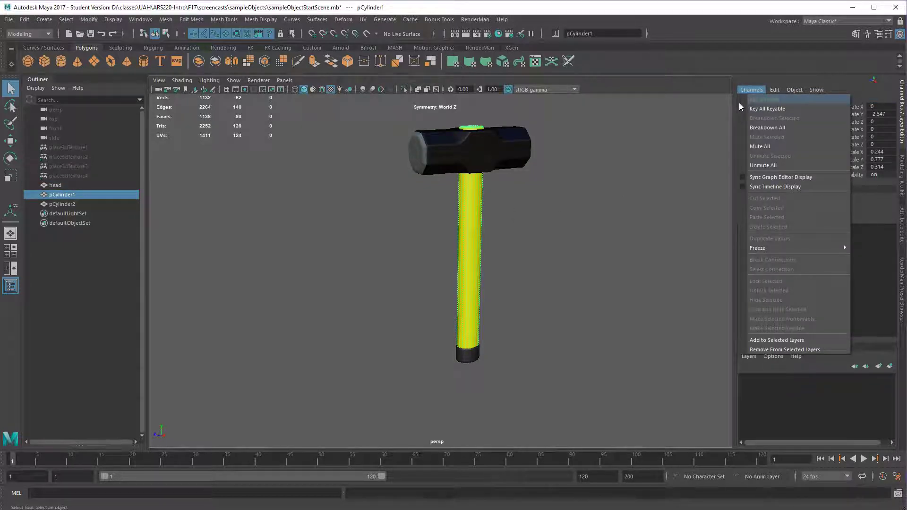
{"action": "left_click", "coordinate": [694, 117]}
{"action": "left_click", "coordinate": [473, 199]}
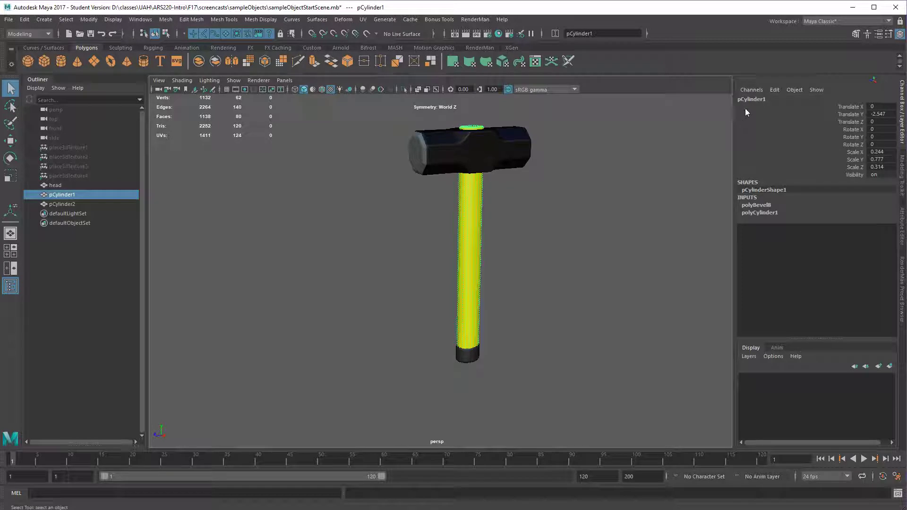
{"action": "double_click", "coordinate": [752, 99]}
{"action": "type", "text": "hand"}
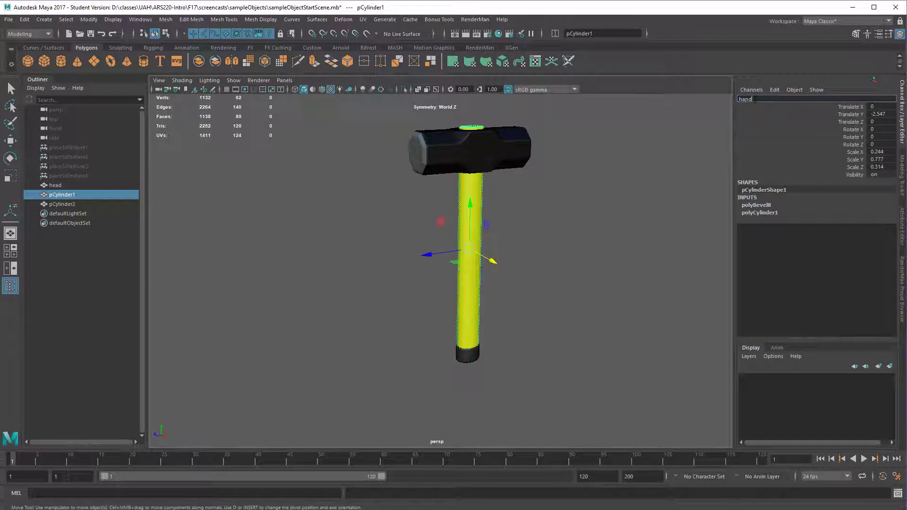
{"action": "type", "text": "le"}
{"action": "key", "text": "Return"}
Rename the end cap cylinder pCylinder2 to cap.
{"action": "left_click", "coordinate": [466, 357]}
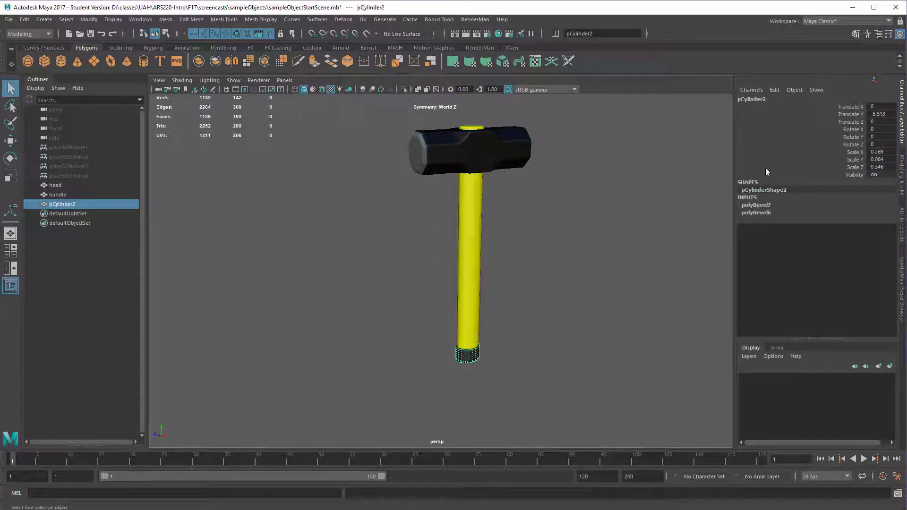
{"action": "double_click", "coordinate": [752, 100]}
{"action": "type", "text": "cal"}
{"action": "key", "text": "Return"}
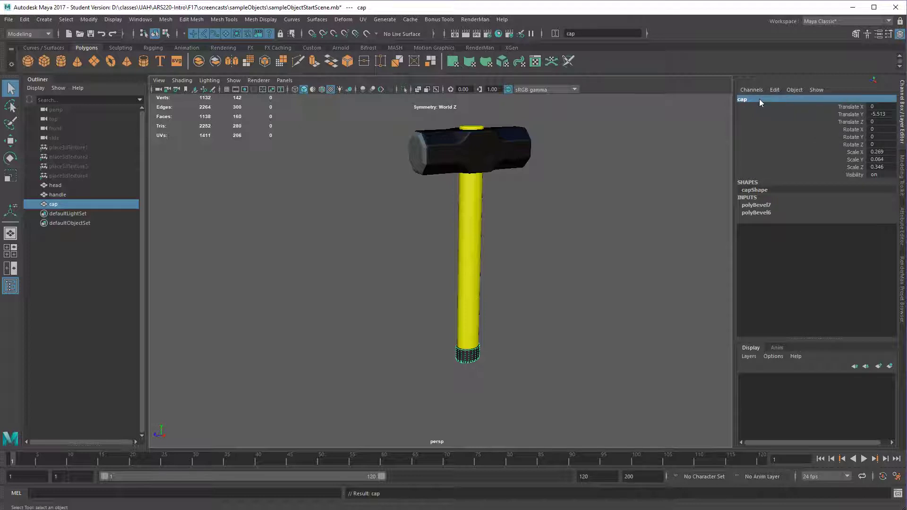
{"action": "left_click", "coordinate": [516, 263]}
Parent head and cap under handle with Edit > Parent, selecting handle last.
{"action": "left_click_drag", "start_coordinate": [64, 185], "coordinate": [62, 206]}
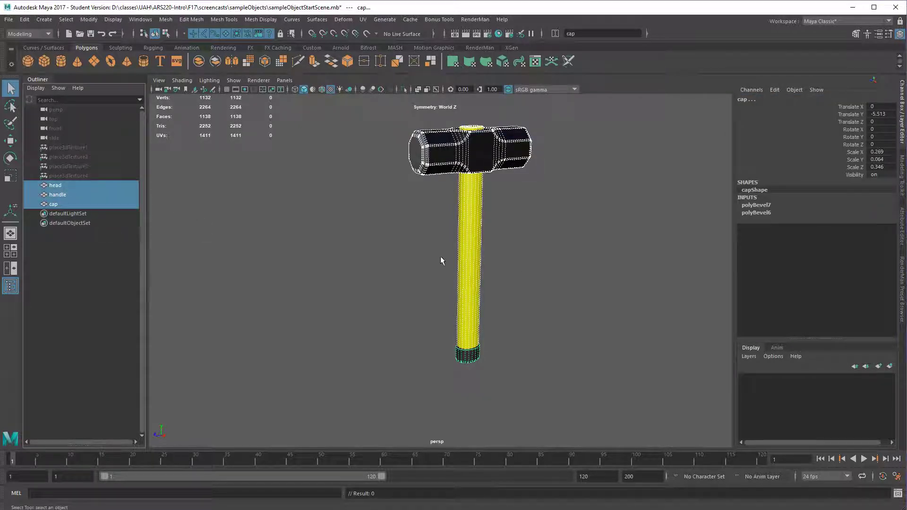
{"action": "left_click", "coordinate": [507, 243]}
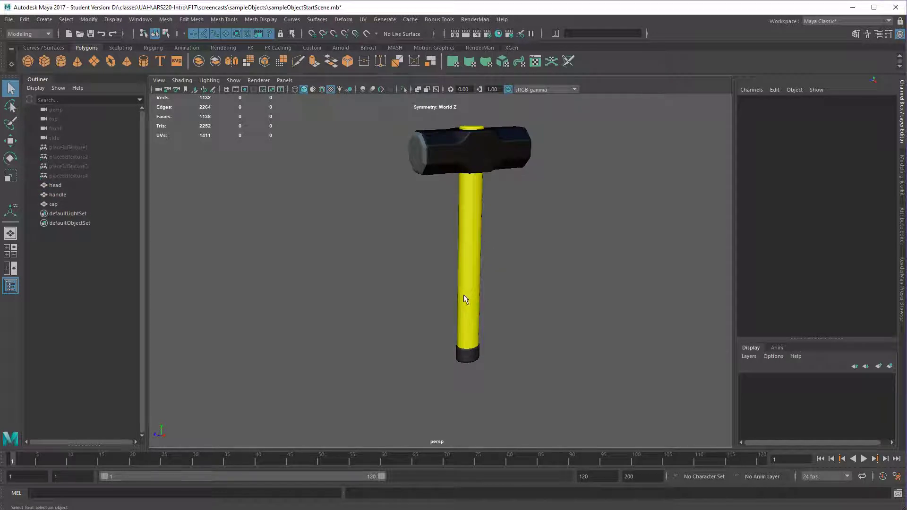
{"action": "left_click_drag", "start_coordinate": [567, 299], "coordinate": [453, 278], "text": "alt"}
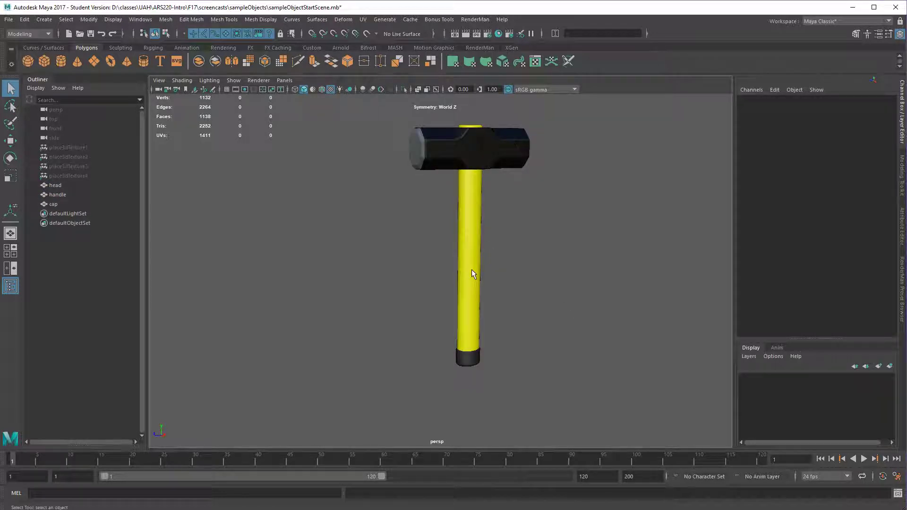
{"action": "left_click", "coordinate": [471, 274]}
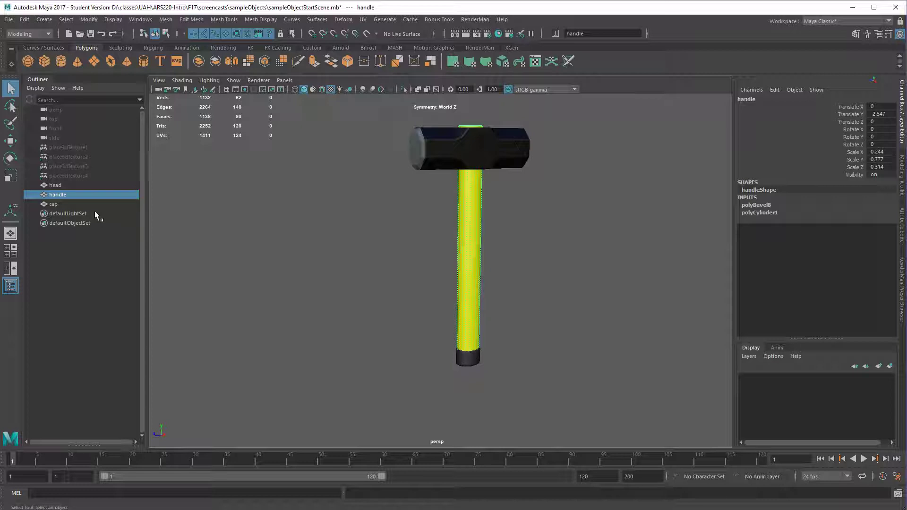
{"action": "left_click", "coordinate": [60, 204]}
{"action": "left_click", "coordinate": [61, 185], "text": "ctrl"}
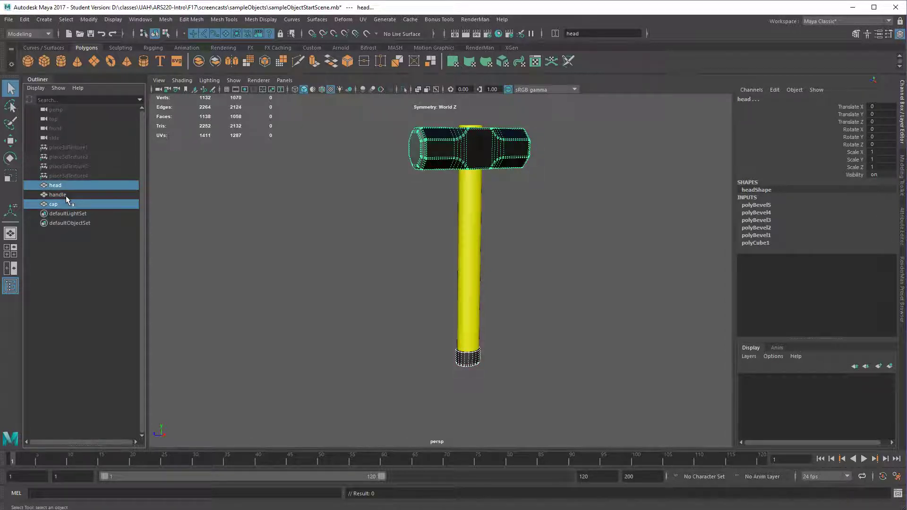
{"action": "left_click", "coordinate": [66, 196], "text": "ctrl"}
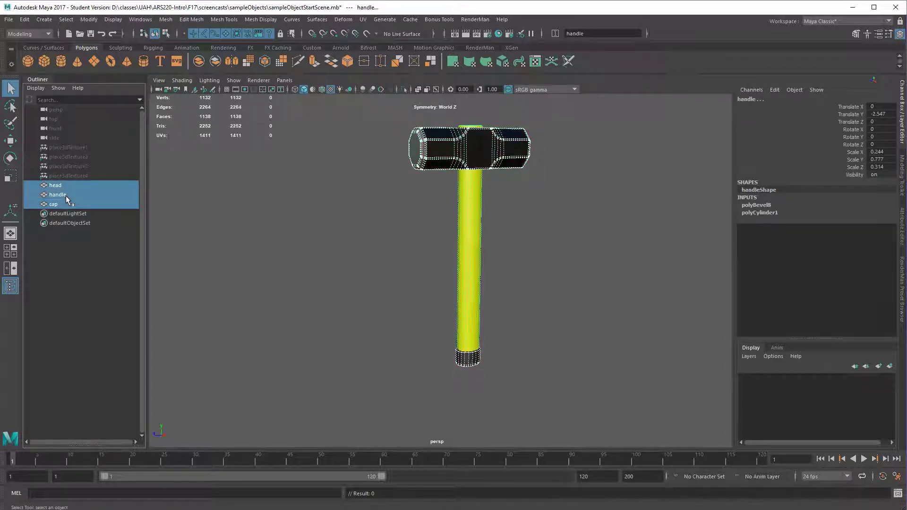
{"action": "left_click", "coordinate": [27, 20]}
{"action": "left_click", "coordinate": [78, 232]}
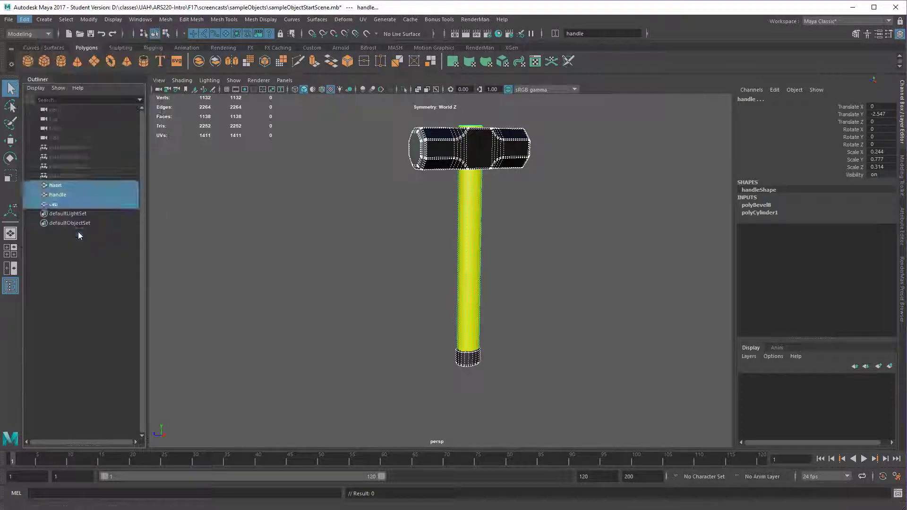
Test-move the handle to confirm head and cap follow, then undo the move.
{"action": "left_click", "coordinate": [524, 248]}
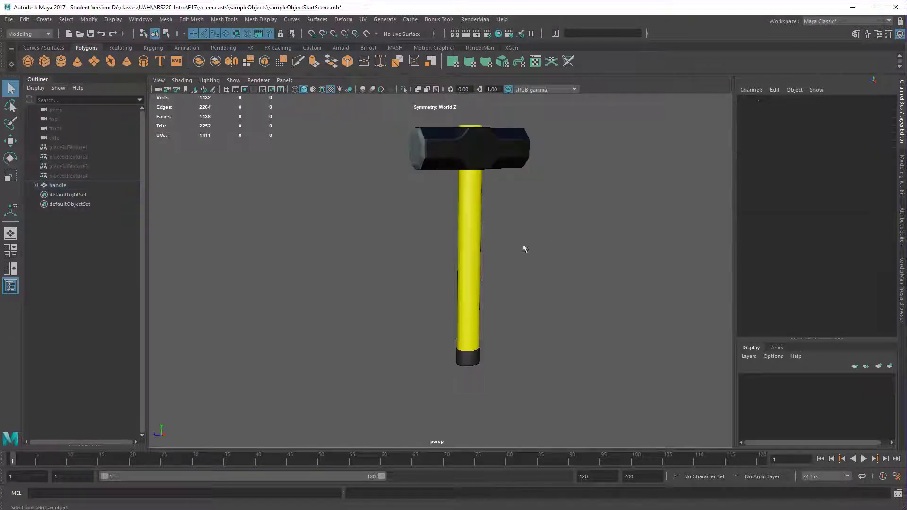
{"action": "left_click", "coordinate": [480, 245]}
{"action": "left_click_drag", "start_coordinate": [519, 306], "coordinate": [491, 294], "text": "alt"}
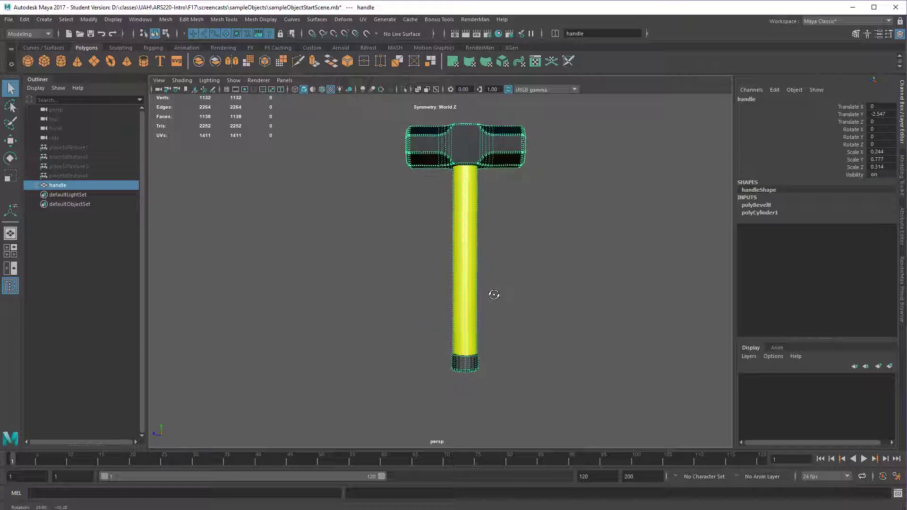
{"action": "left_click", "coordinate": [558, 288]}
{"action": "left_click", "coordinate": [475, 273]}
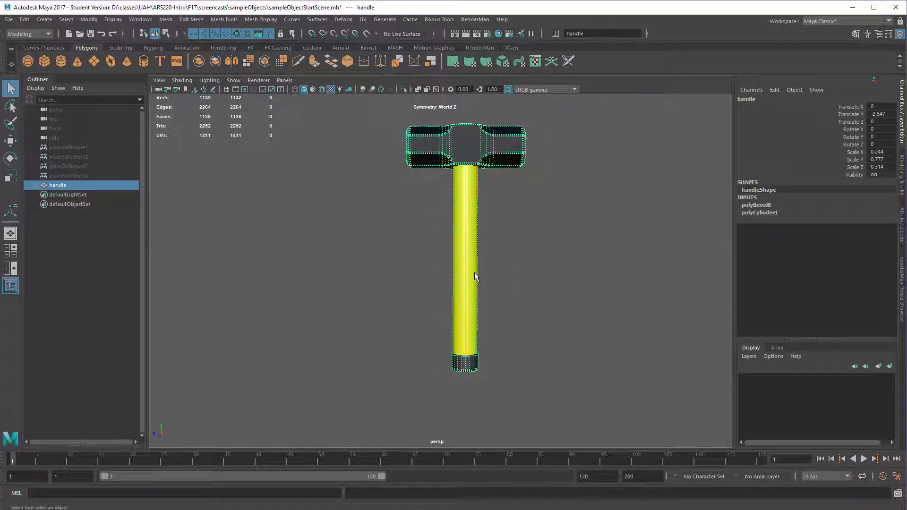
{"action": "key", "text": "w"}
{"action": "mouse_move", "coordinate": [465, 252]}
{"action": "left_mouse_down"}
{"action": "mouse_move", "coordinate": [496, 249]}
{"action": "mouse_move", "coordinate": [470, 256]}
{"action": "left_mouse_up"}
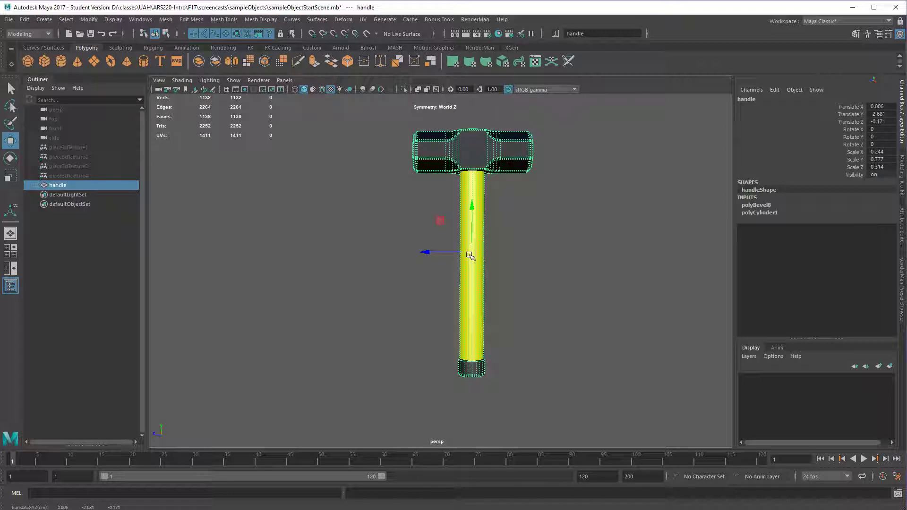
{"action": "key", "text": "ctrl+z"}
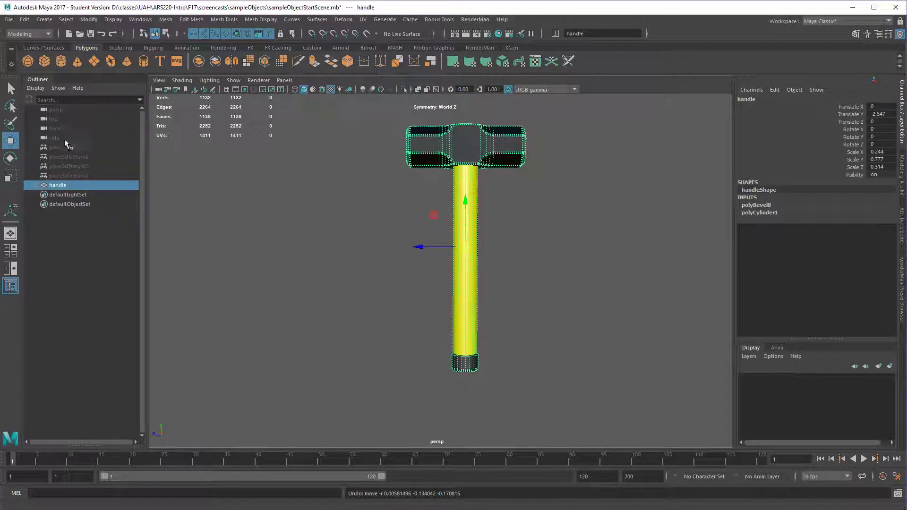
Expand handle in the Outliner and check its children cap and head.
{"action": "left_click", "coordinate": [143, 20]}
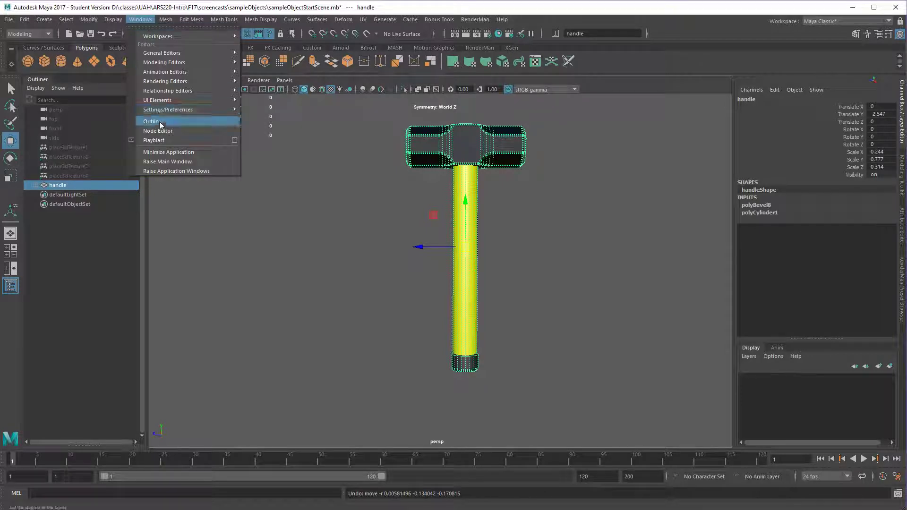
{"action": "left_click", "coordinate": [320, 281]}
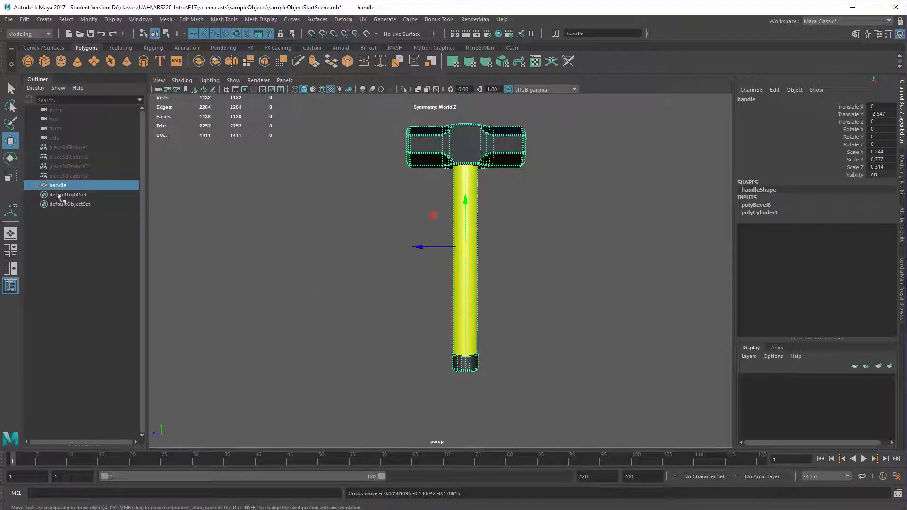
{"action": "left_click", "coordinate": [37, 187]}
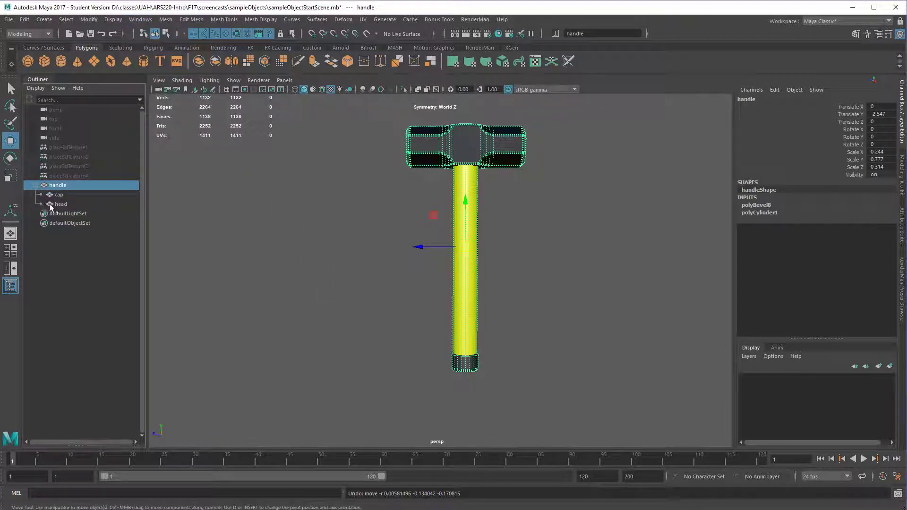
{"action": "left_click", "coordinate": [60, 195]}
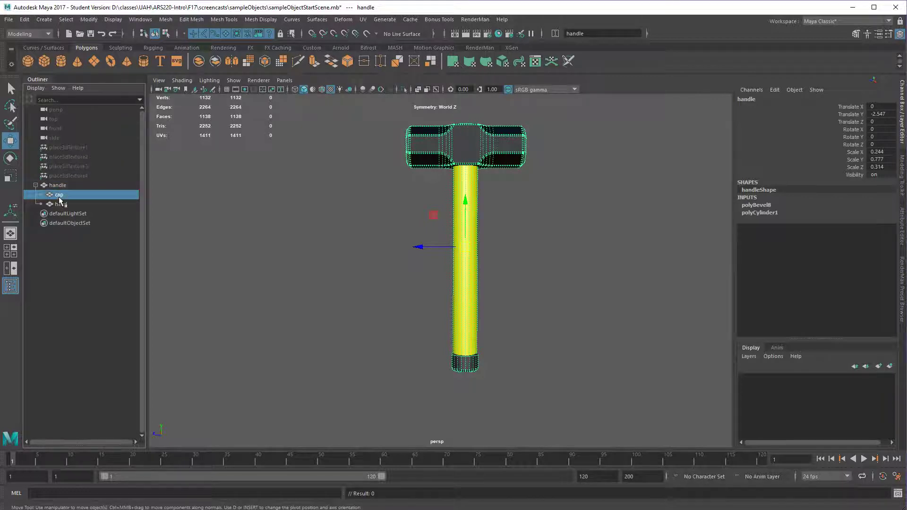
{"action": "left_click", "coordinate": [63, 204]}
{"action": "left_click", "coordinate": [59, 195]}
{"action": "left_click", "coordinate": [62, 205]}
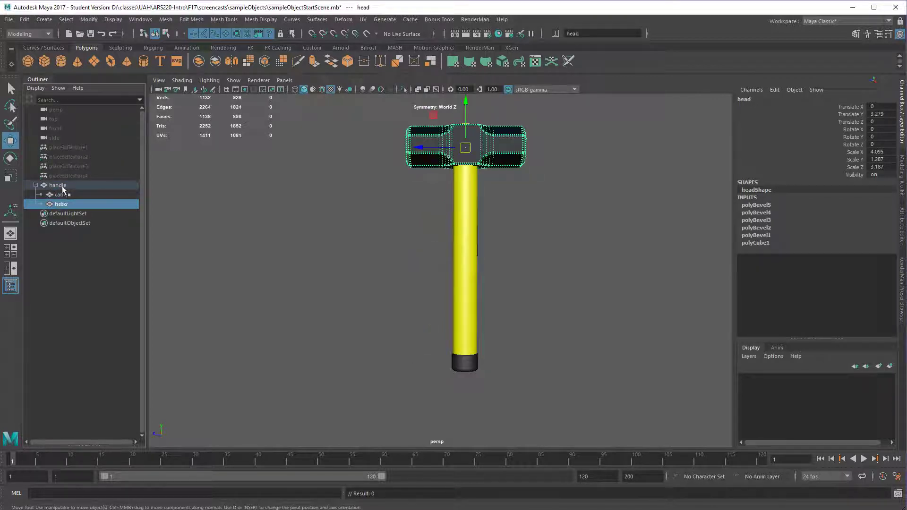
{"action": "key", "text": "Up"}
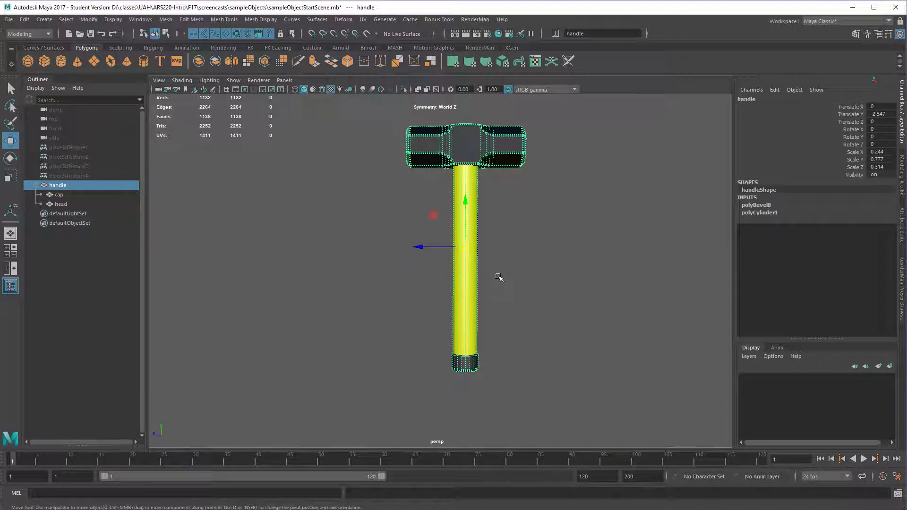
Confirm the head's parent is handle, then tumble to an angled view of the hammer.
{"action": "left_click", "coordinate": [525, 167]}
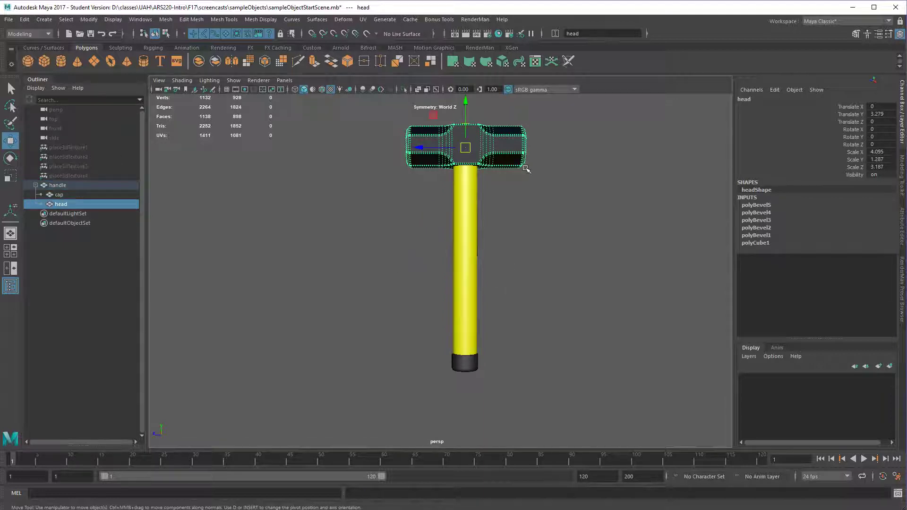
{"action": "key", "text": "Up"}
{"action": "left_click", "coordinate": [509, 265]}
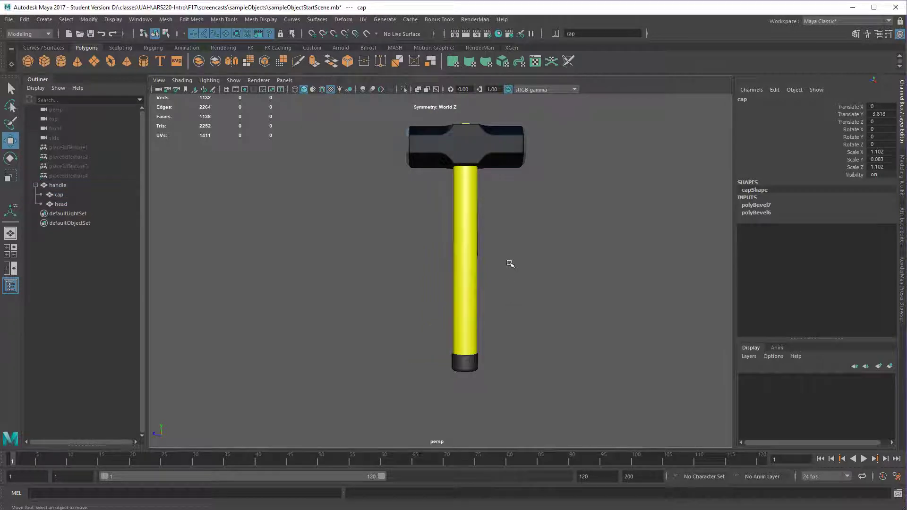
{"action": "left_click_drag", "start_coordinate": [509, 265], "coordinate": [496, 236], "text": "alt"}
{"action": "key", "text": "ctrl+z"}
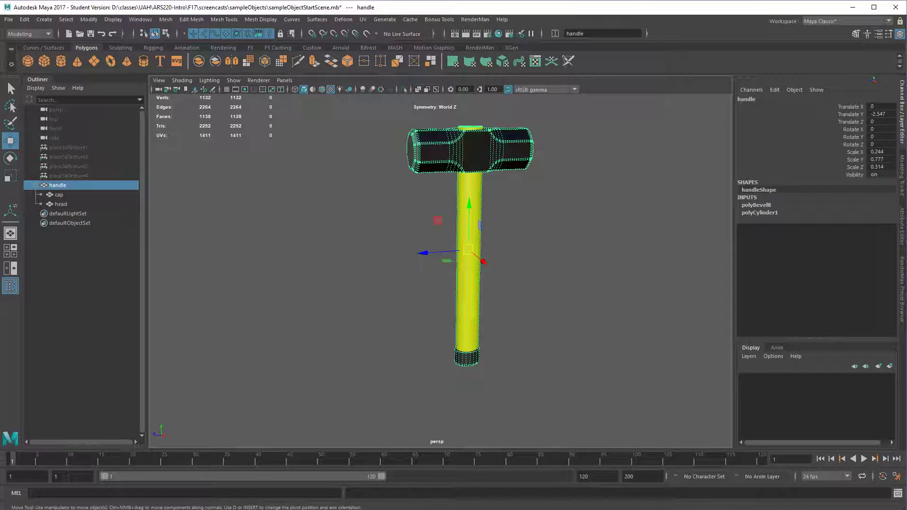